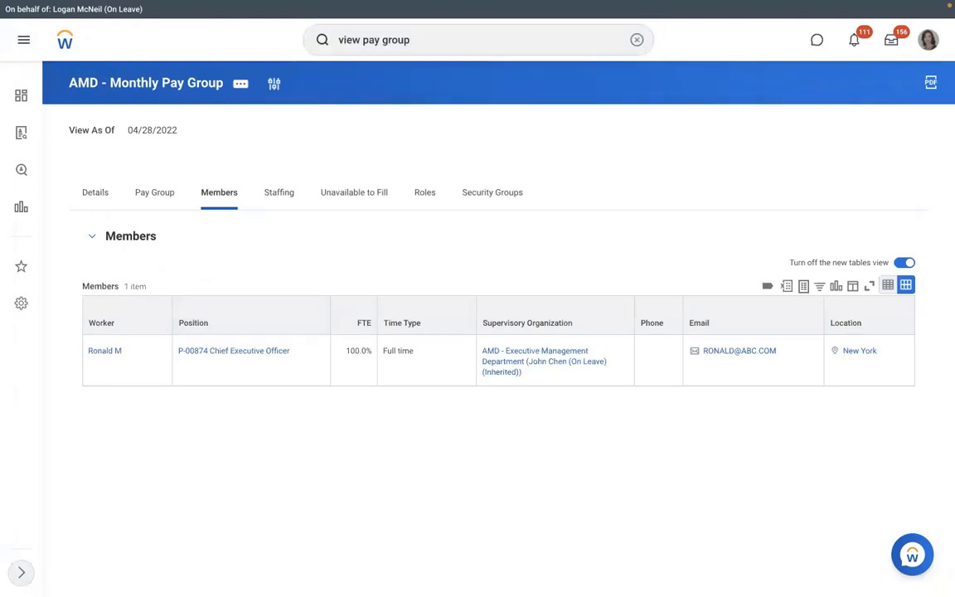
Step: Run the View Pay Group report for RBS - Monthly PYG and list its two members
{"action": "key", "text": "Return"}
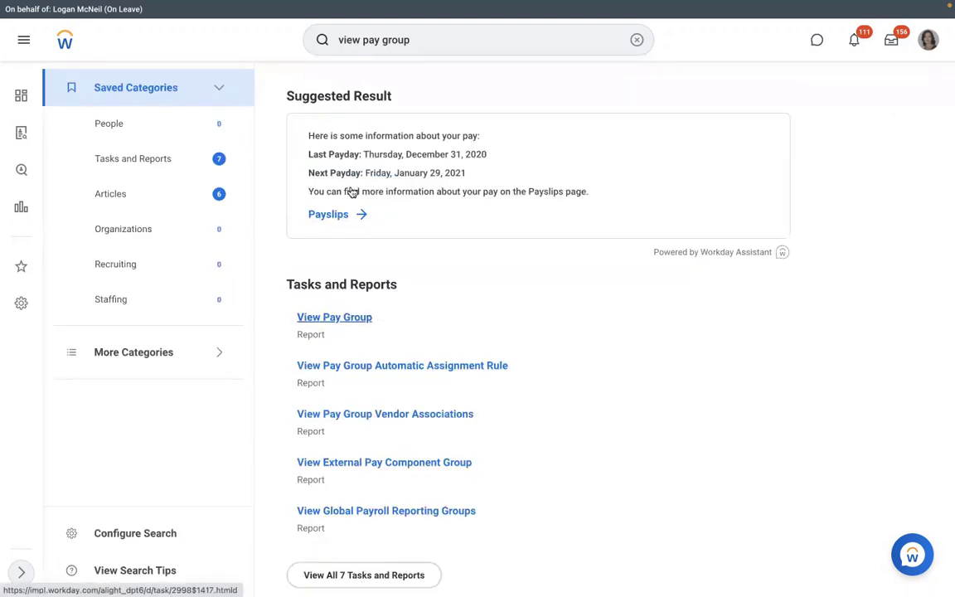
{"action": "left_click", "coordinate": [351, 191]}
{"action": "type", "text": "dmd"}
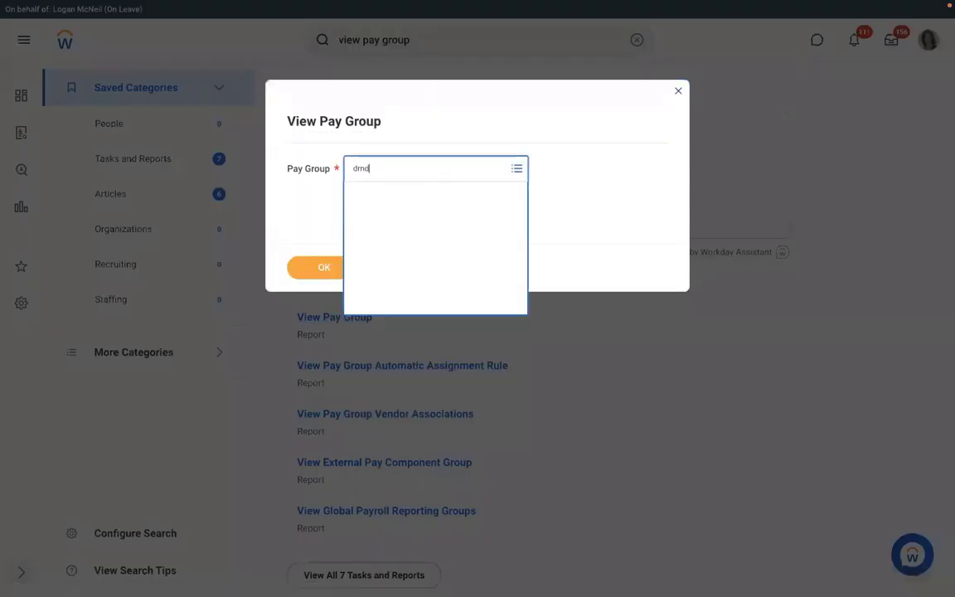
{"action": "key", "text": "Return"}
{"action": "left_click", "coordinate": [326, 267]}
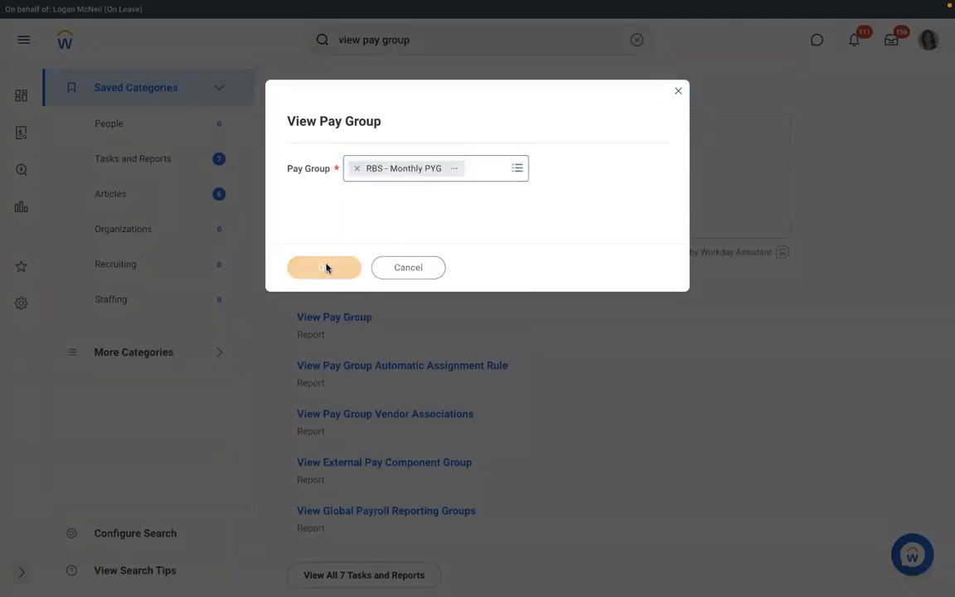
{"action": "left_click", "coordinate": [211, 199]}
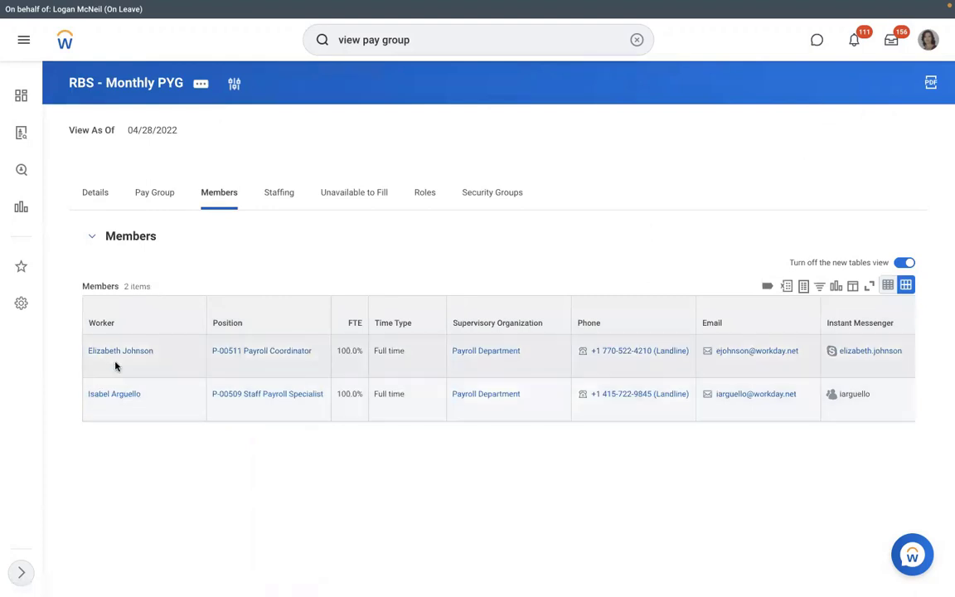
Step: Open the second member's worker profile and look over its Payroll actions without choosing one
{"action": "left_click", "coordinate": [117, 396]}
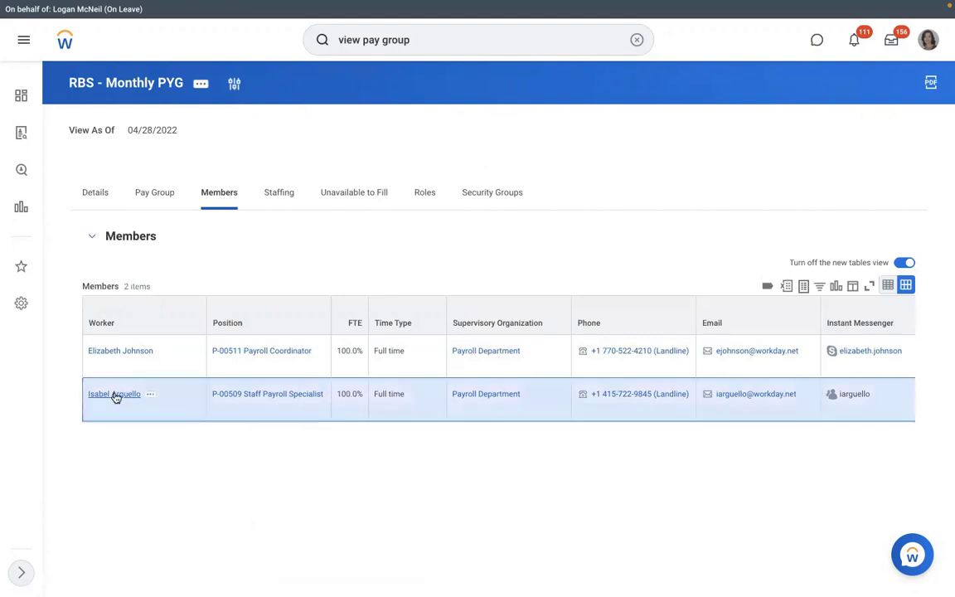
{"action": "double_click", "coordinate": [117, 397]}
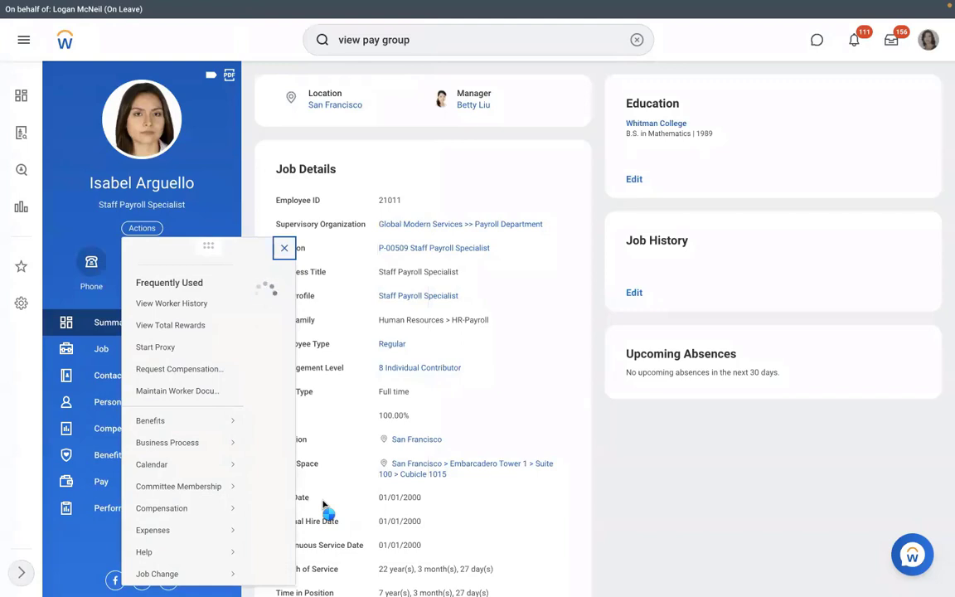
{"action": "scroll", "coordinate": [323, 504], "scroll_direction": "down", "scroll_amount": 3}
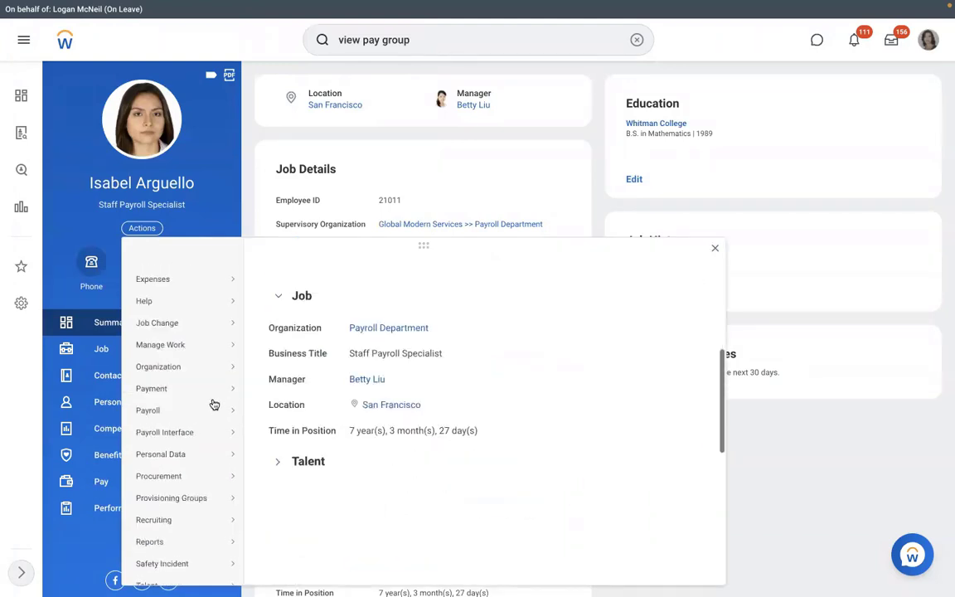
{"action": "mouse_move", "coordinate": [225, 409]}
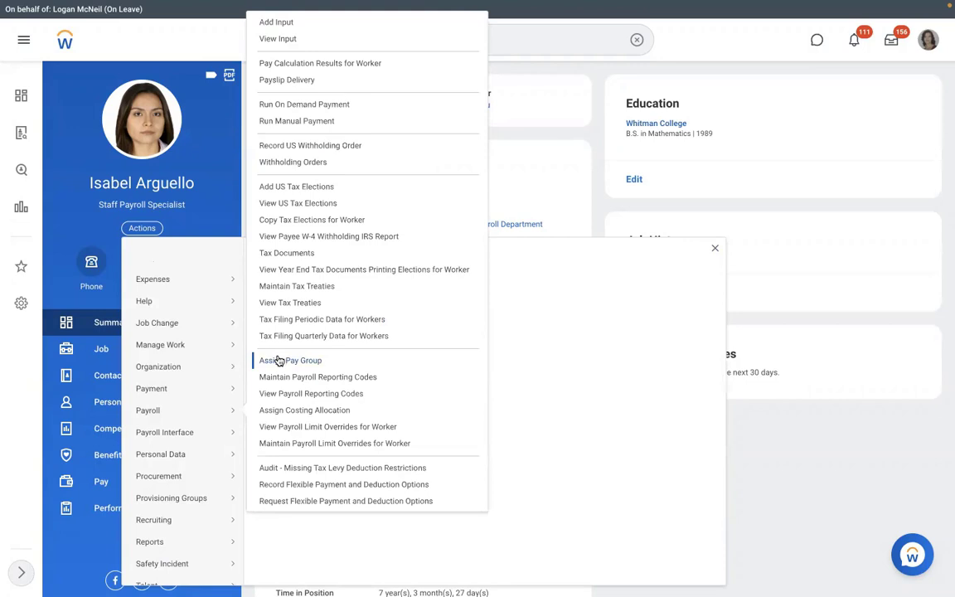
{"action": "left_click", "coordinate": [483, 164]}
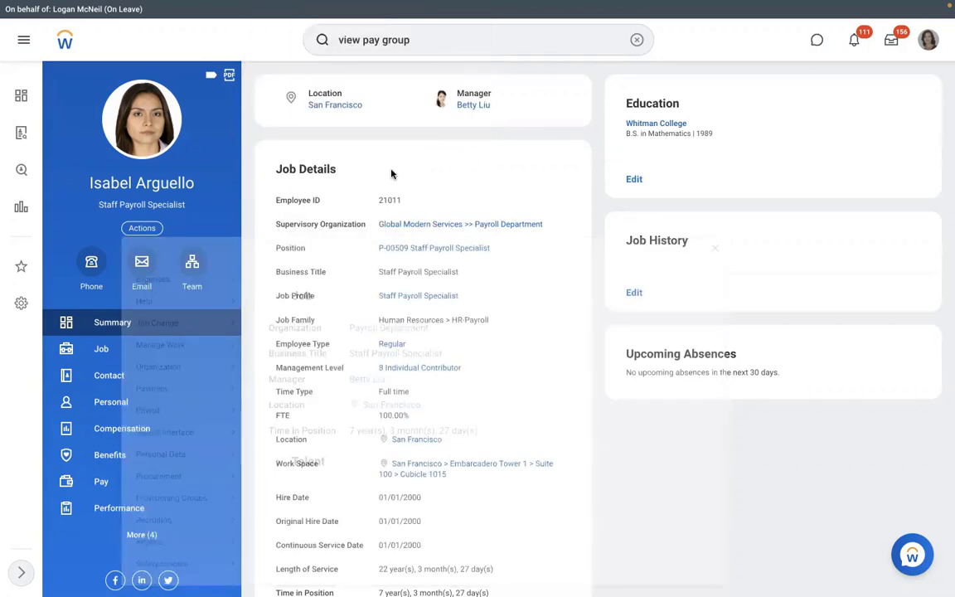
Step: Open the Assign Pay Group task and cancel it without assigning anything
{"action": "left_click", "coordinate": [636, 41]}
{"action": "type", "text": "assign"}
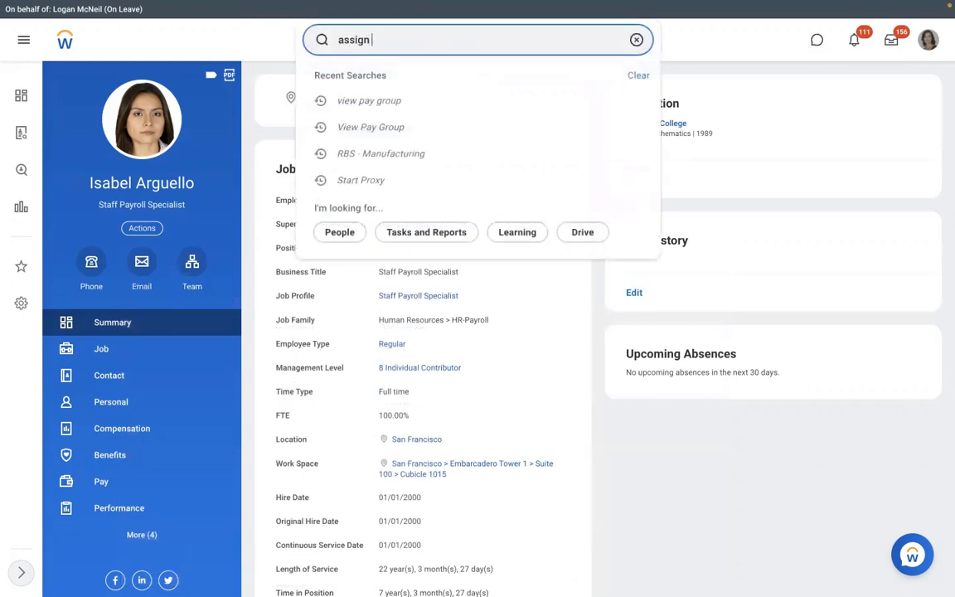
{"action": "type", "text": " pay group"}
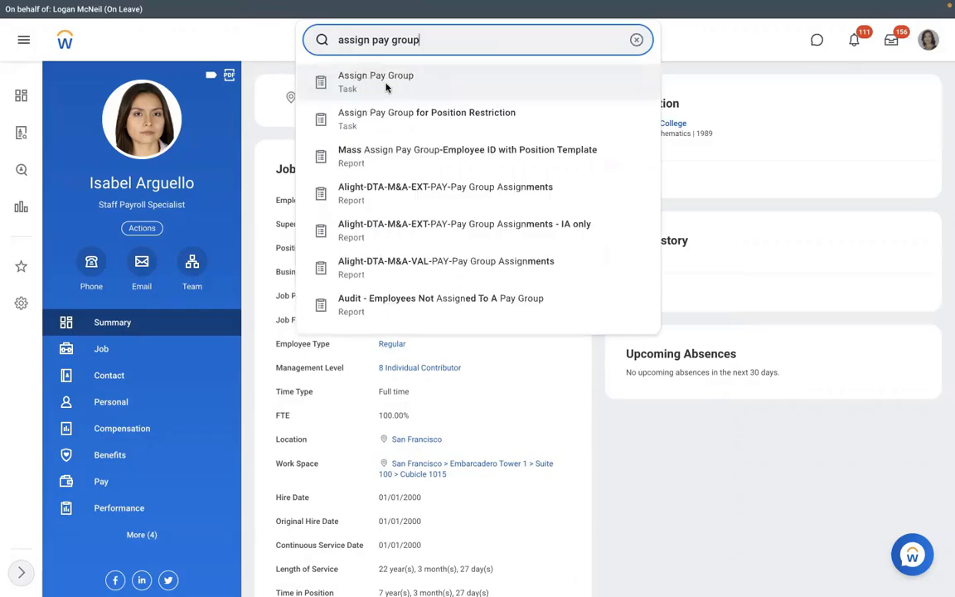
{"action": "left_click", "coordinate": [385, 86]}
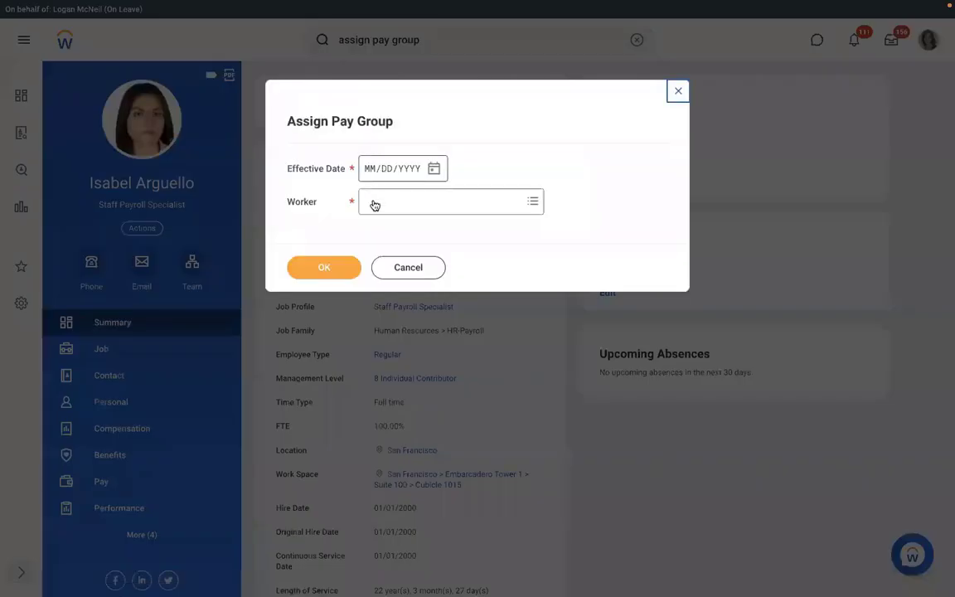
{"action": "left_click", "coordinate": [383, 205]}
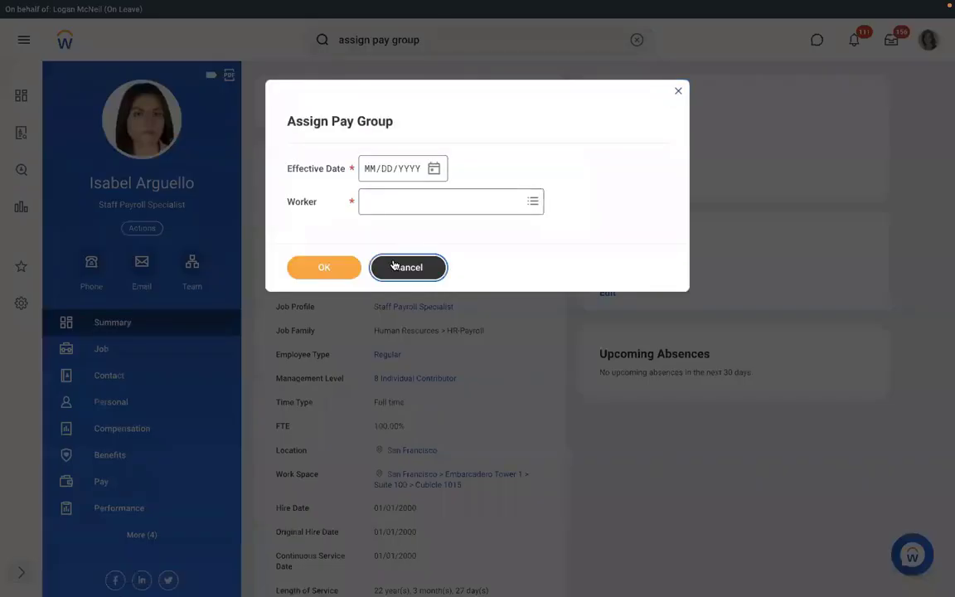
{"action": "left_click", "coordinate": [395, 267]}
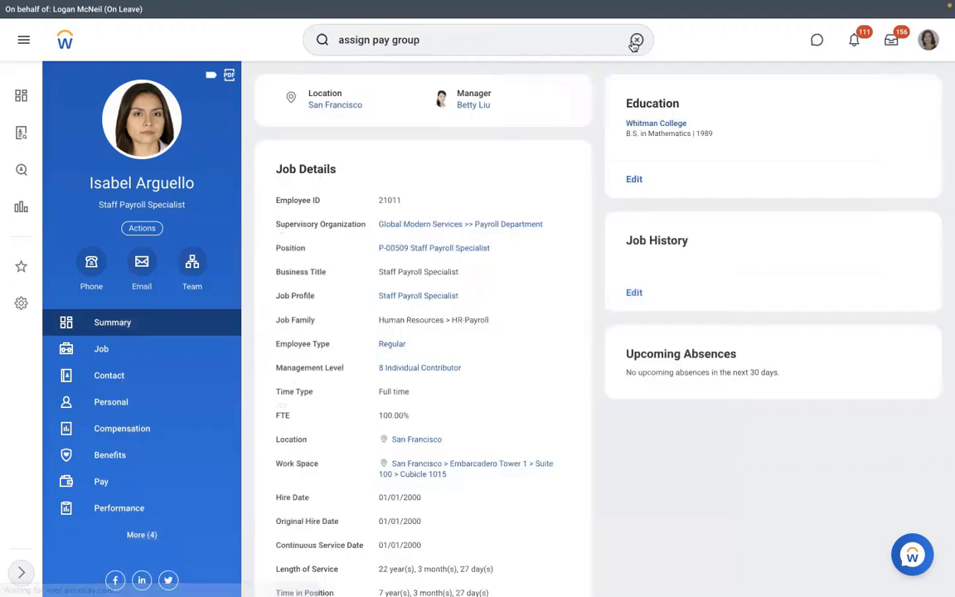
Step: From the worker's pay group, open RBS - Monthly PYG and show its assignment rules
{"action": "left_click", "coordinate": [636, 40]}
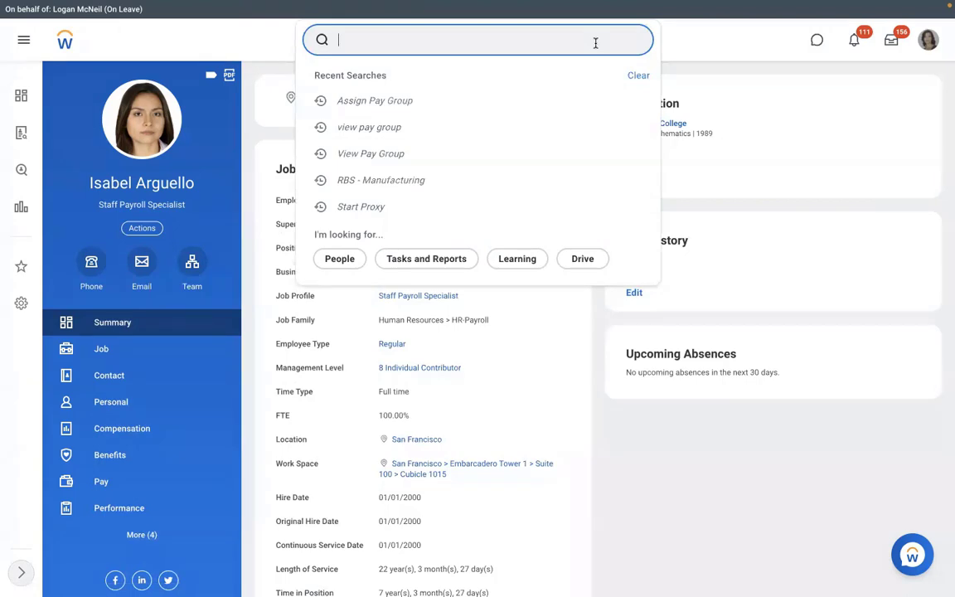
{"action": "left_click", "coordinate": [139, 488]}
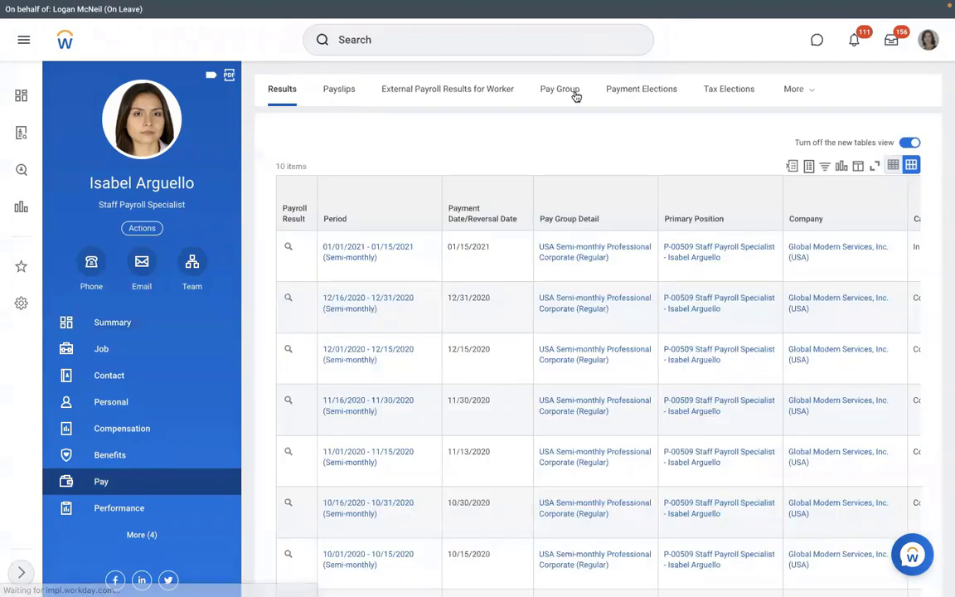
{"action": "left_click", "coordinate": [574, 94]}
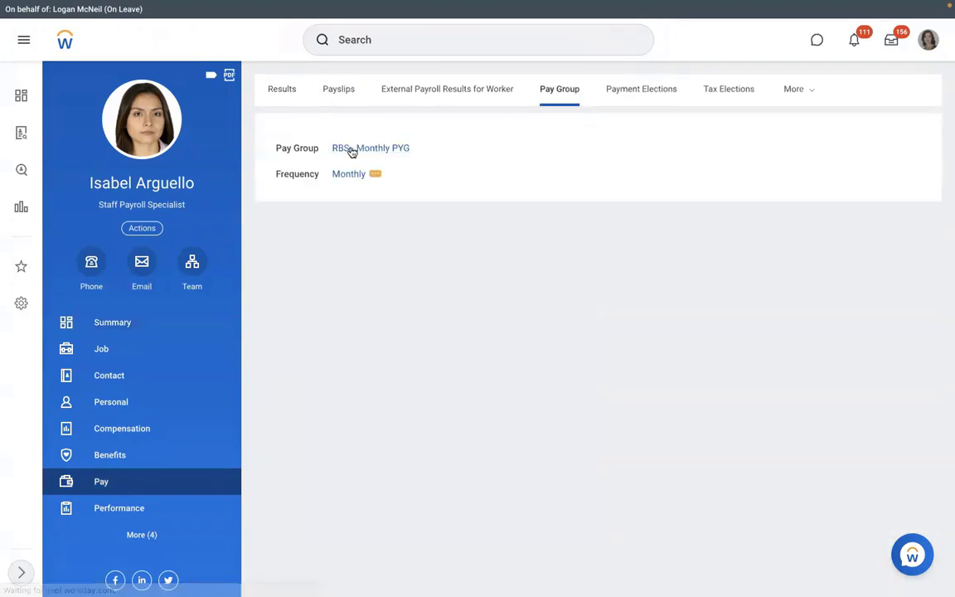
{"action": "left_click", "coordinate": [352, 150]}
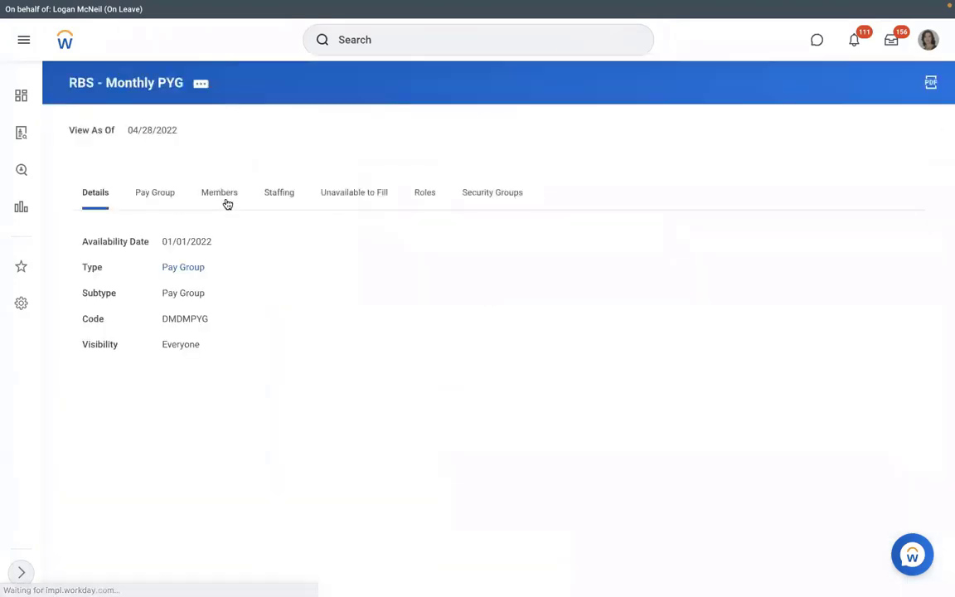
{"action": "left_click", "coordinate": [156, 202]}
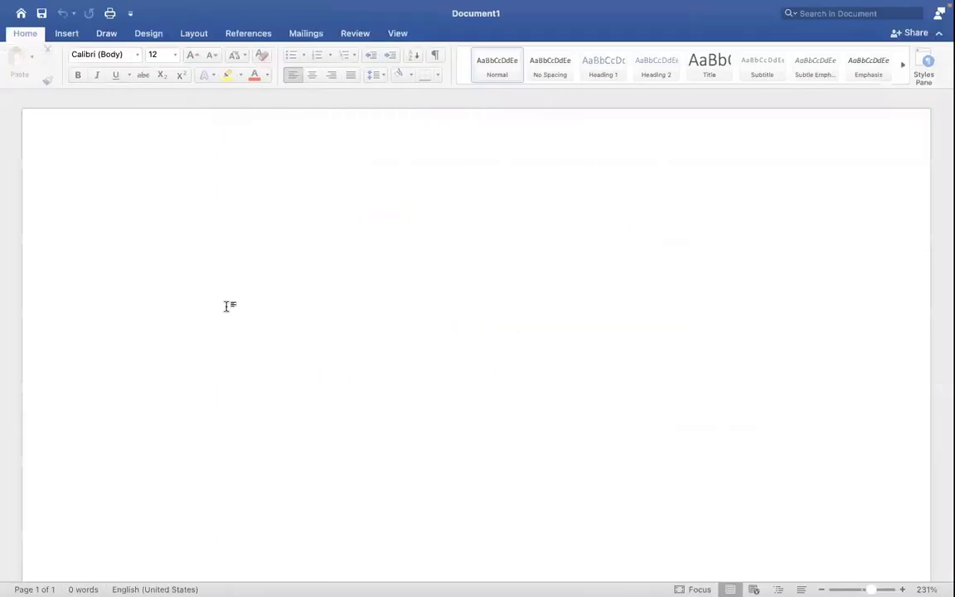
Step: In Word, list 'Assign PYG at Worker level' and 'Assign PYG through task'
{"action": "type", "text": "1."}
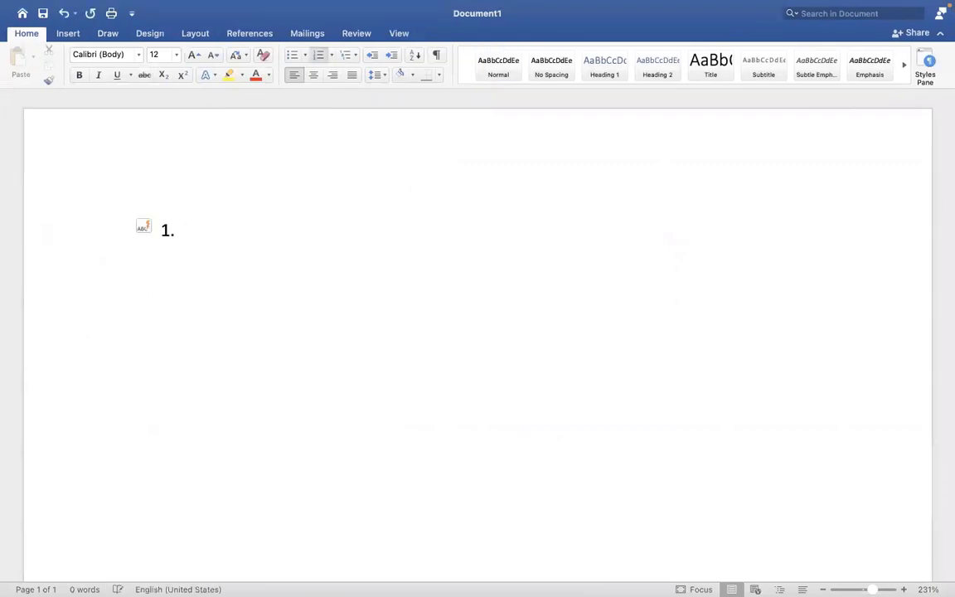
{"action": "type", "text": " Assign pa"}
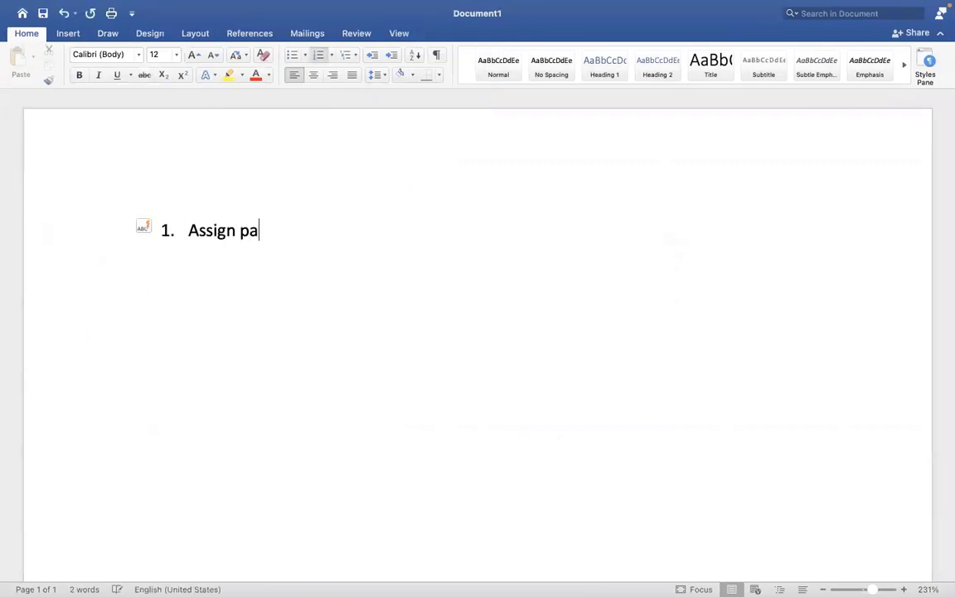
{"action": "key", "text": "BackSpace"}
{"action": "key", "text": "BackSpace"}
{"action": "type", "text": "PYG at "}
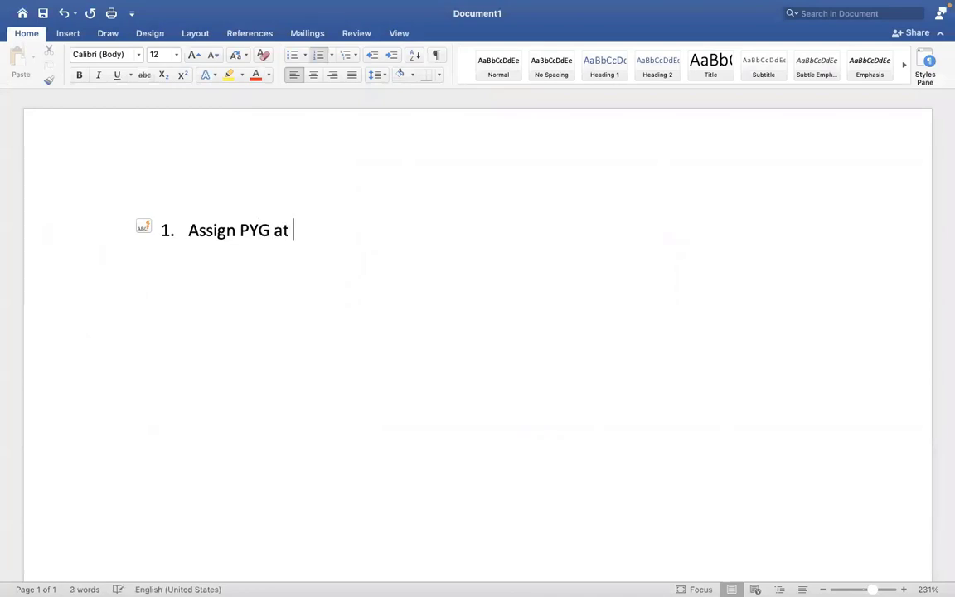
{"action": "type", "text": "Worklebe"}
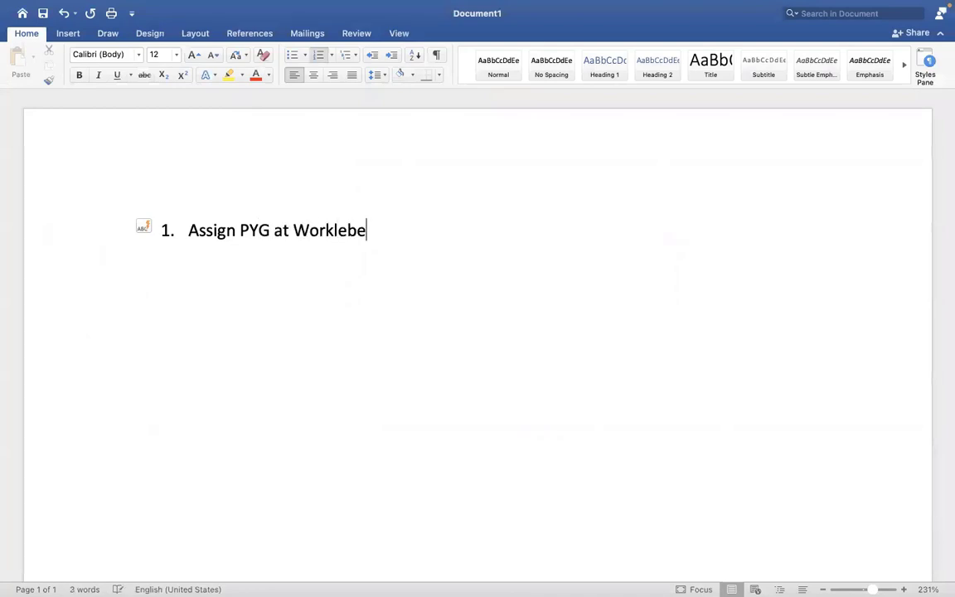
{"action": "key", "text": "BackSpace"}
{"action": "key", "text": "BackSpace"}
{"action": "key", "text": "BackSpace"}
{"action": "key", "text": "BackSpace"}
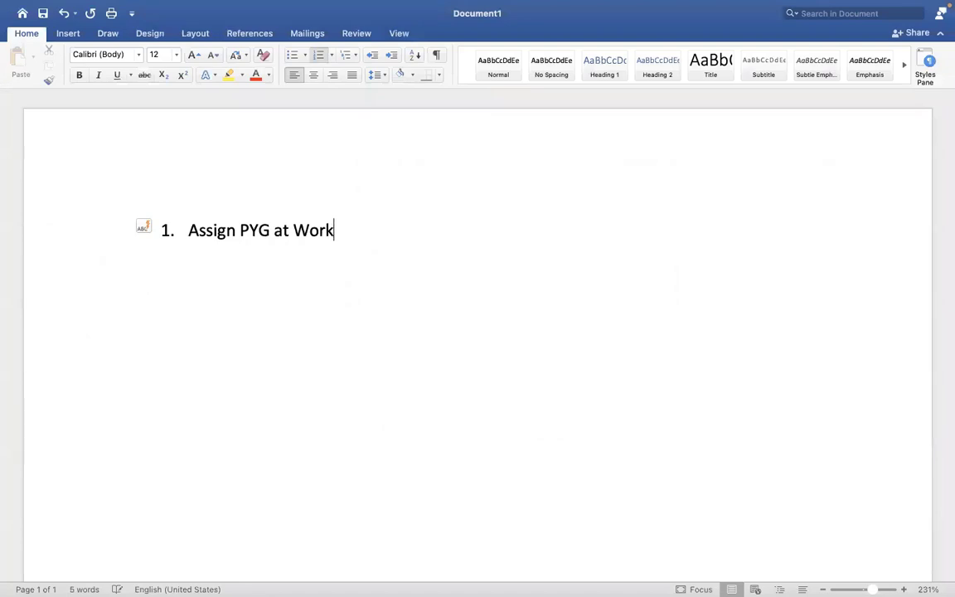
{"action": "type", "text": "er level"}
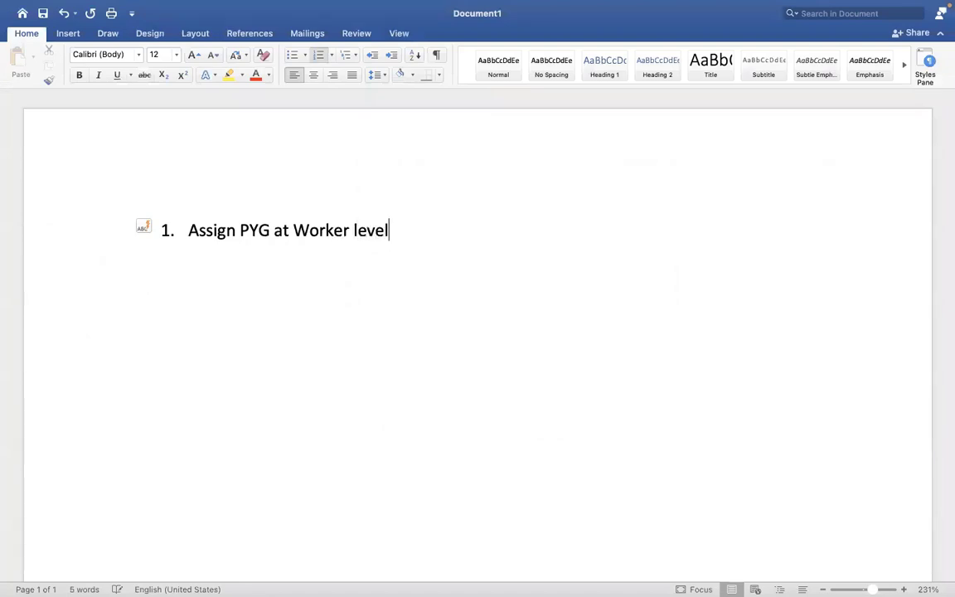
{"action": "key", "text": "Return"}
{"action": "type", "text": "Assign P"}
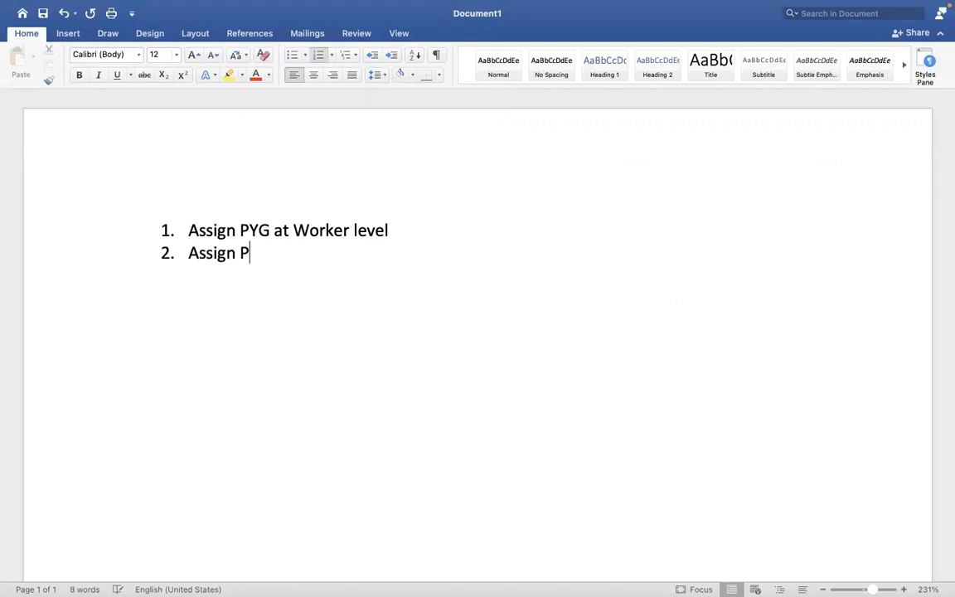
{"action": "type", "text": "YG at"}
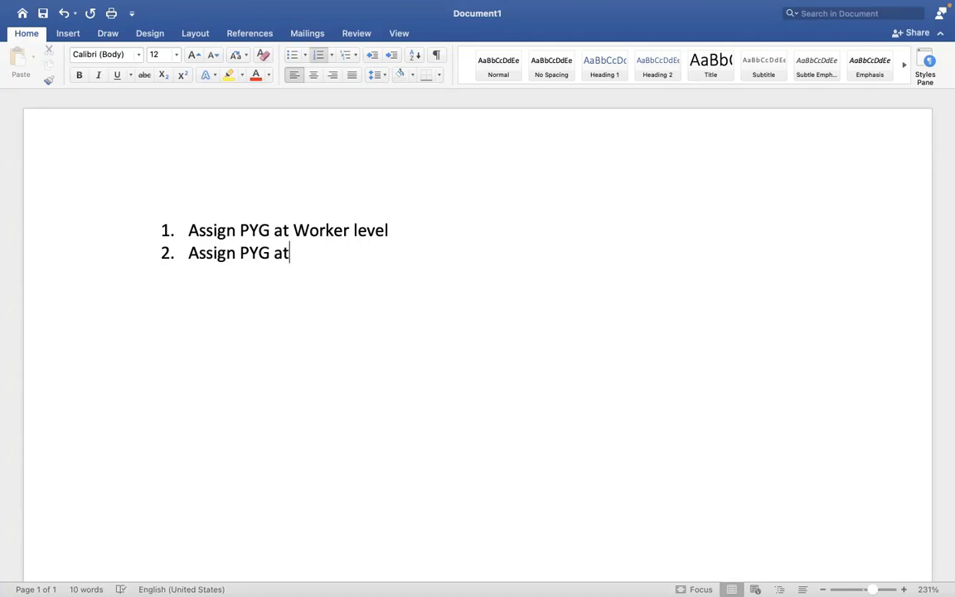
{"action": "key", "text": "BackSpace"}
{"action": "key", "text": "BackSpace"}
{"action": "type", "text": "through task"}
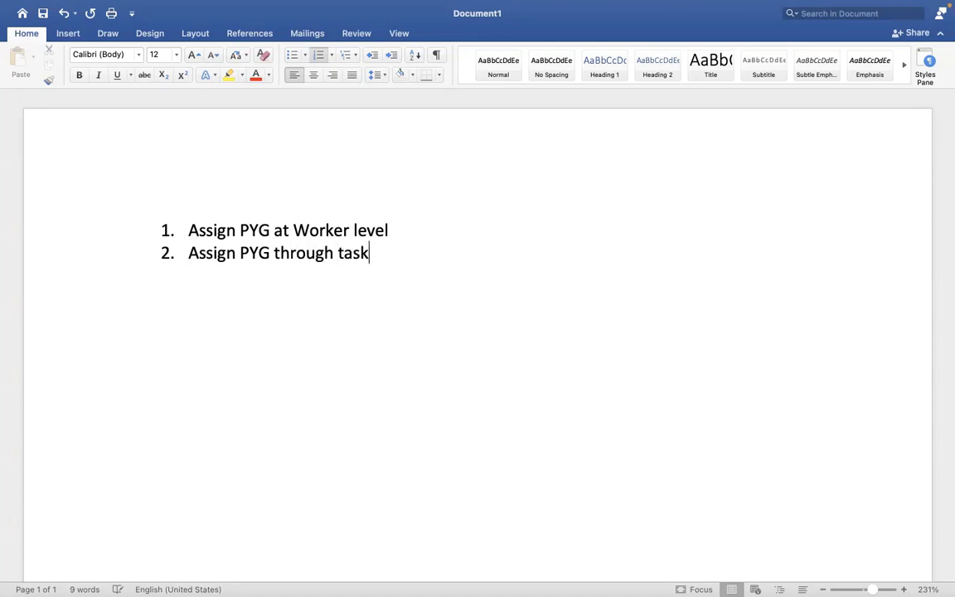
Step: Add item 3, 'Assign/default the PYG based on automatic rule', and return to Workday
{"action": "key", "text": "Return"}
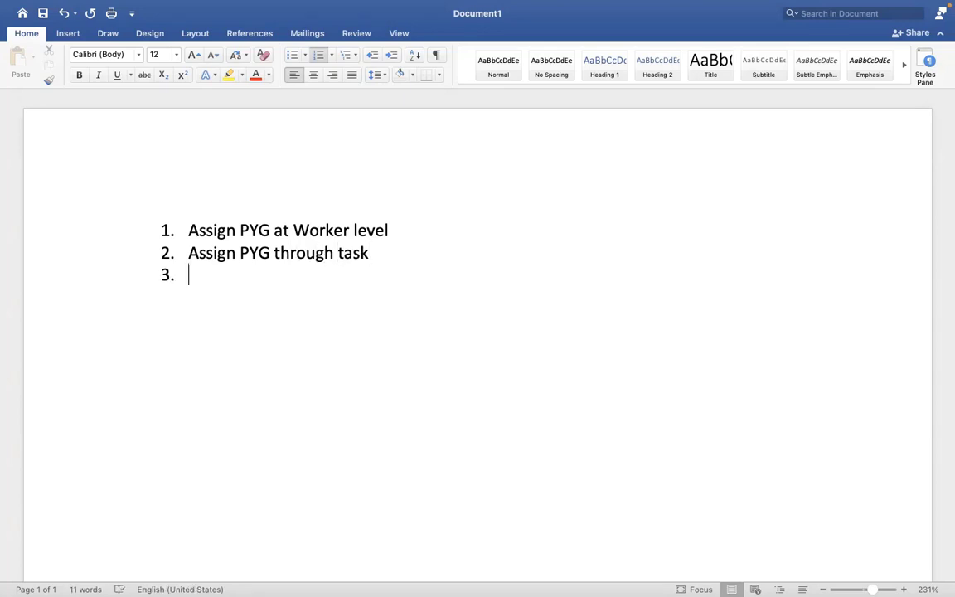
{"action": "type", "text": "A"}
{"action": "key", "text": "BackSpace"}
{"action": "type", "text": "Assign"}
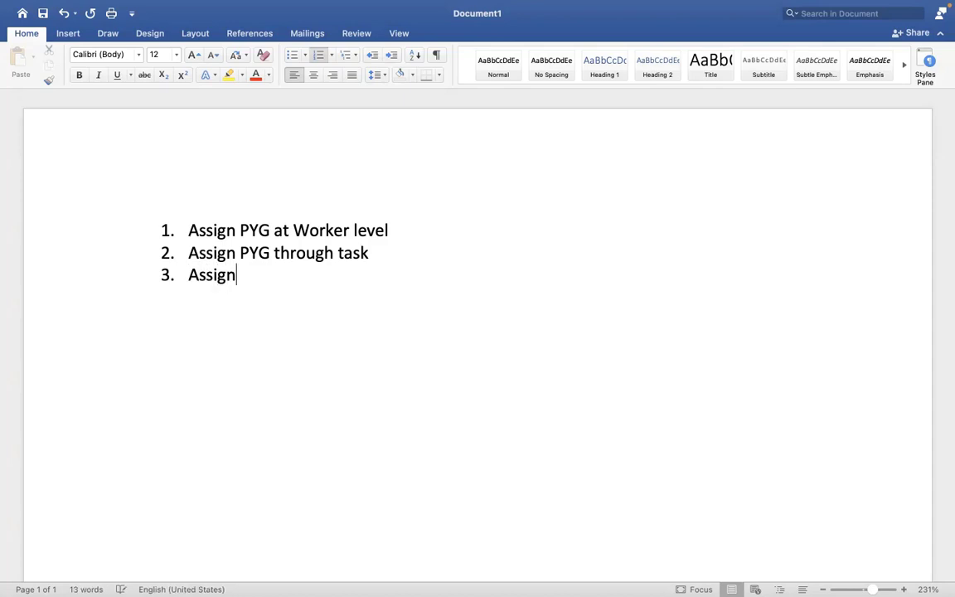
{"action": "type", "text": "/defaul"}
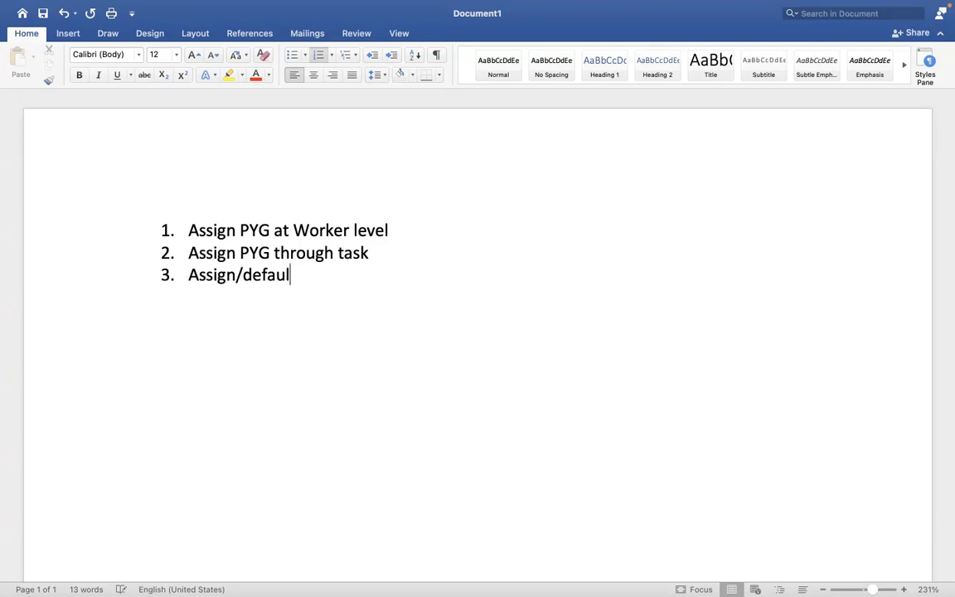
{"action": "type", "text": "t the PYG"}
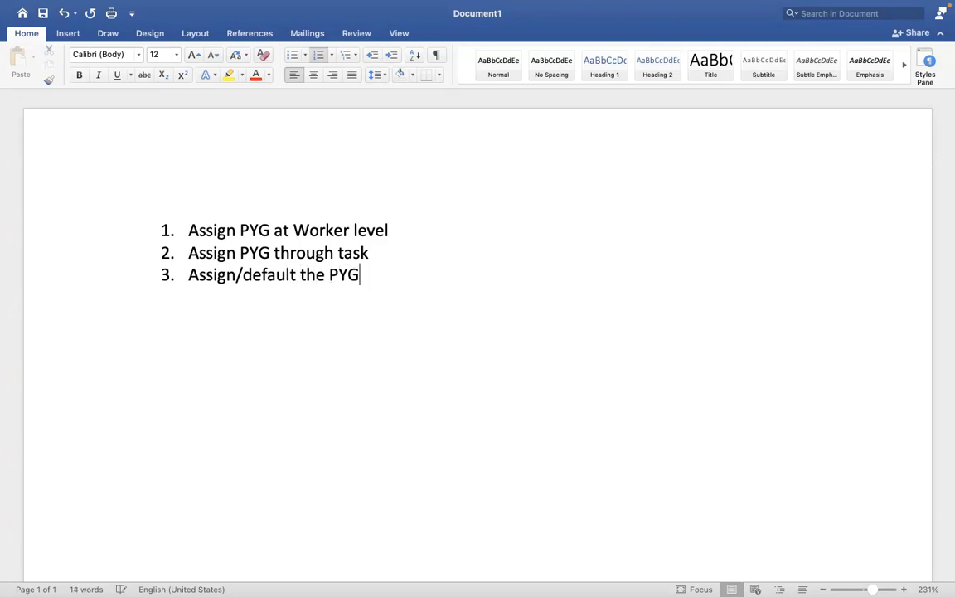
{"action": "type", "text": " based "}
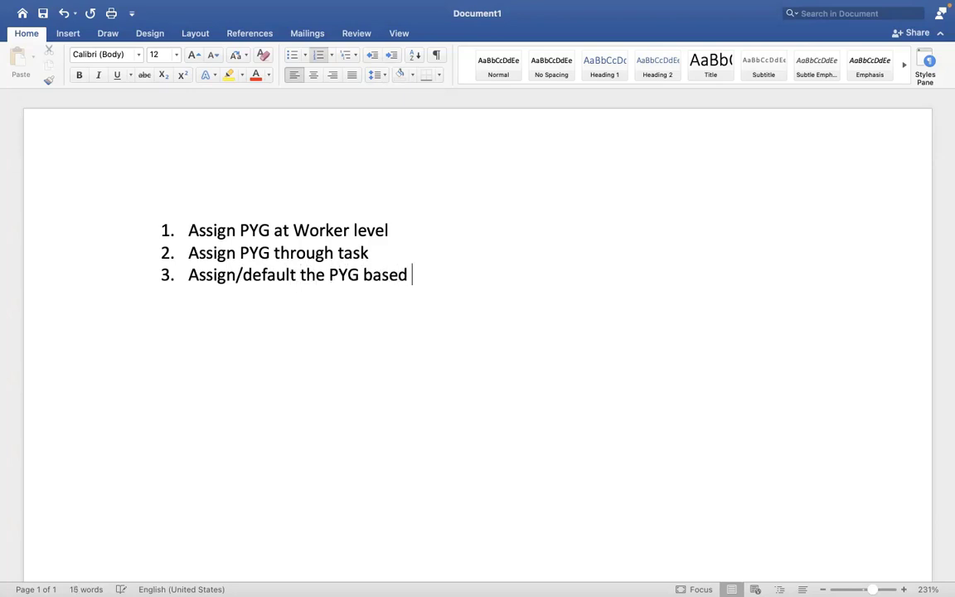
{"action": "type", "text": "on auto"}
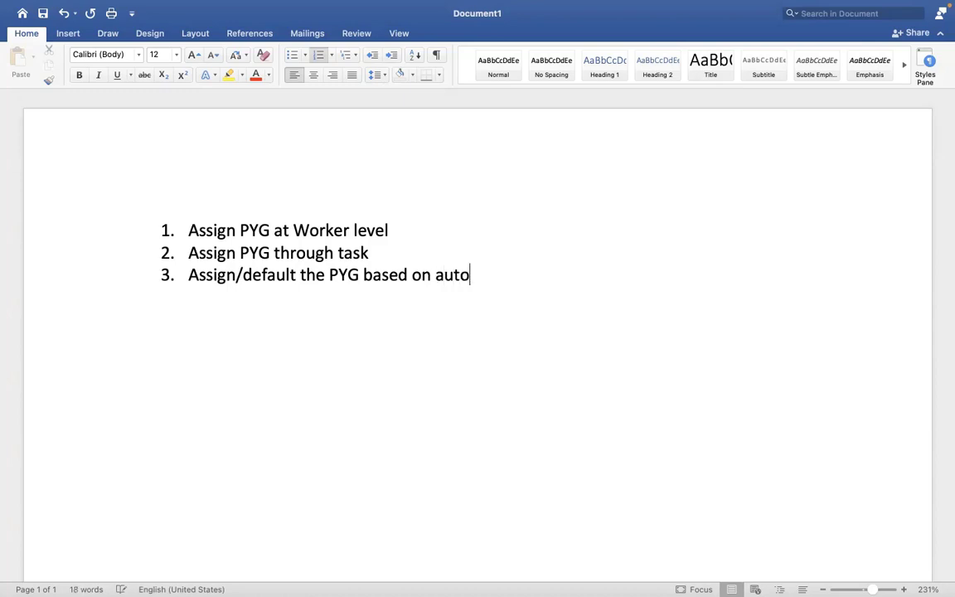
{"action": "type", "text": "matic rule"}
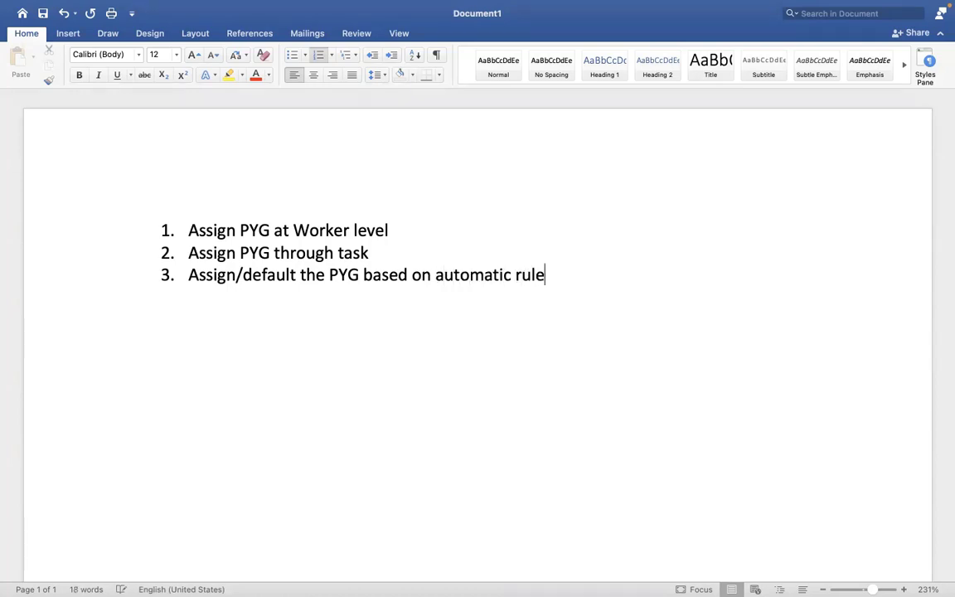
{"action": "key", "text": "ctrl+Right"}
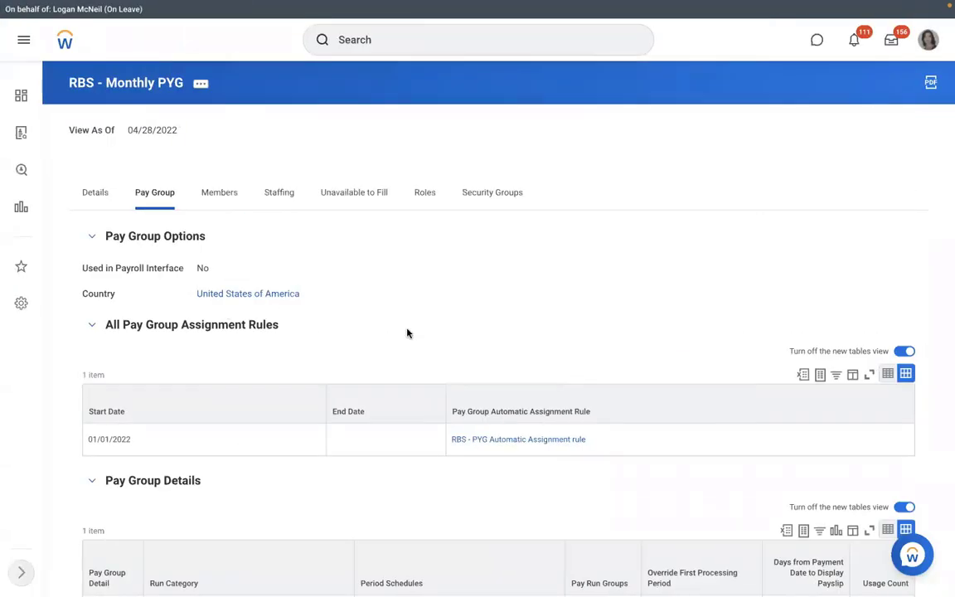
Step: Open the RBS - PYG Automatic Assignment rule, check its Rule Usage, then view its conditions
{"action": "left_click", "coordinate": [501, 440]}
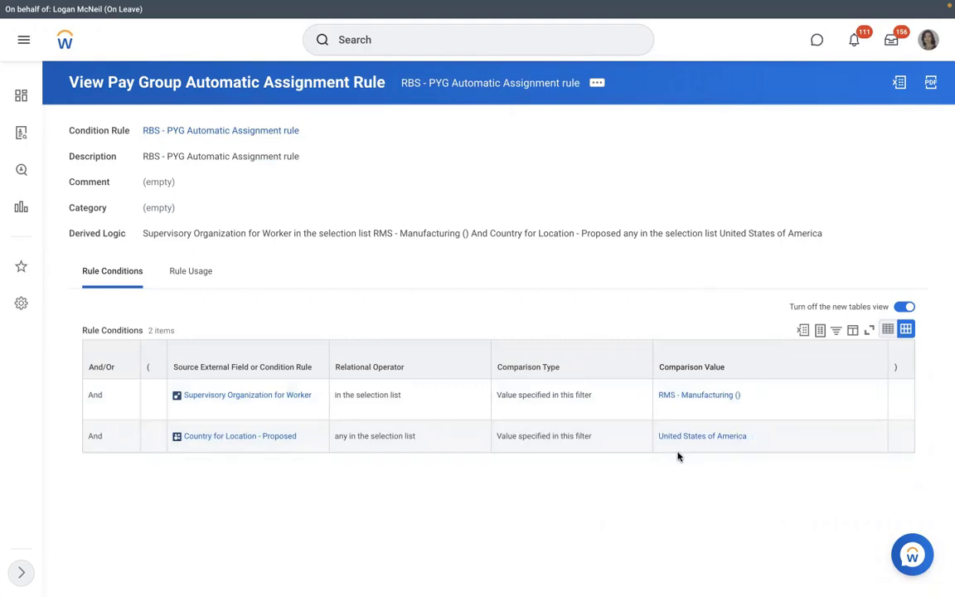
{"action": "left_click", "coordinate": [187, 273]}
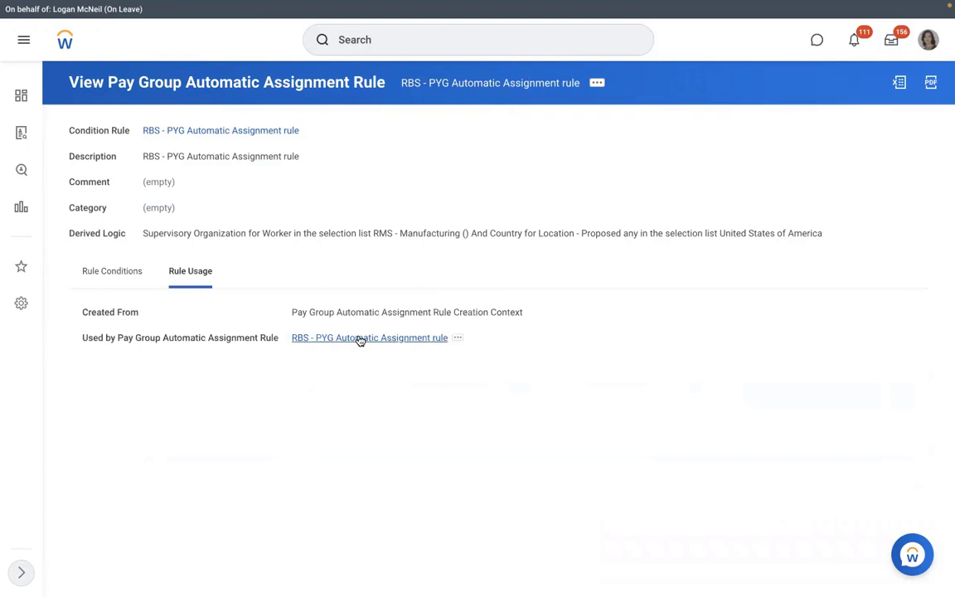
{"action": "left_click", "coordinate": [111, 271]}
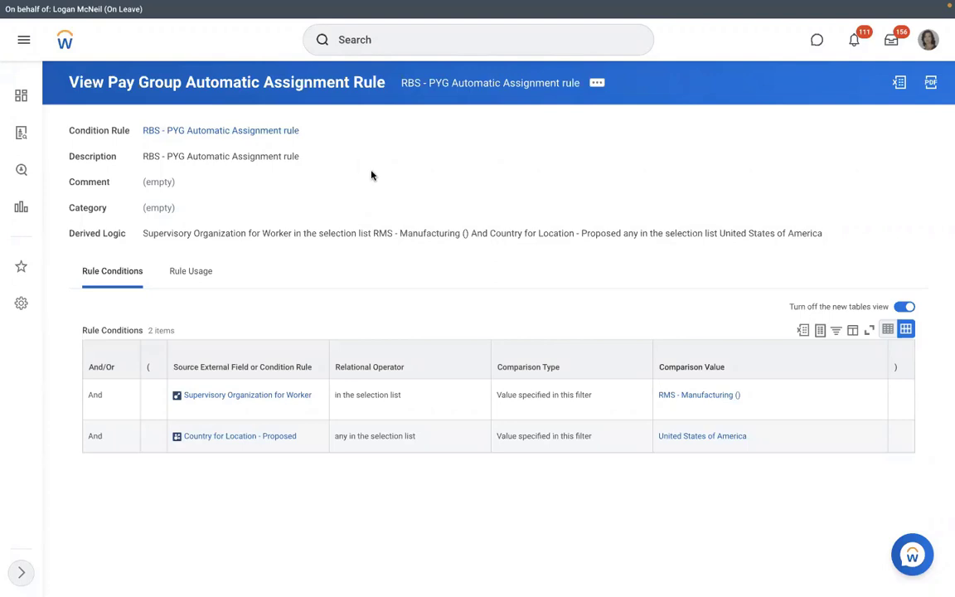
Step: View RMS - Manufacturing's staffing model, then try a 'create position' process definition and cancel
{"action": "left_click", "coordinate": [664, 397]}
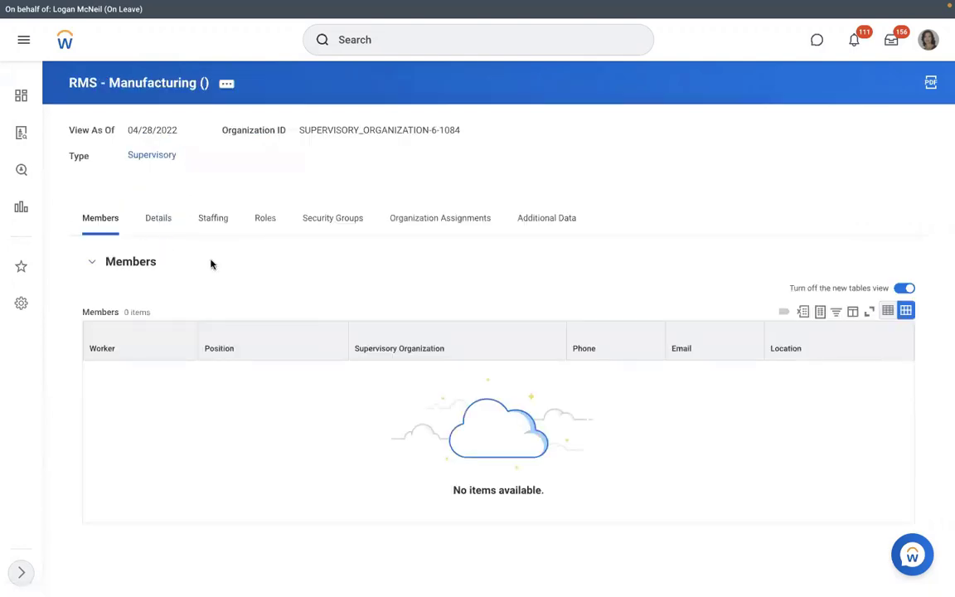
{"action": "left_click", "coordinate": [211, 221]}
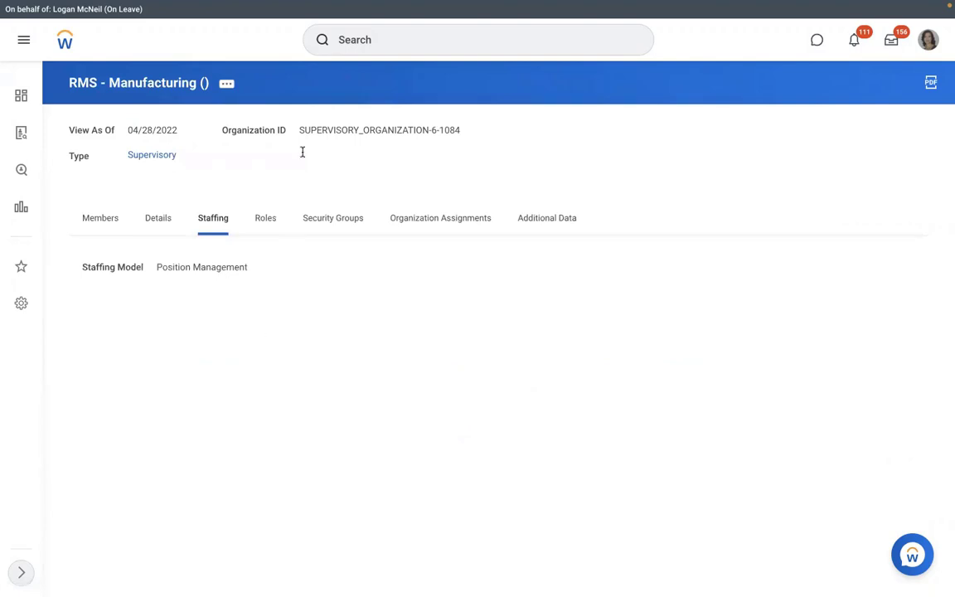
{"action": "left_click", "coordinate": [234, 90]}
{"action": "mouse_move", "coordinate": [295, 222]}
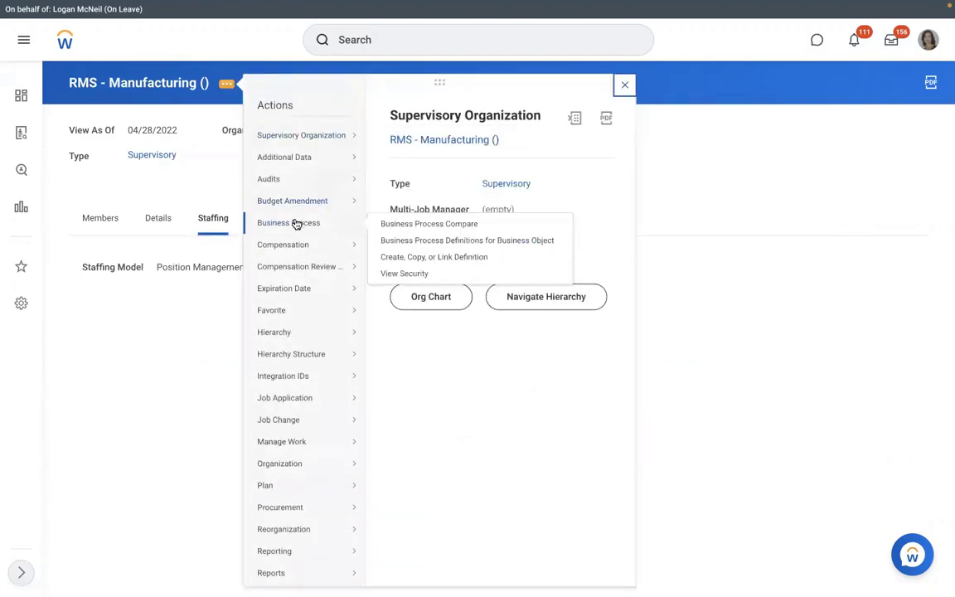
{"action": "left_click", "coordinate": [404, 260]}
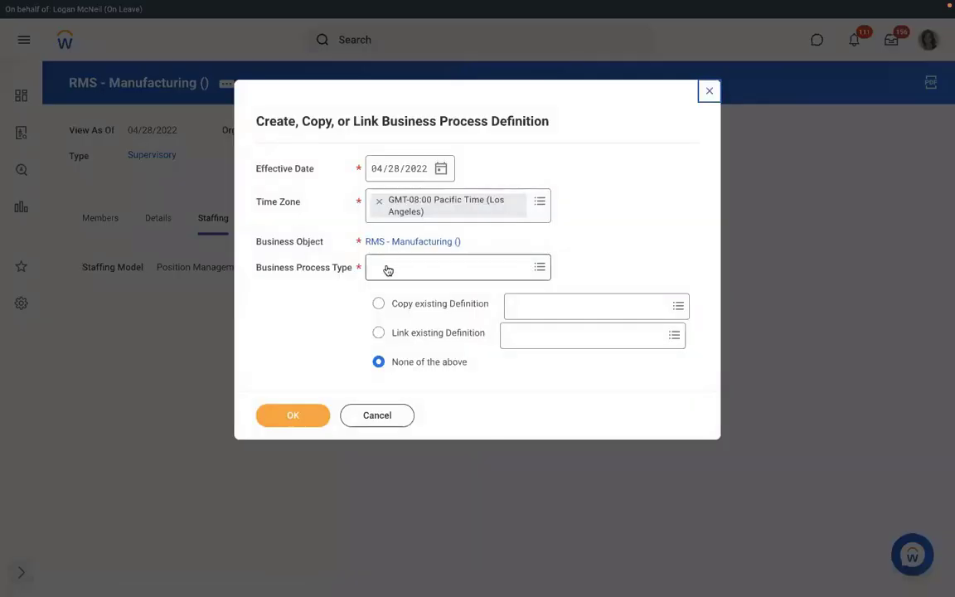
{"action": "left_click", "coordinate": [387, 267]}
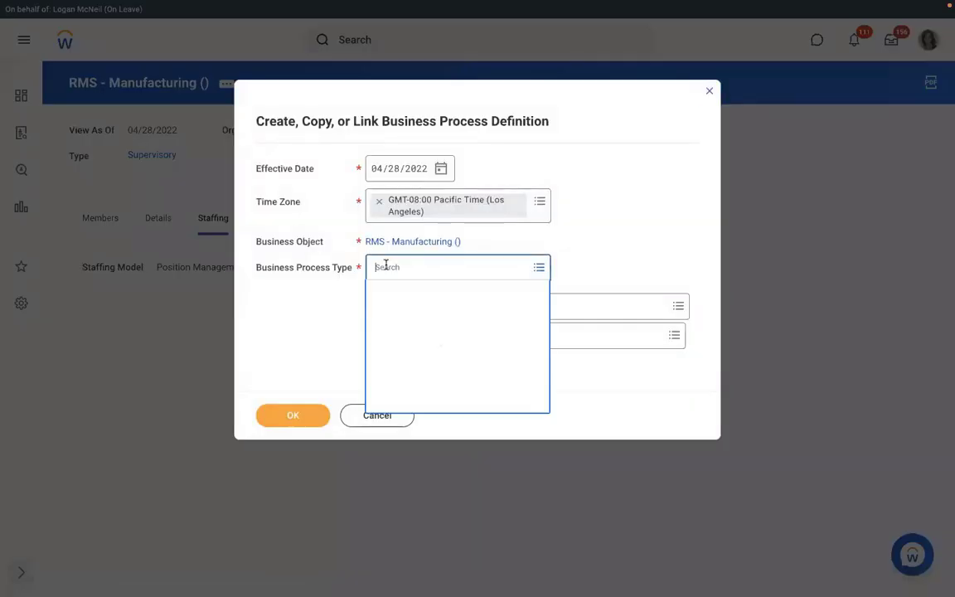
{"action": "type", "text": "create "}
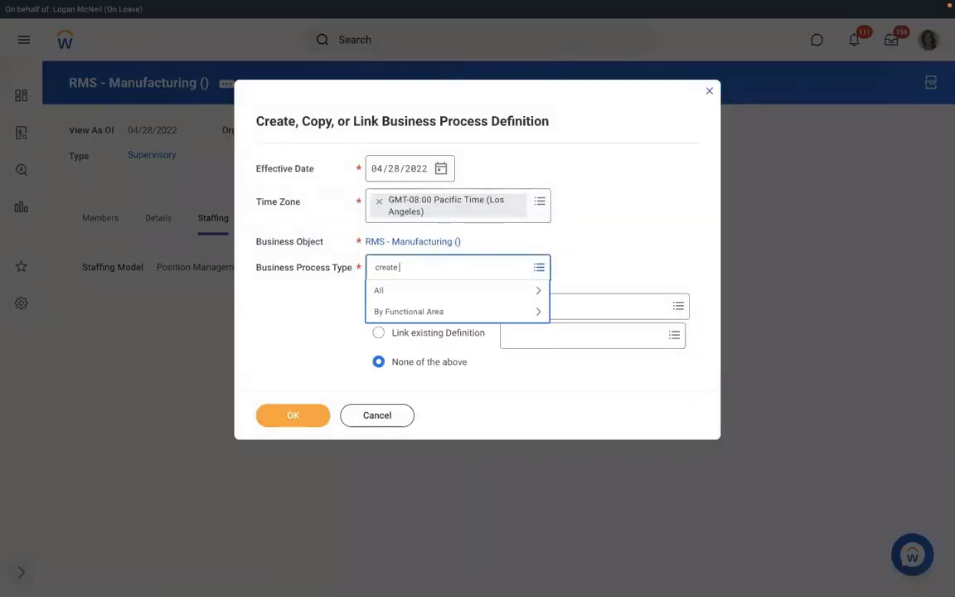
{"action": "type", "text": "position"}
{"action": "key", "text": "Return"}
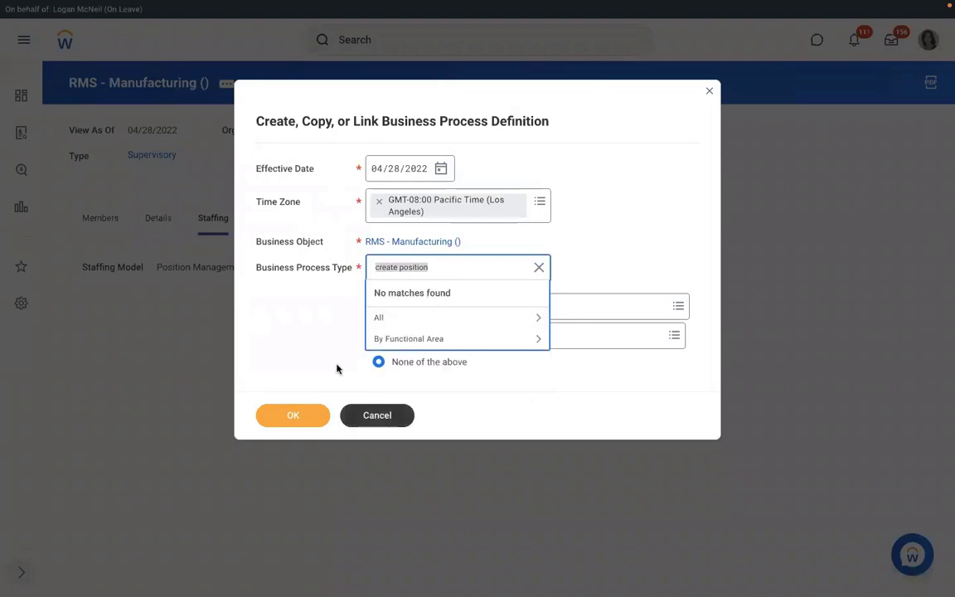
{"action": "left_click", "coordinate": [359, 413]}
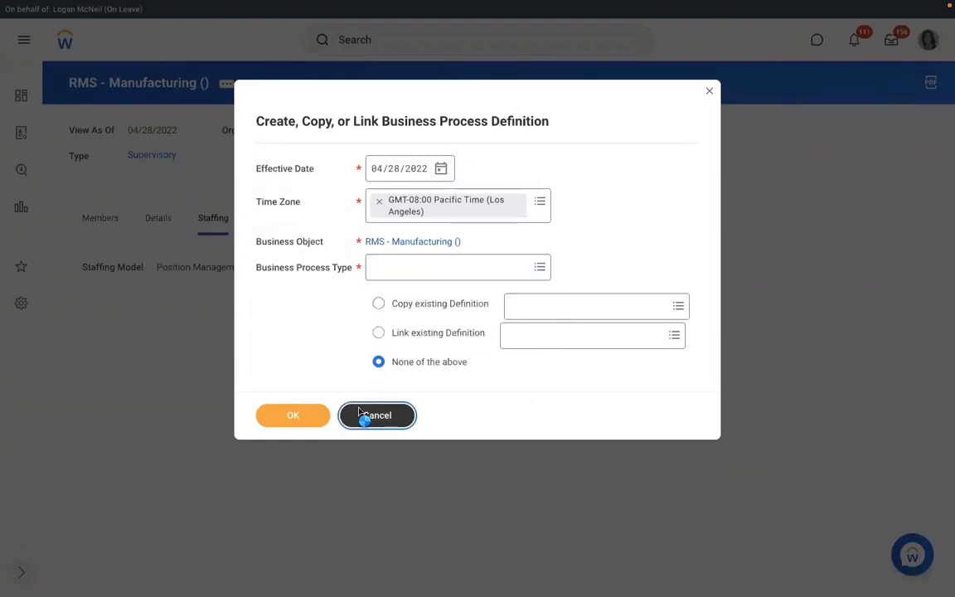
{"action": "left_click", "coordinate": [362, 415]}
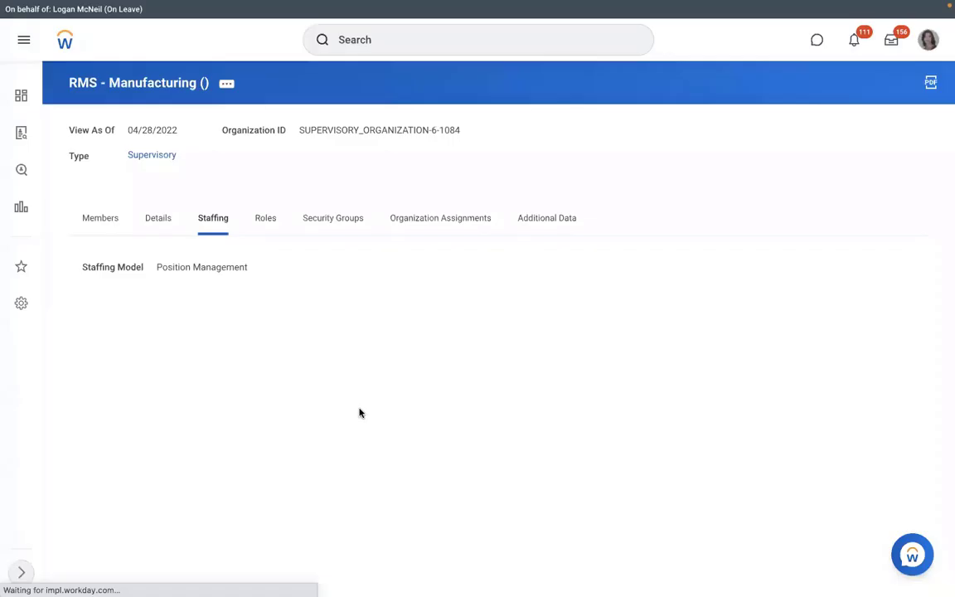
Step: Create a Hire business process definition for RMS - Manufacturing via Create, Copy, or Link Definition
{"action": "left_click", "coordinate": [226, 85]}
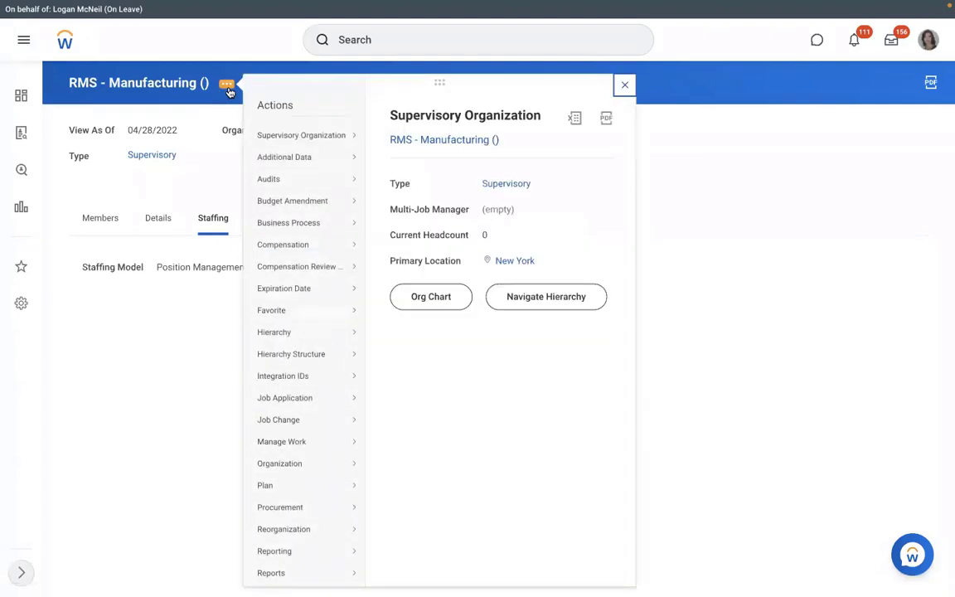
{"action": "mouse_move", "coordinate": [303, 255]}
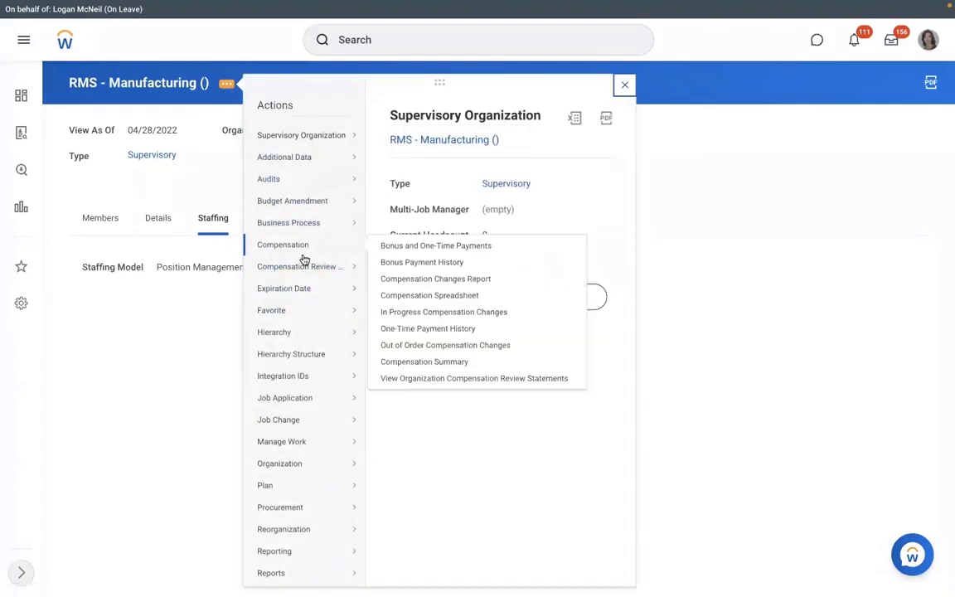
{"action": "mouse_move", "coordinate": [323, 285]}
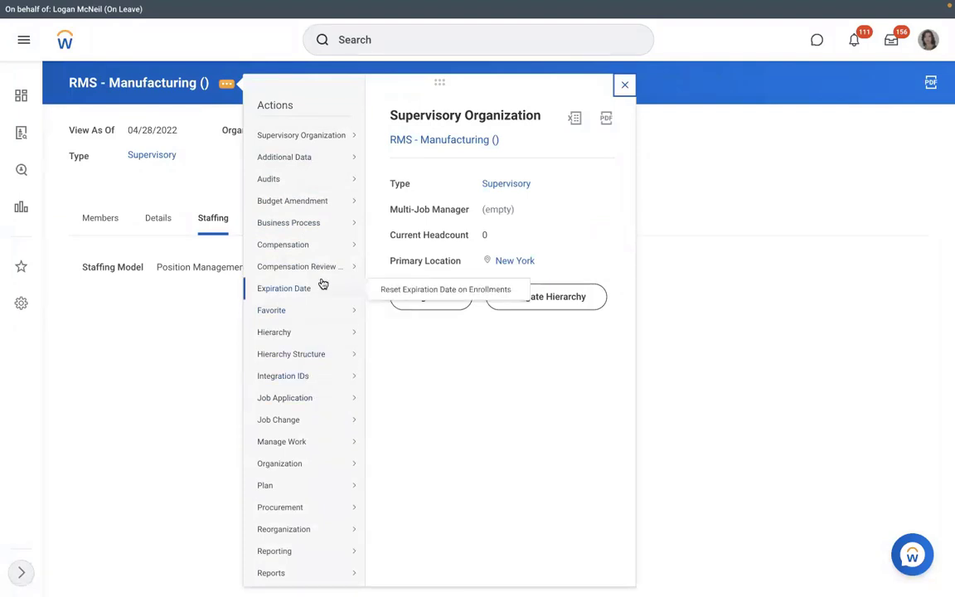
{"action": "mouse_move", "coordinate": [307, 225]}
{"action": "left_click", "coordinate": [407, 258]}
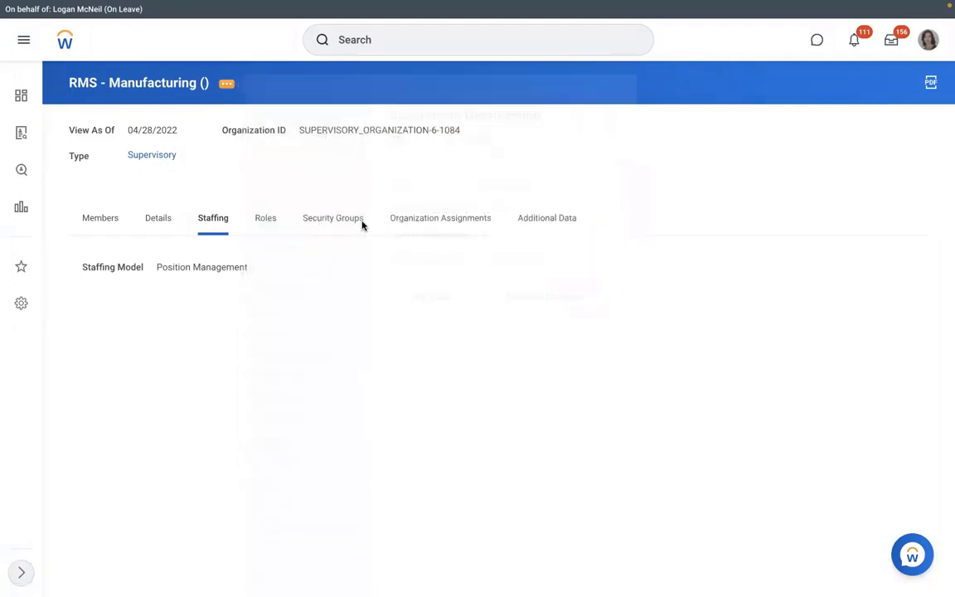
{"action": "left_click", "coordinate": [397, 267]}
{"action": "type", "text": "hi"}
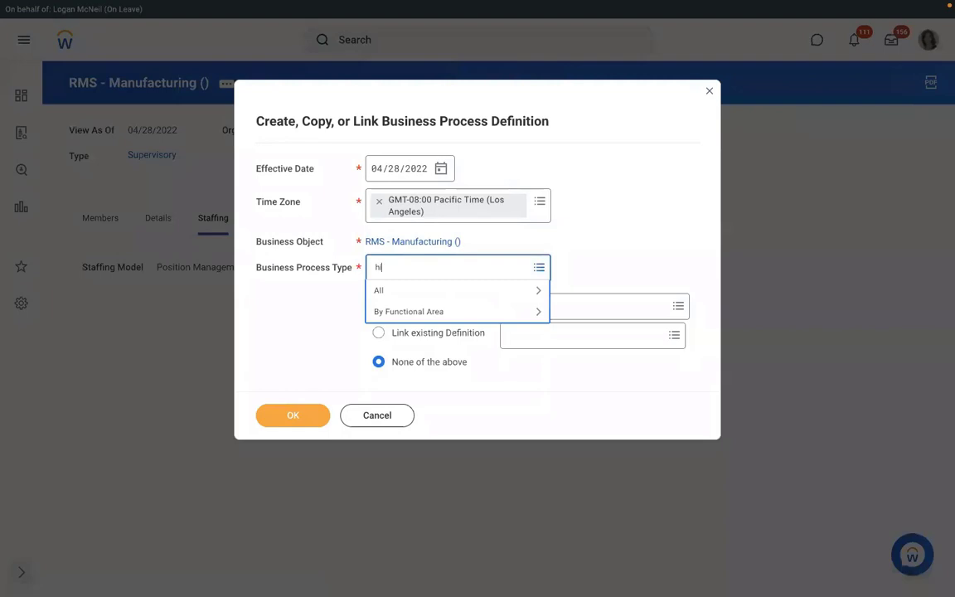
{"action": "type", "text": "re"}
{"action": "key", "text": "Return"}
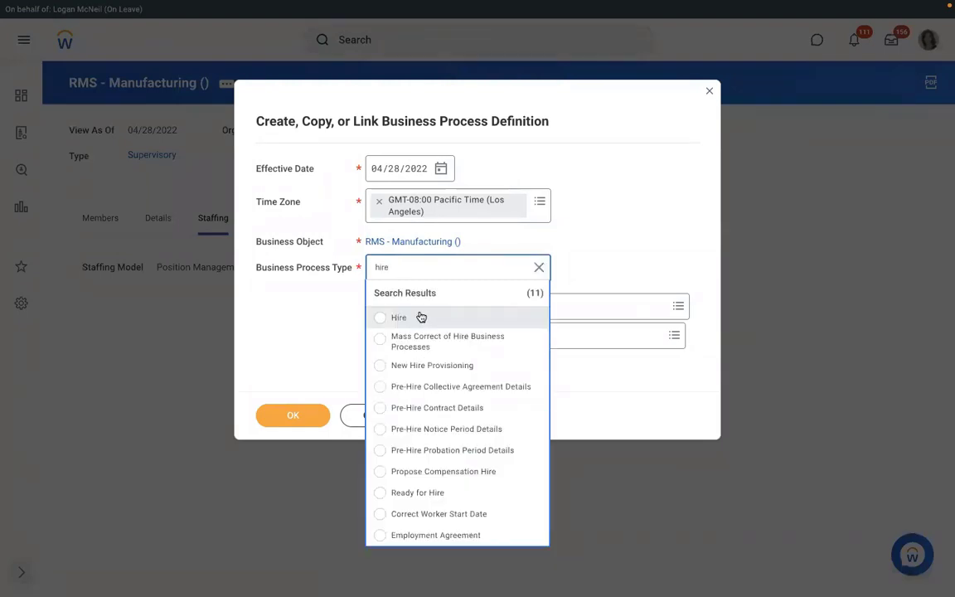
{"action": "left_click", "coordinate": [421, 318]}
{"action": "left_click", "coordinate": [280, 418]}
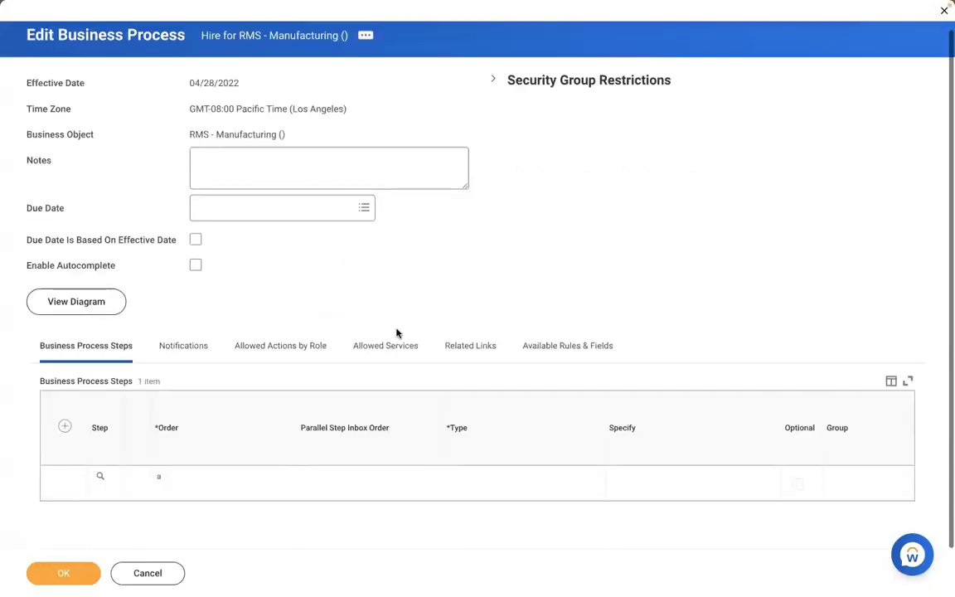
Step: Add Action step b, Assign Pay Group, assigned to the Payroll Partner group
{"action": "left_click", "coordinate": [312, 485]}
{"action": "type", "text": "b"}
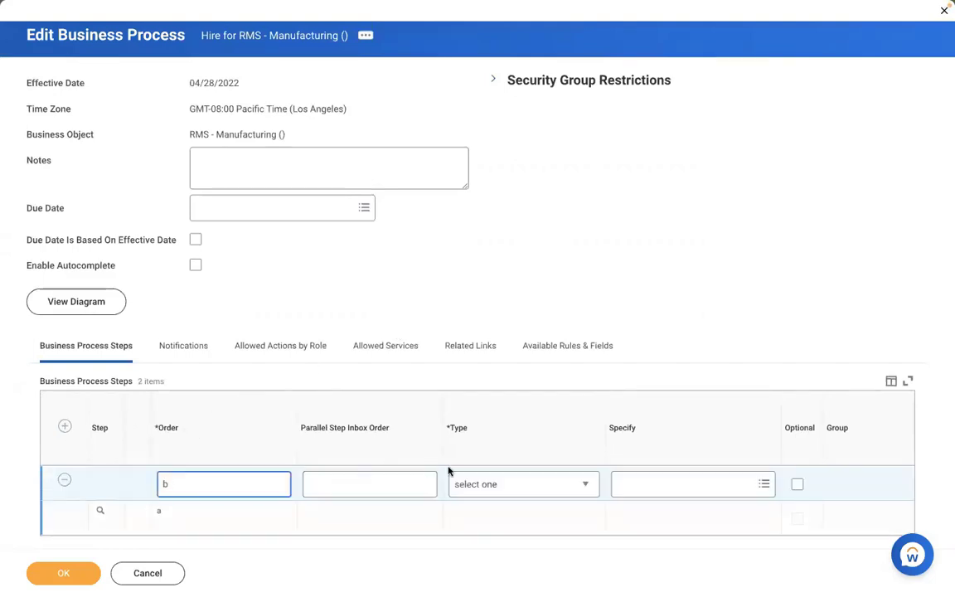
{"action": "left_click", "coordinate": [486, 485]}
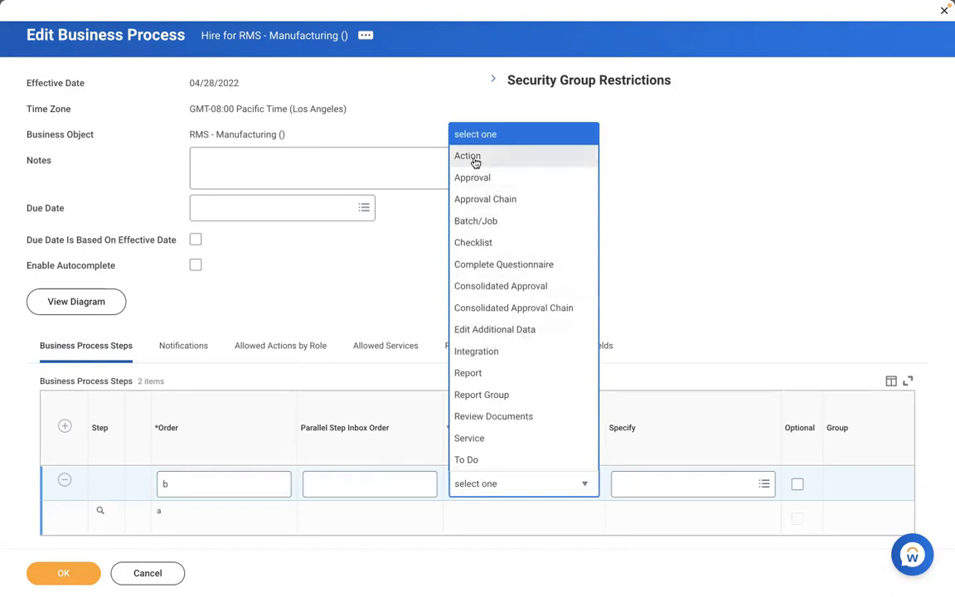
{"action": "left_click", "coordinate": [467, 156]}
{"action": "left_click", "coordinate": [651, 483]}
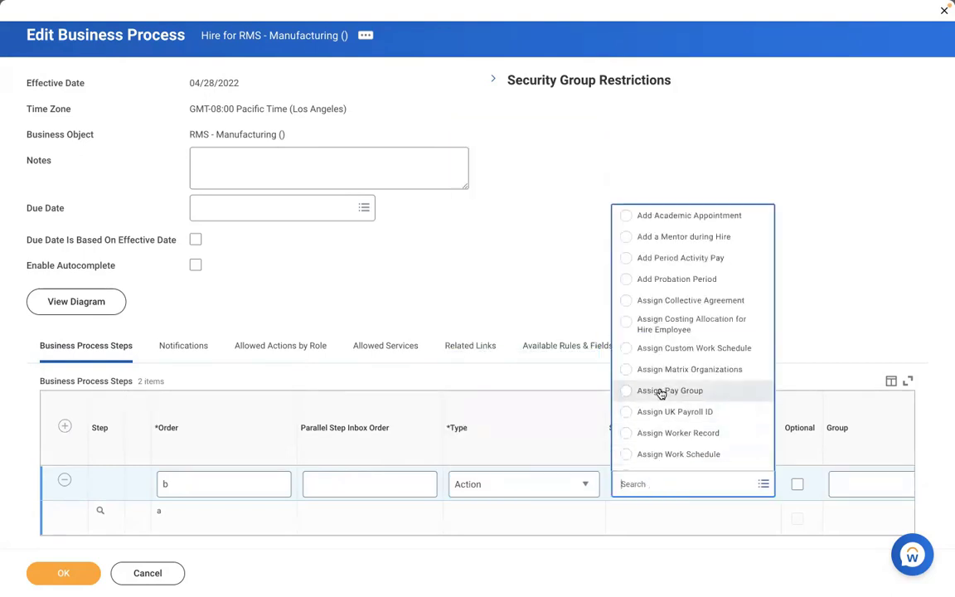
{"action": "left_click", "coordinate": [661, 390]}
{"action": "left_click", "coordinate": [800, 508]}
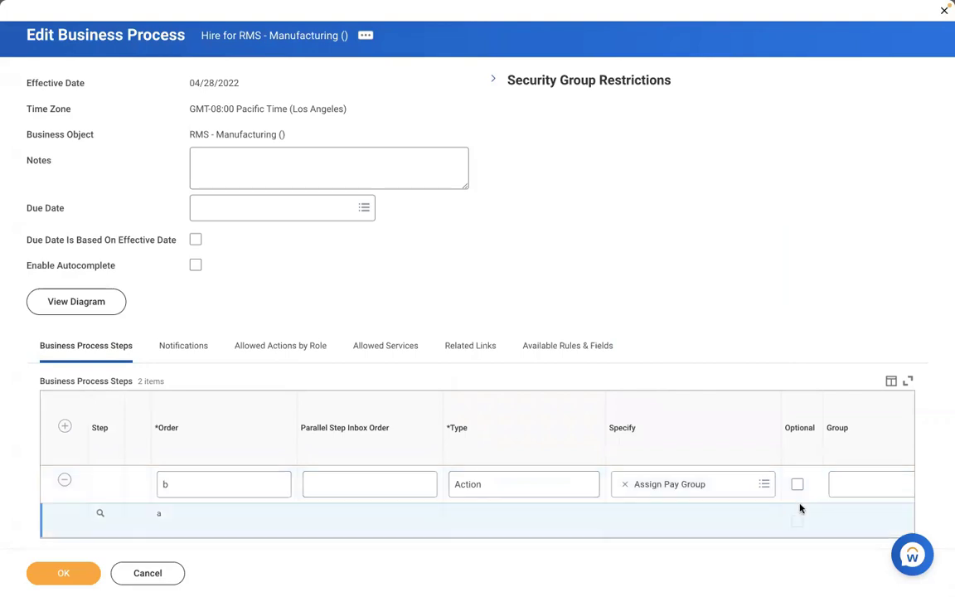
{"action": "scroll", "coordinate": [800, 508], "scroll_direction": "right", "scroll_amount": 4}
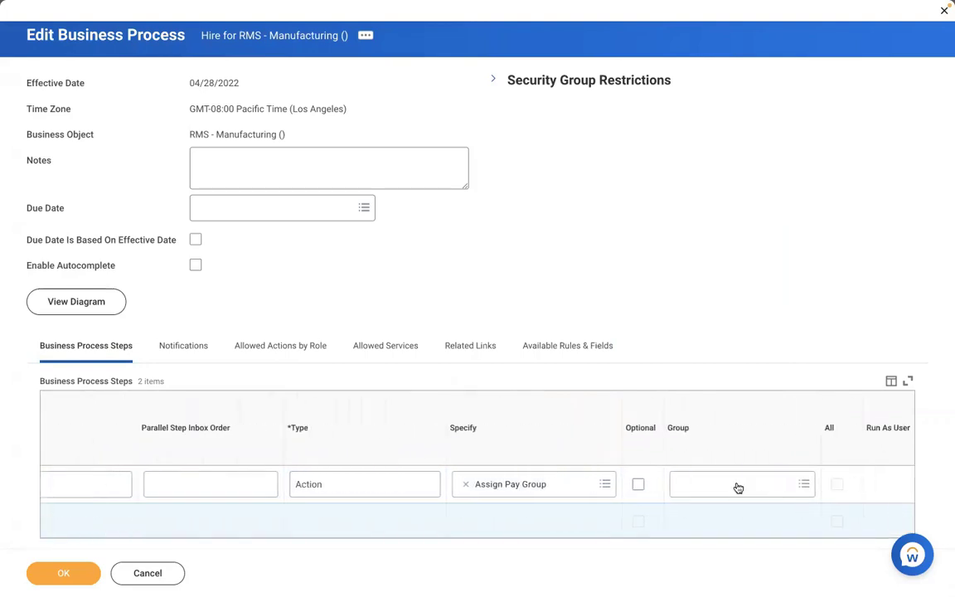
{"action": "left_click", "coordinate": [738, 488]}
{"action": "type", "text": "payrol"}
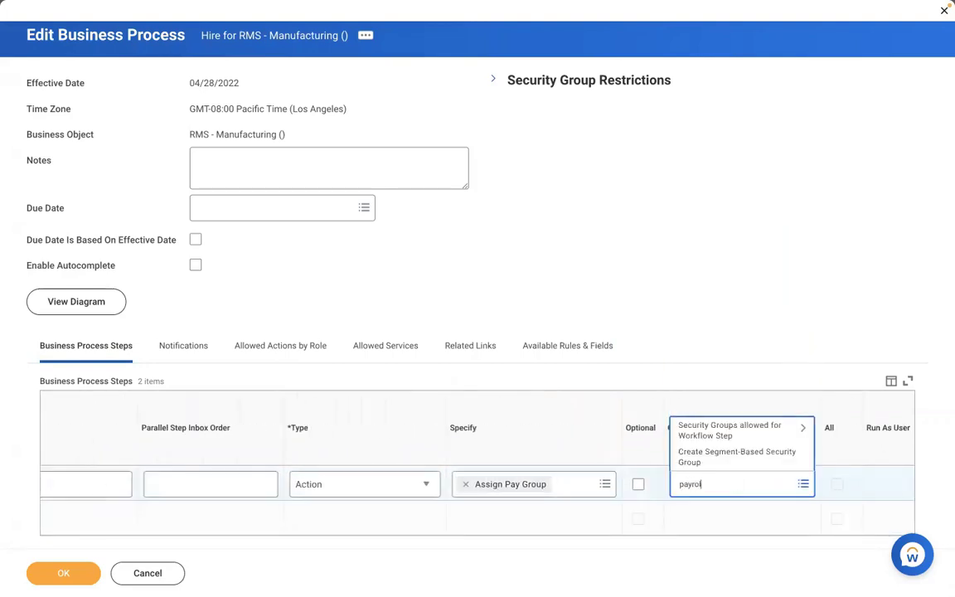
{"action": "type", "text": "l partner"}
{"action": "key", "text": "Return"}
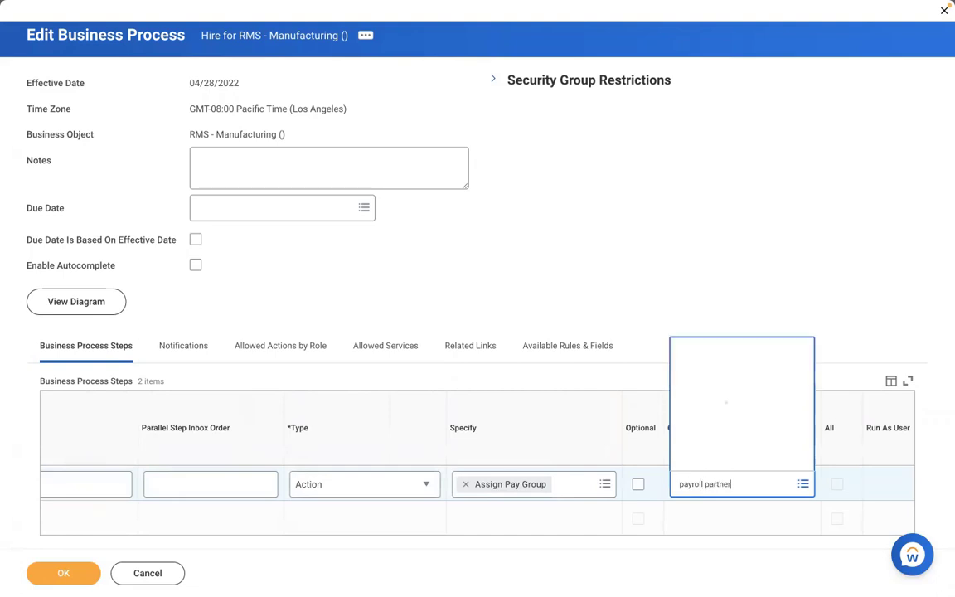
{"action": "left_click", "coordinate": [752, 435]}
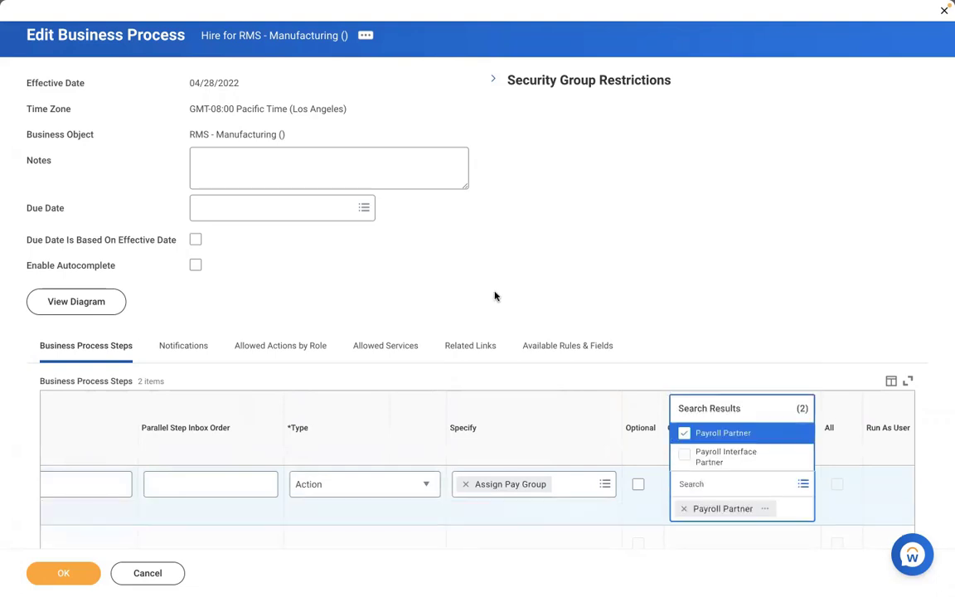
{"action": "left_click", "coordinate": [495, 294]}
Step: Review the Payroll Partner group details and save the Hire business process
{"action": "scroll", "coordinate": [495, 296], "scroll_direction": "down", "scroll_amount": 1}
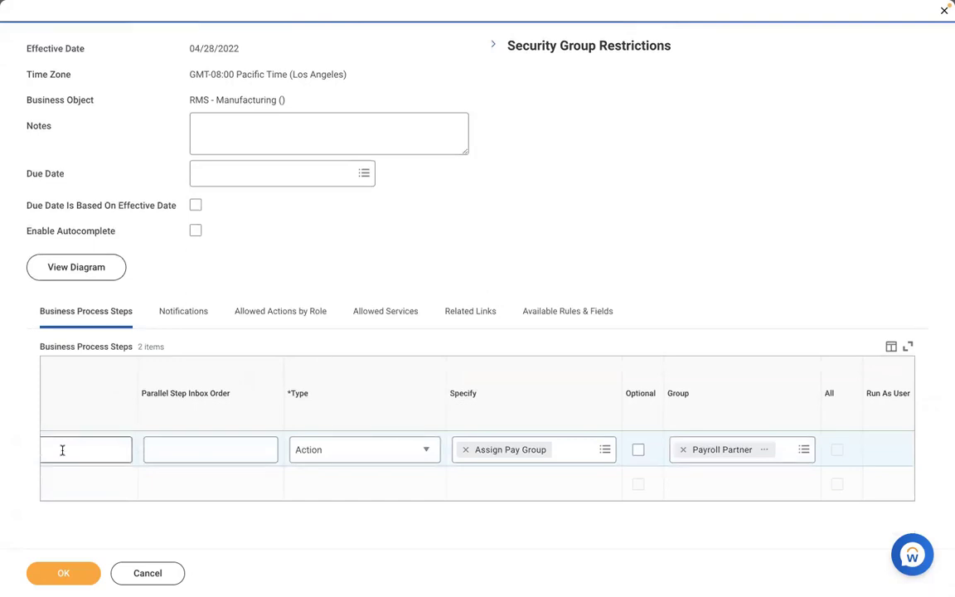
{"action": "scroll", "coordinate": [114, 503], "scroll_direction": "left", "scroll_amount": 4}
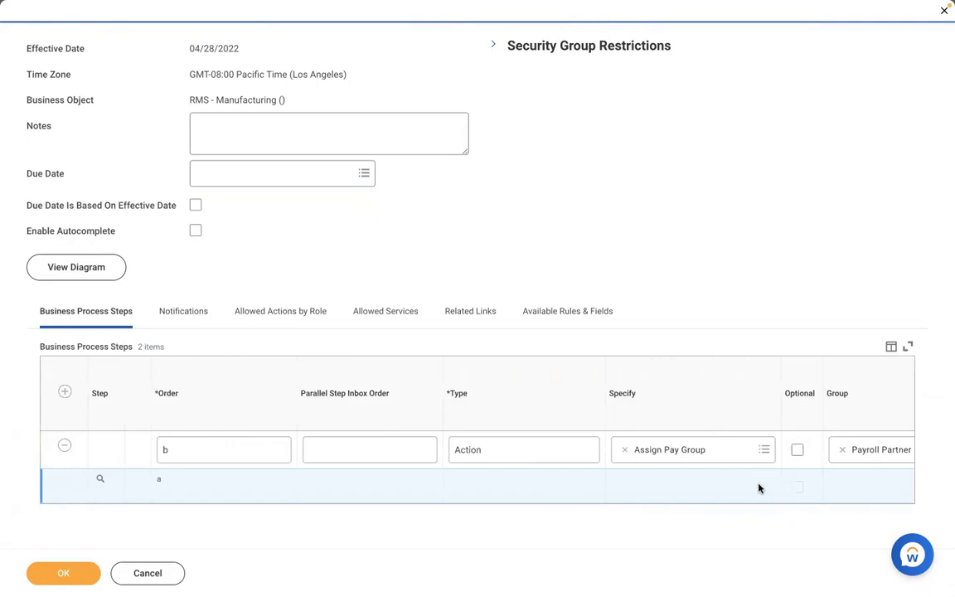
{"action": "scroll", "coordinate": [759, 489], "scroll_direction": "right", "scroll_amount": 1}
{"action": "scroll", "coordinate": [759, 488], "scroll_direction": "right", "scroll_amount": 5}
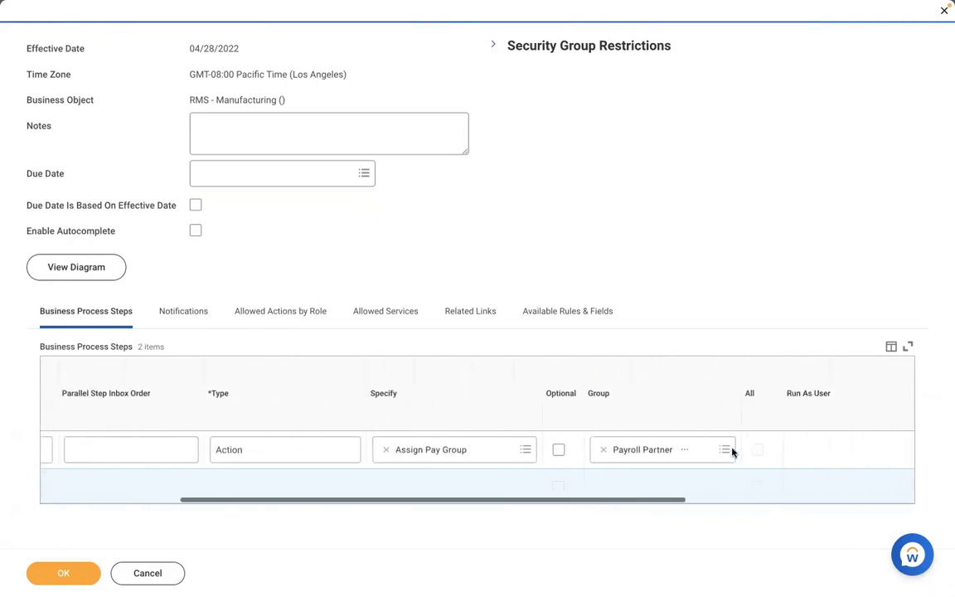
{"action": "left_click", "coordinate": [685, 450]}
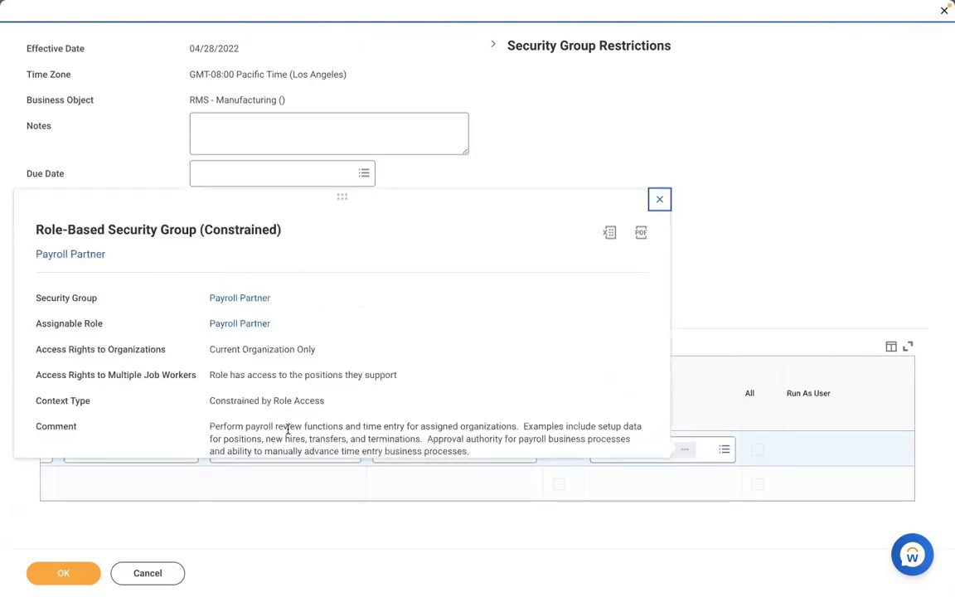
{"action": "left_click", "coordinate": [512, 166]}
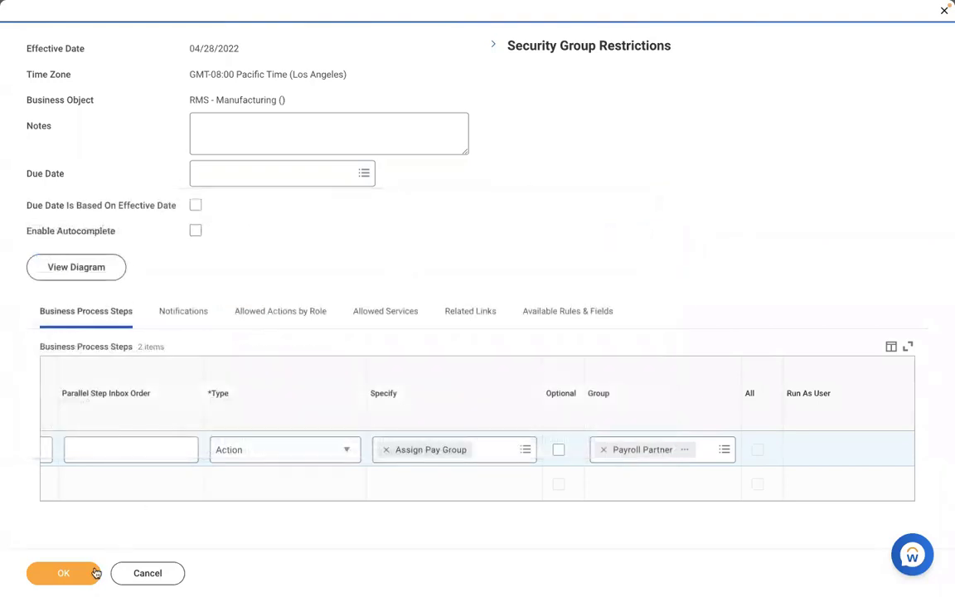
{"action": "left_click", "coordinate": [38, 575]}
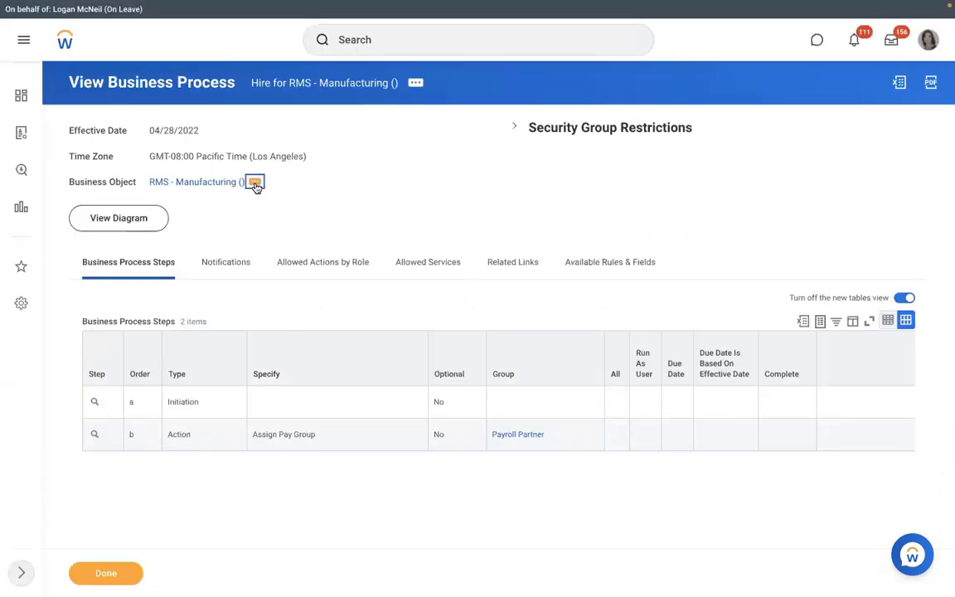
Step: Create an Assign Pay Group business process definition for RMS - Manufacturing via Create, Copy, or Link Definition
{"action": "left_click", "coordinate": [254, 181]}
{"action": "mouse_move", "coordinate": [320, 320]}
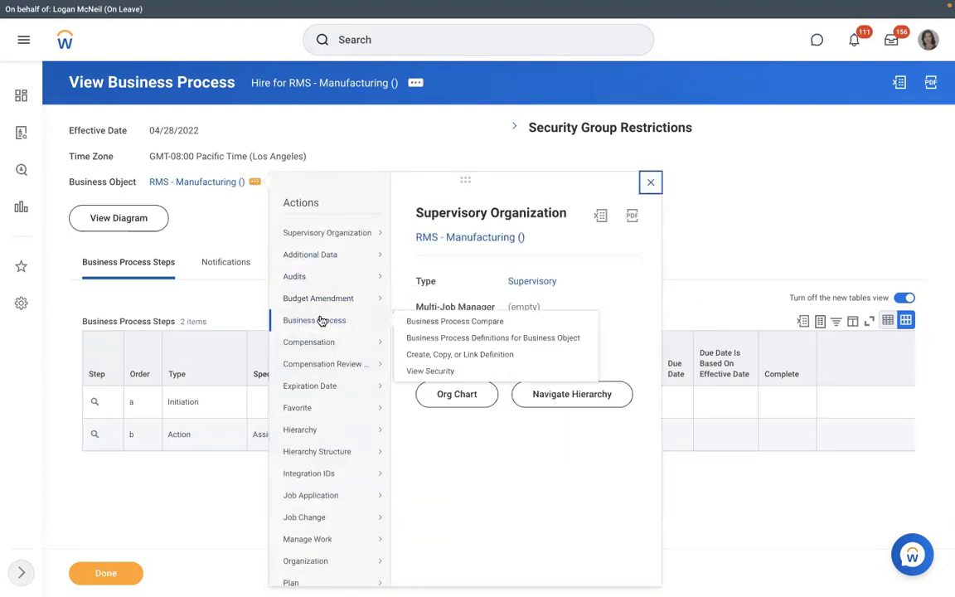
{"action": "left_click", "coordinate": [424, 355]}
{"action": "left_click", "coordinate": [405, 268]}
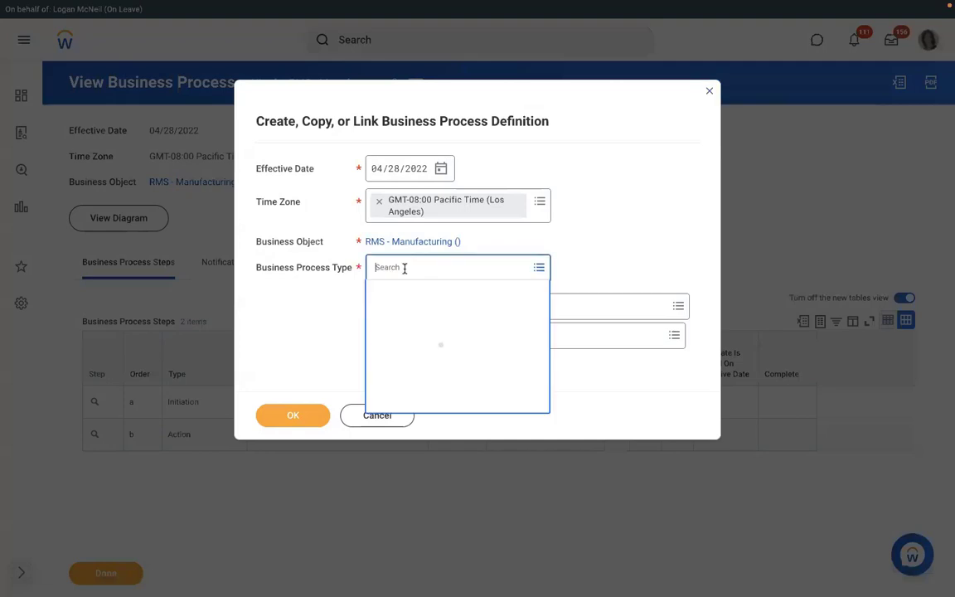
{"action": "type", "text": "assign "}
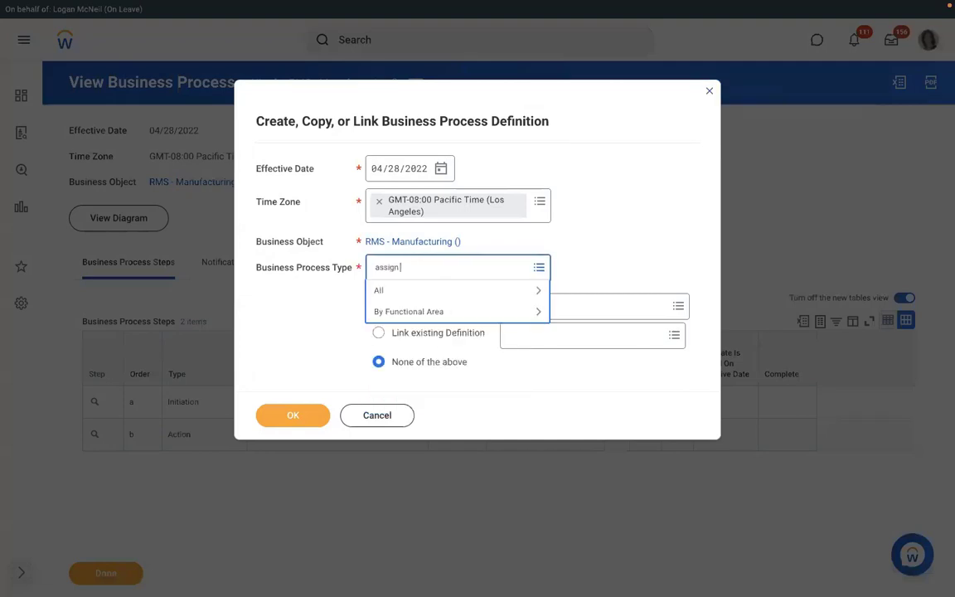
{"action": "type", "text": "pay group"}
{"action": "key", "text": "Return"}
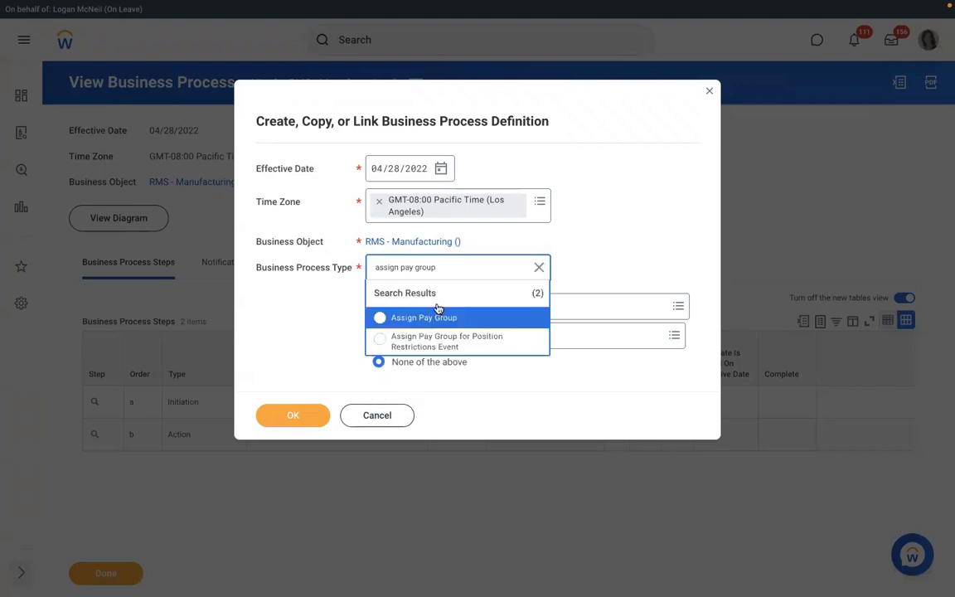
{"action": "left_click", "coordinate": [427, 318]}
{"action": "left_click", "coordinate": [292, 415]}
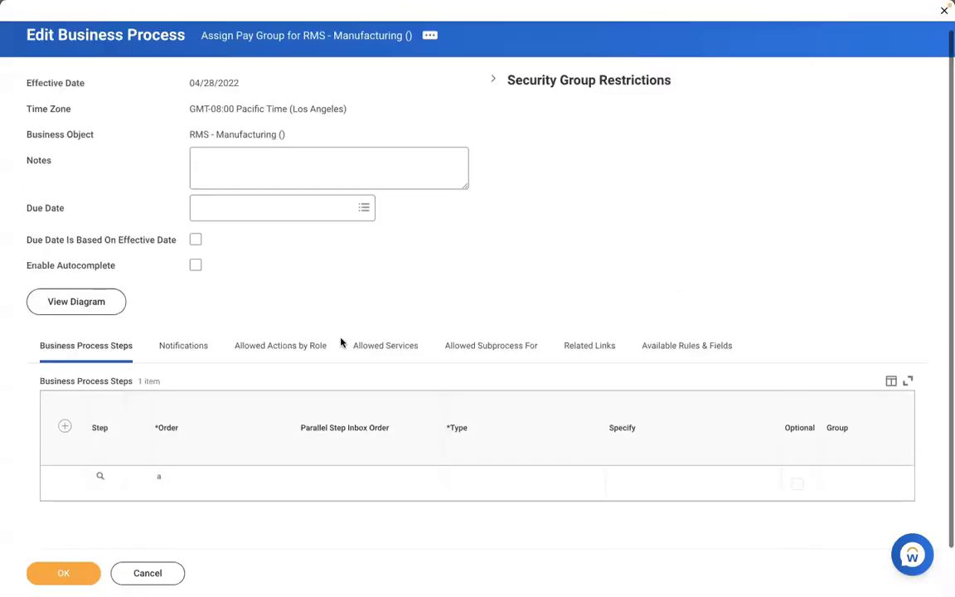
Step: Add Action step b, Review Pay Group Assignment, for Payroll Partner and save the process
{"action": "left_click", "coordinate": [65, 427]}
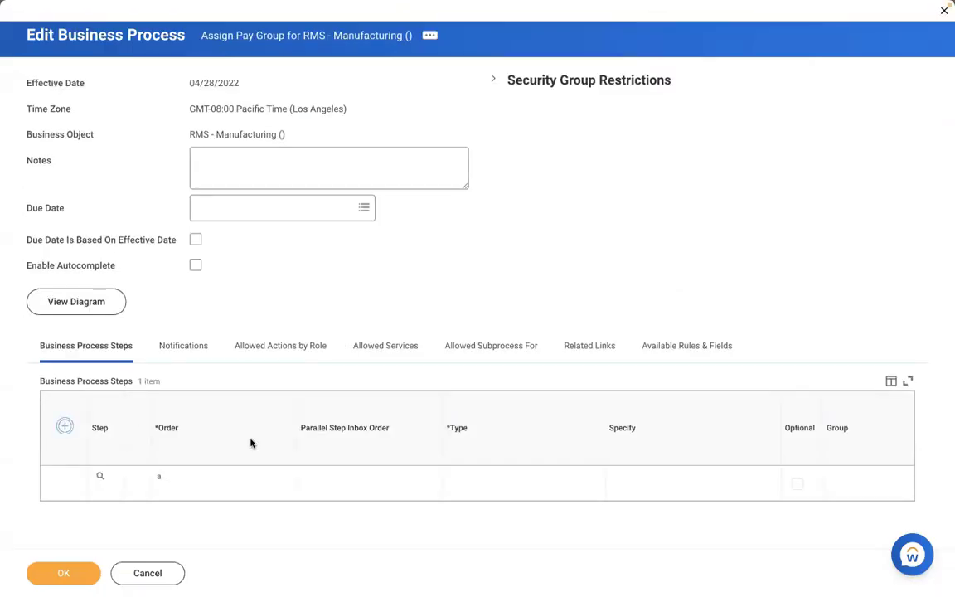
{"action": "type", "text": "b"}
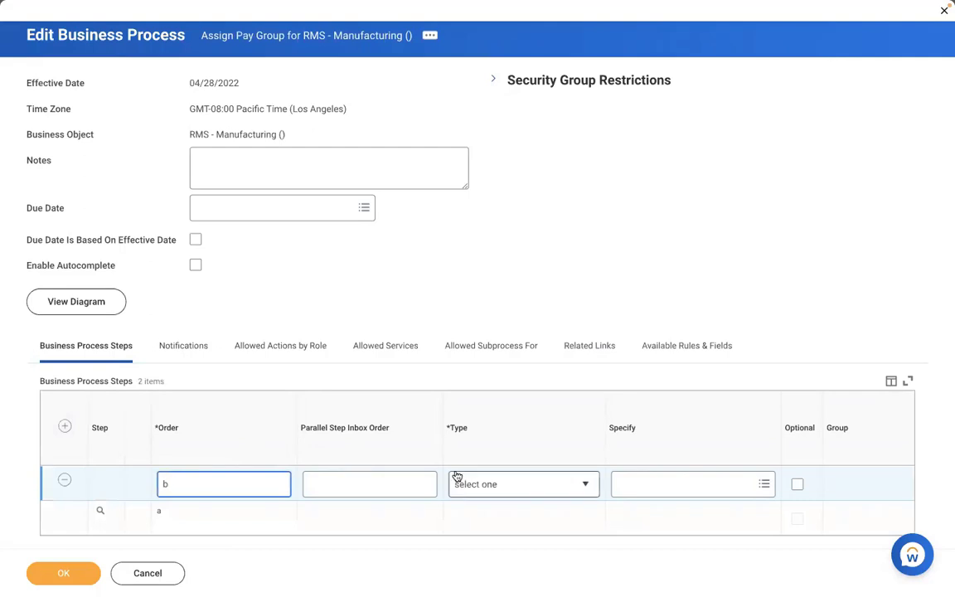
{"action": "left_click", "coordinate": [497, 485]}
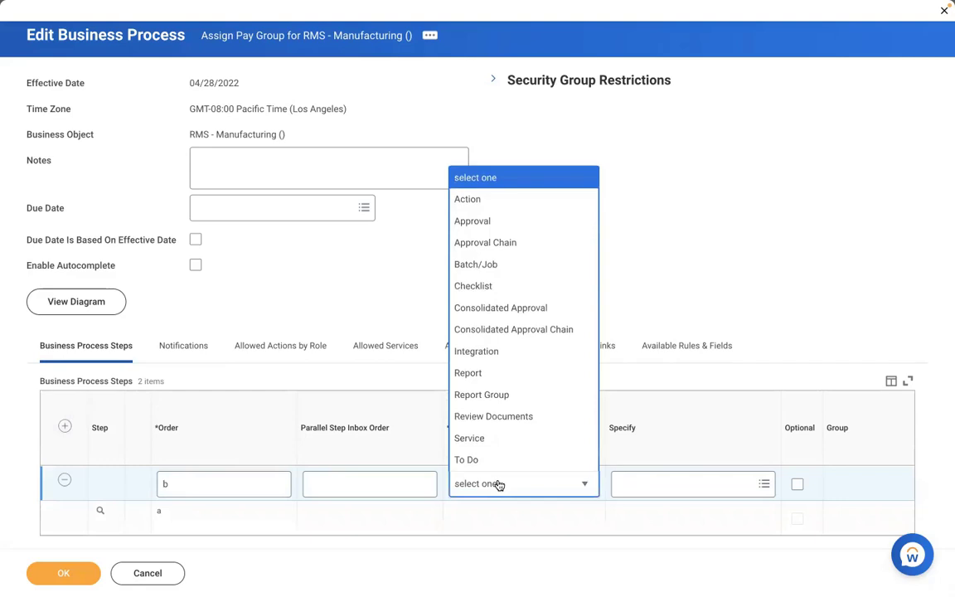
{"action": "left_click", "coordinate": [467, 199]}
{"action": "left_click", "coordinate": [629, 485]}
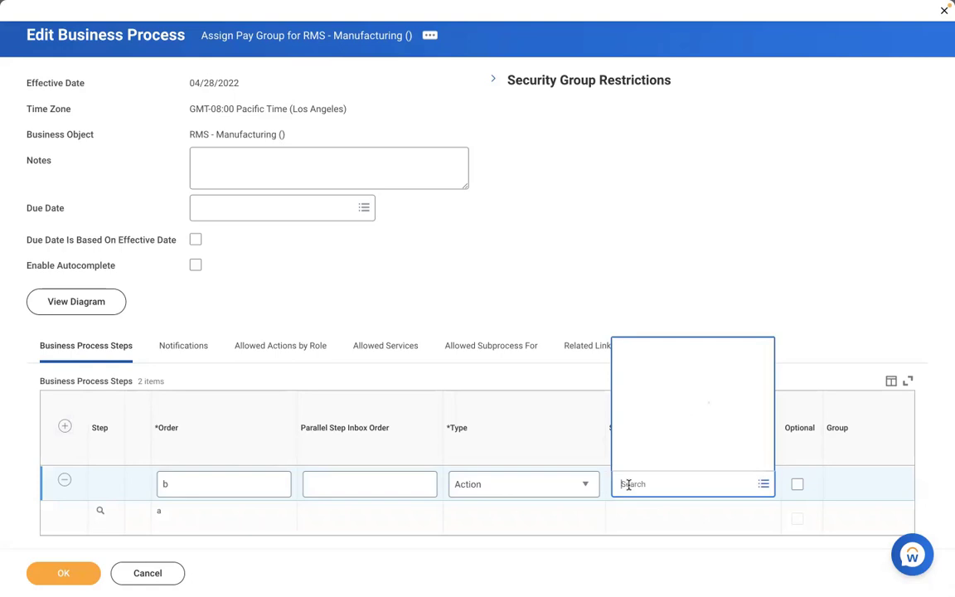
{"action": "type", "text": "review"}
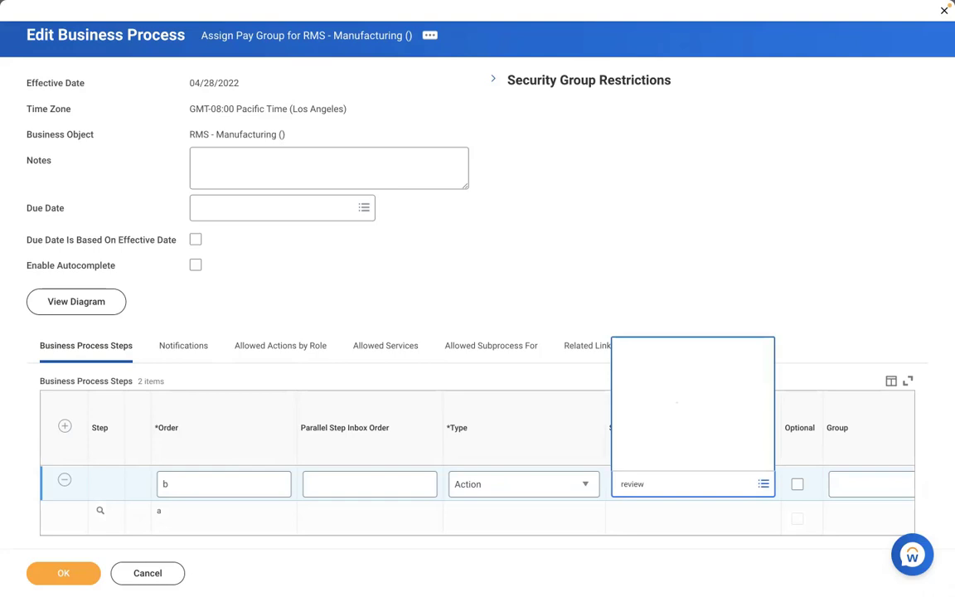
{"action": "left_click", "coordinate": [871, 485]}
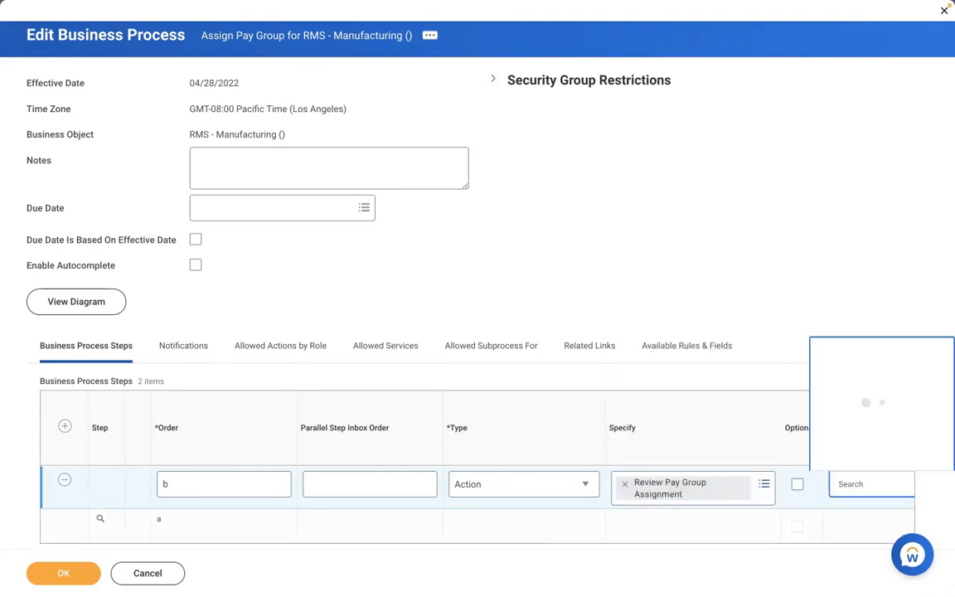
{"action": "type", "text": "payroll part"}
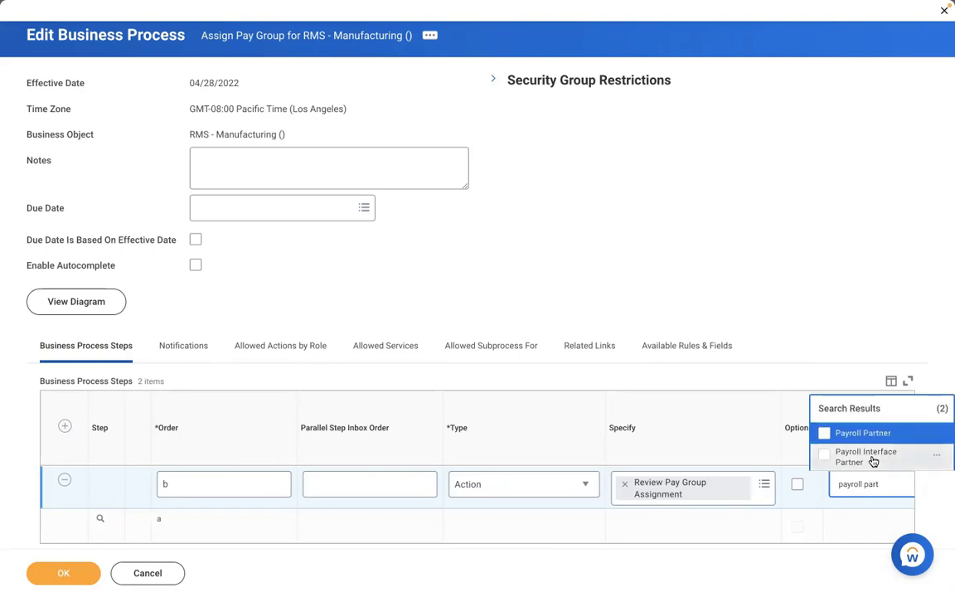
{"action": "left_click", "coordinate": [862, 432]}
{"action": "left_click", "coordinate": [67, 574]}
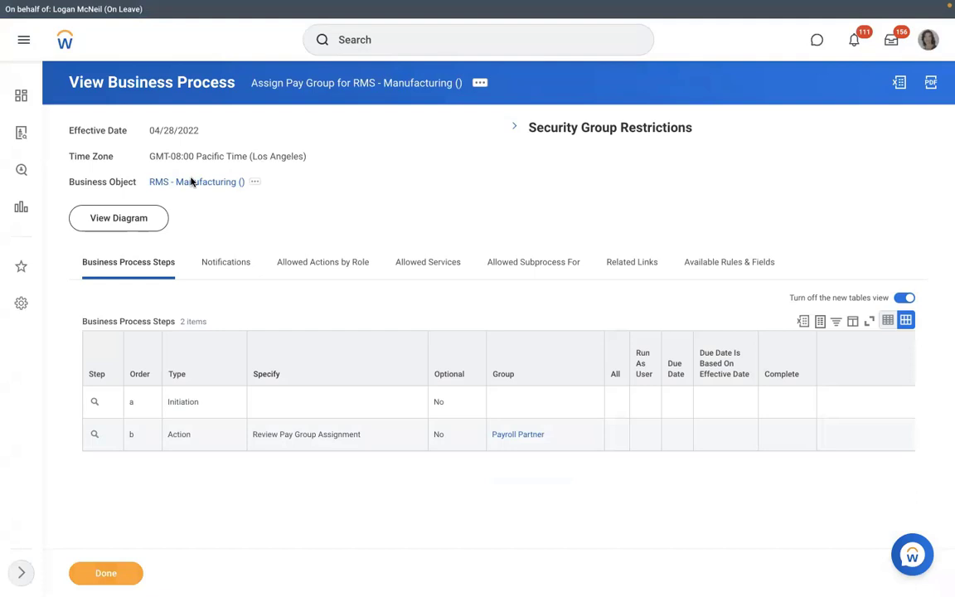
Step: Open RMS - Manufacturing and start Staffing > Create Position from its related actions
{"action": "left_click", "coordinate": [193, 182]}
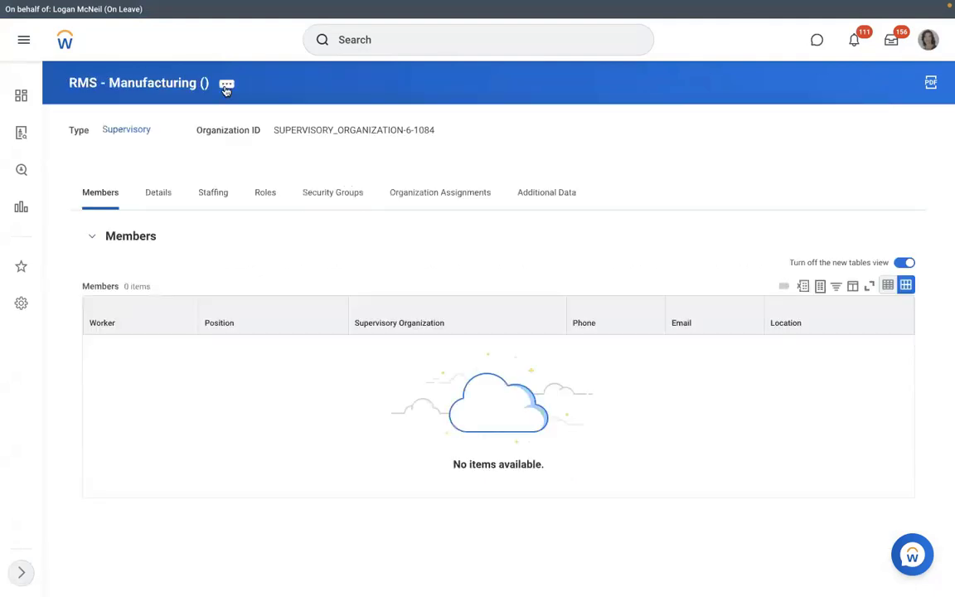
{"action": "left_click", "coordinate": [225, 86]}
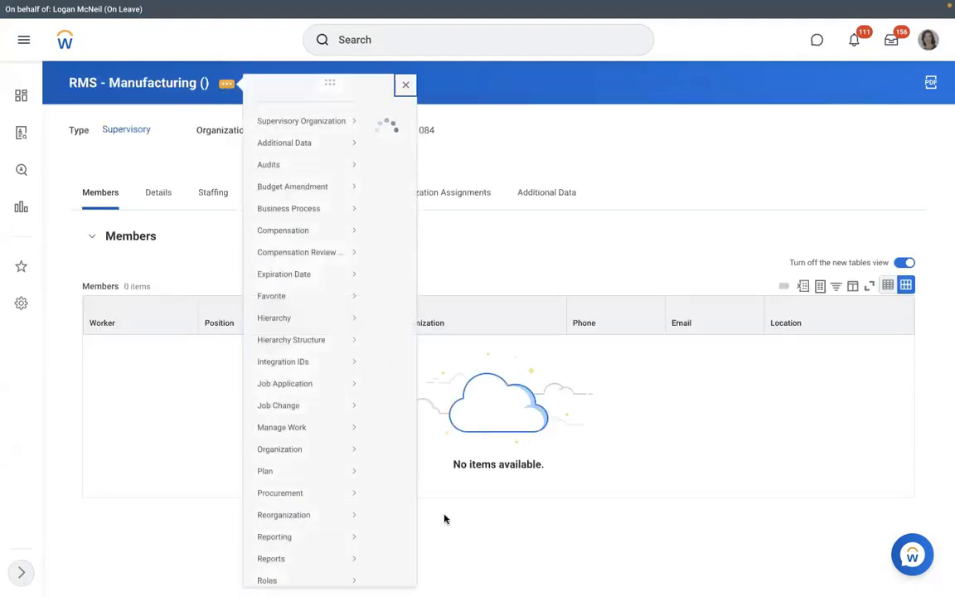
{"action": "scroll", "coordinate": [445, 516], "scroll_direction": "down", "scroll_amount": 1}
{"action": "scroll", "coordinate": [307, 448], "scroll_direction": "down", "scroll_amount": 2}
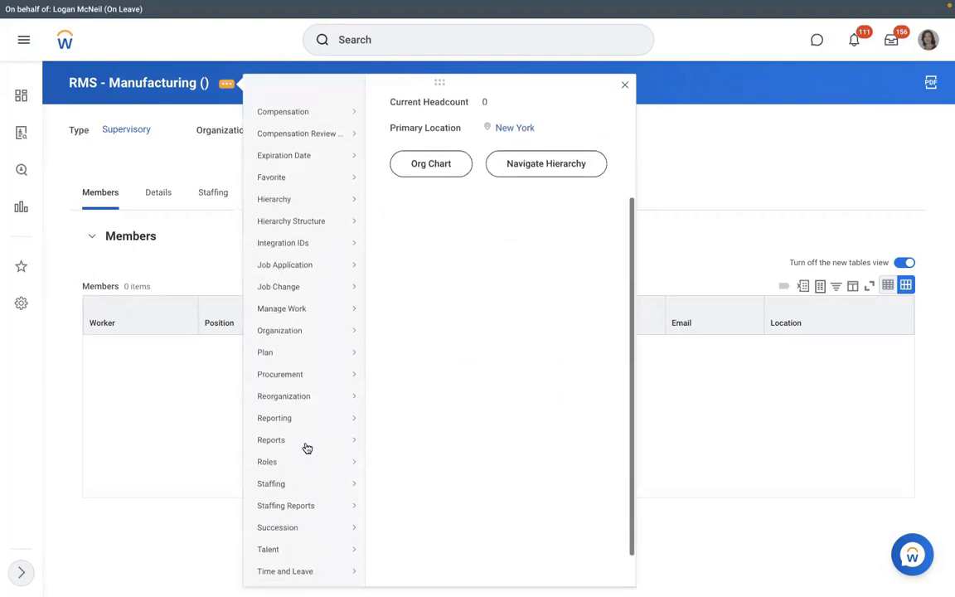
{"action": "scroll", "coordinate": [307, 448], "scroll_direction": "down", "scroll_amount": 1}
{"action": "mouse_move", "coordinate": [306, 448]}
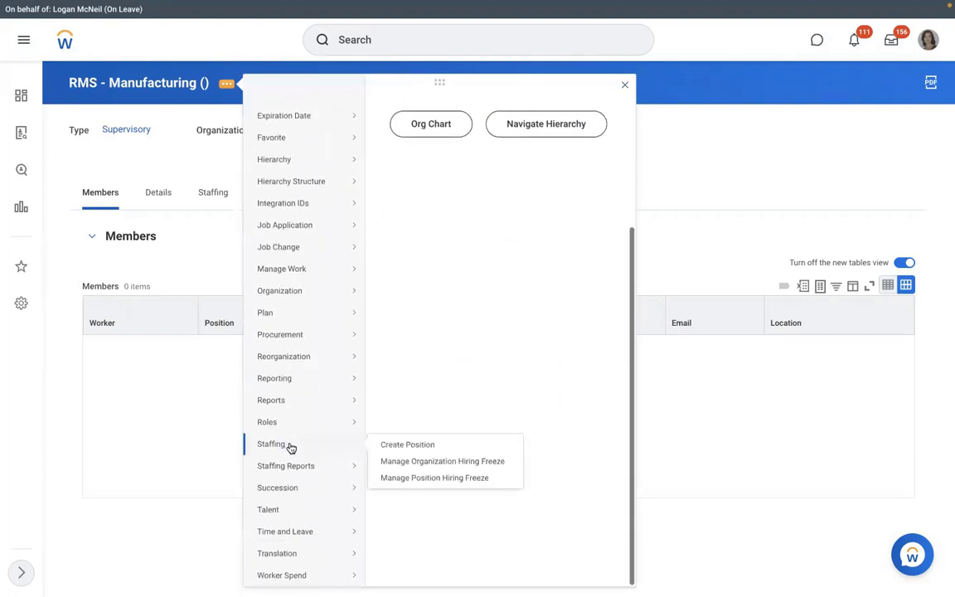
{"action": "left_click", "coordinate": [398, 447]}
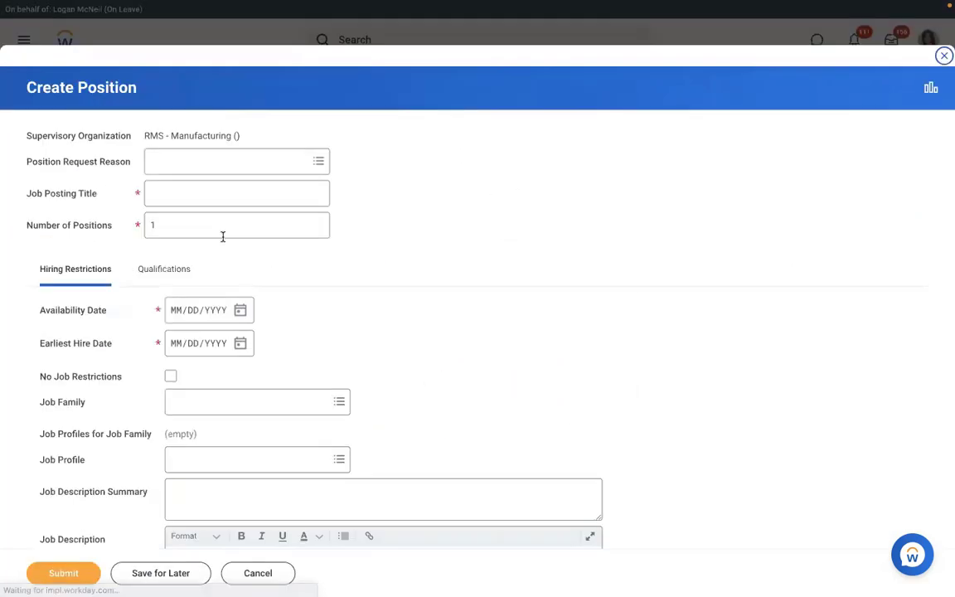
Step: Enter 3 positions, title Executive Manager IT, and availability and earliest hire dates 01/01/2022
{"action": "left_click_drag", "start_coordinate": [222, 235], "coordinate": [89, 225]}
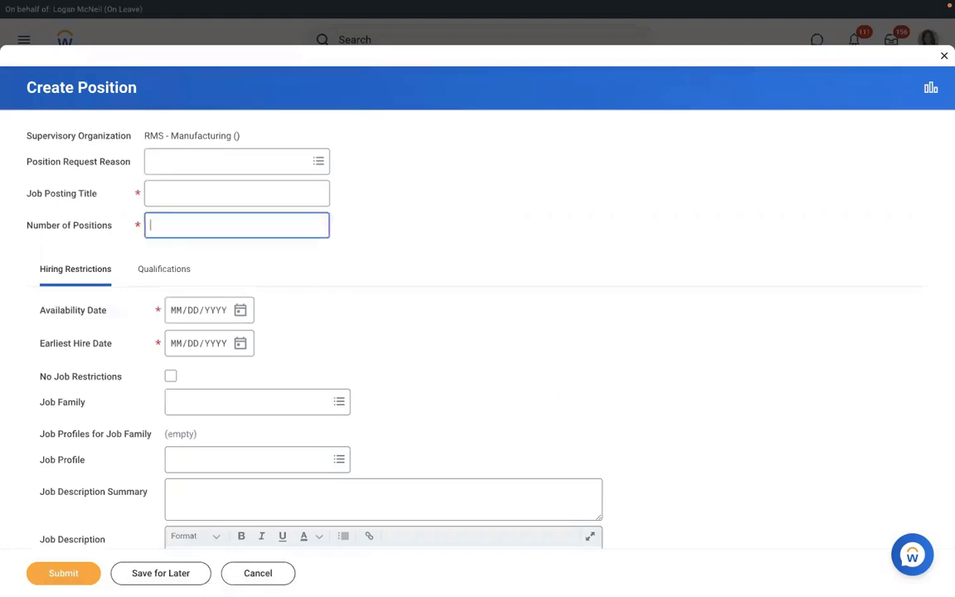
{"action": "type", "text": "3"}
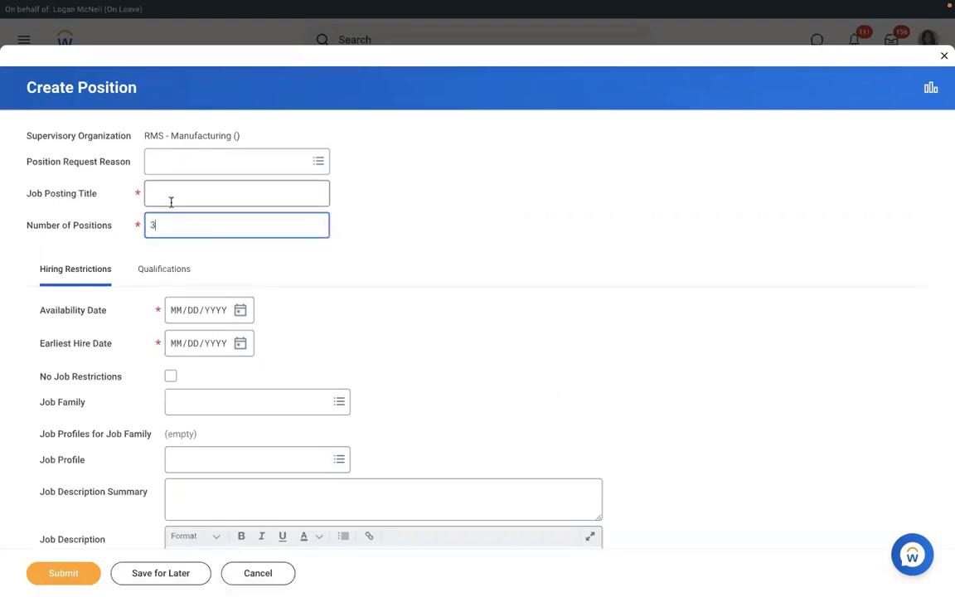
{"action": "left_click", "coordinate": [171, 201]}
{"action": "type", "text": "Ex"}
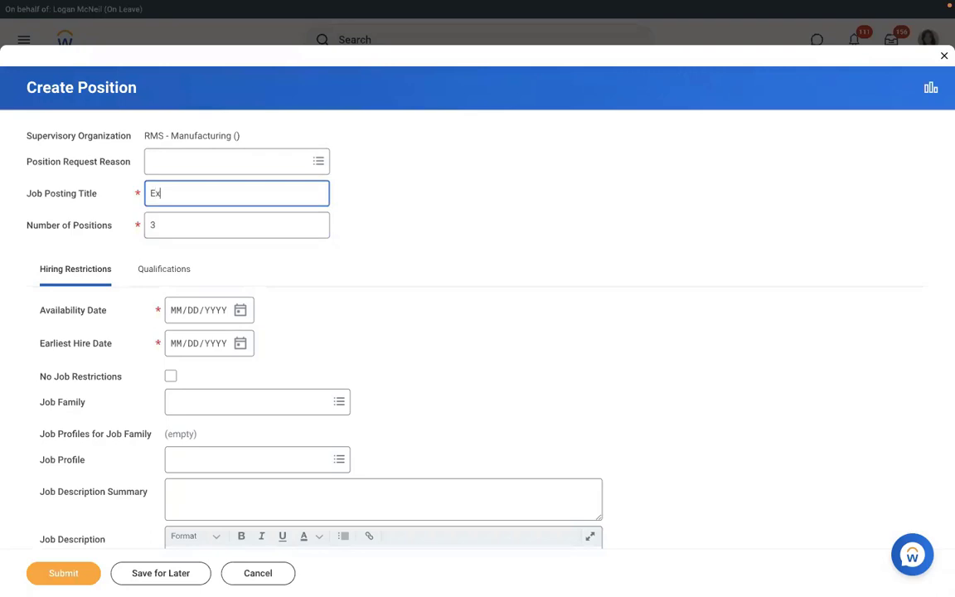
{"action": "type", "text": "ecutive Manager"}
{"action": "key", "text": "BackSpace"}
{"action": "key", "text": "BackSpace"}
{"action": "key", "text": "BackSpace"}
{"action": "key", "text": "BackSpace"}
{"action": "key", "text": "BackSpace"}
{"action": "type", "text": "Executive Manager IT"}
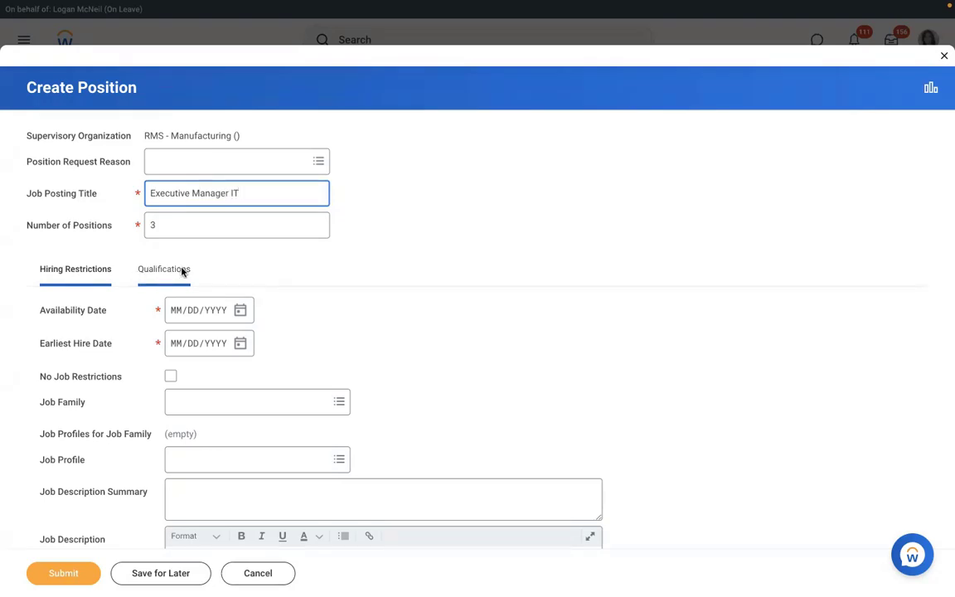
{"action": "left_click", "coordinate": [176, 315]}
{"action": "type", "text": "01/"}
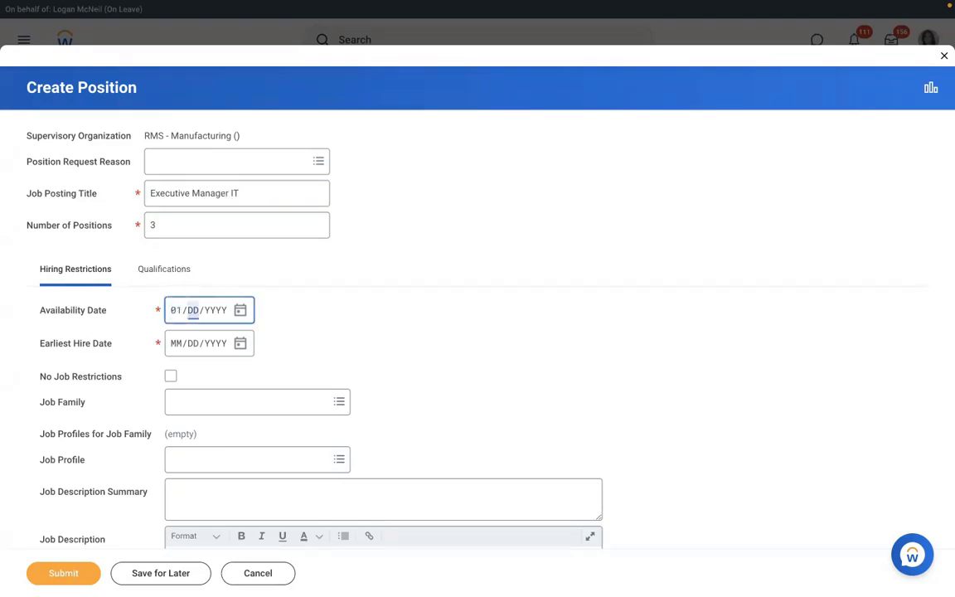
{"action": "type", "text": "01/2022"}
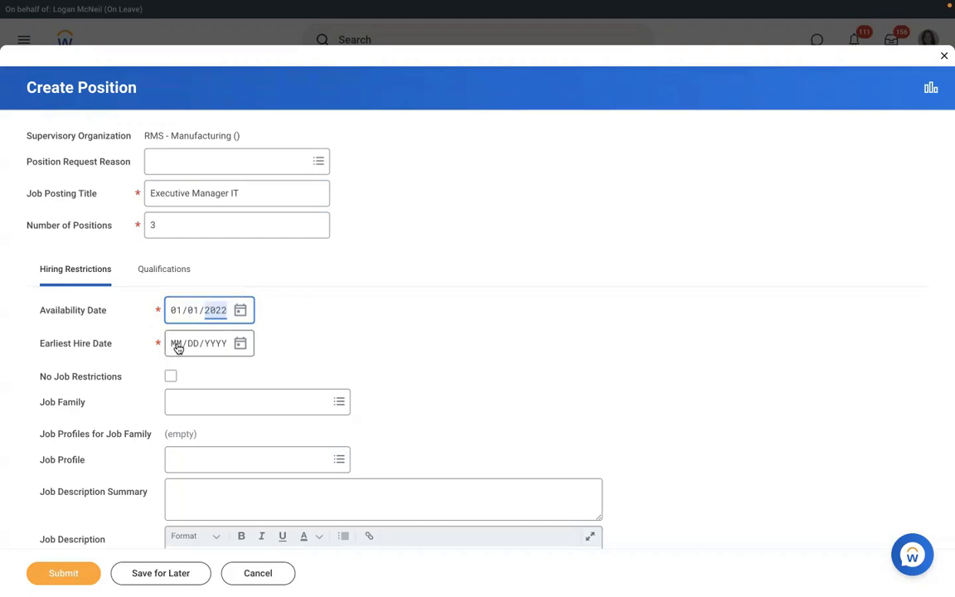
{"action": "left_click", "coordinate": [177, 348]}
{"action": "type", "text": "01012022"}
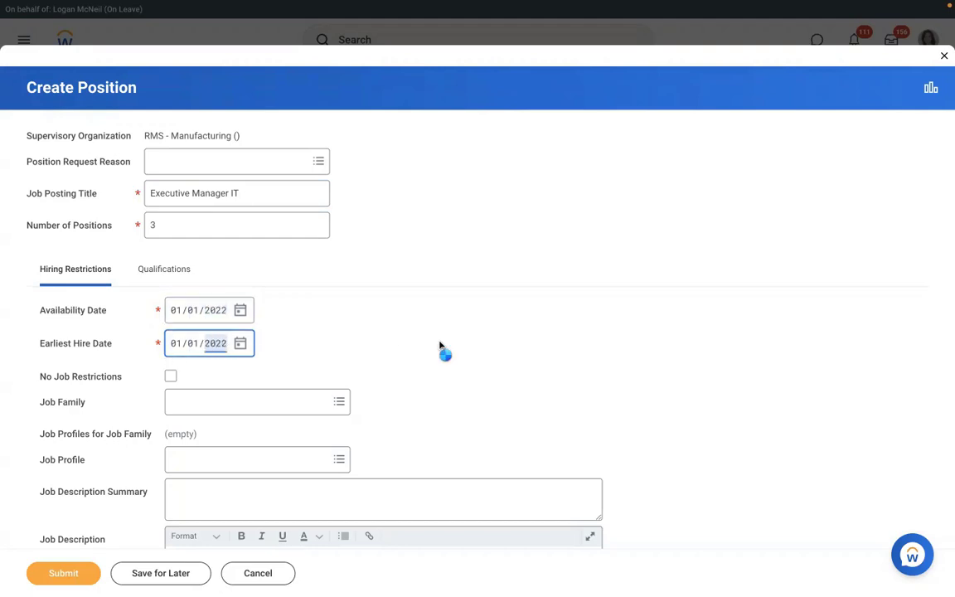
{"action": "scroll", "coordinate": [440, 347], "scroll_direction": "down", "scroll_amount": 2}
{"action": "scroll", "coordinate": [439, 347], "scroll_direction": "down", "scroll_amount": 6}
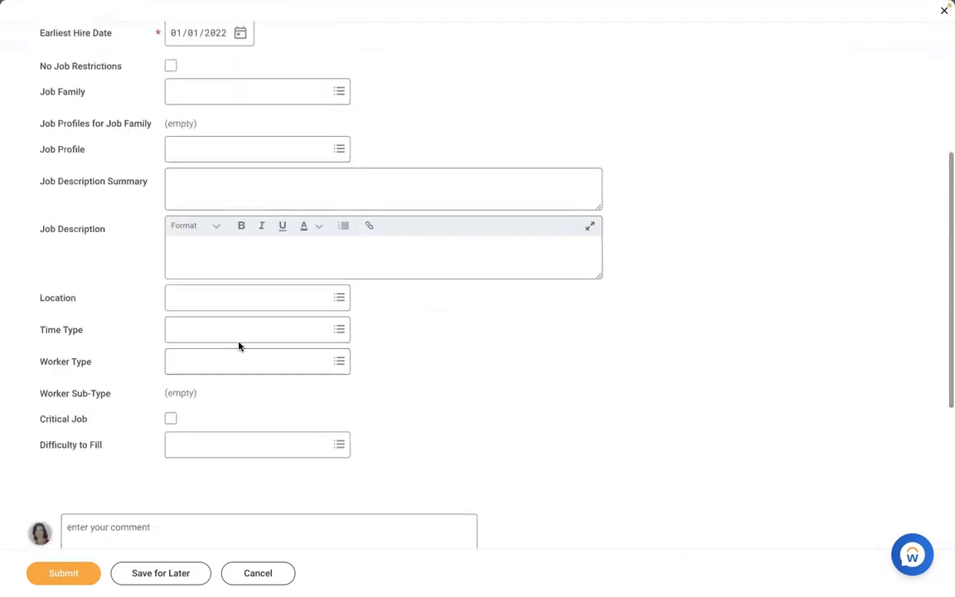
Step: Restrict the position to location New York, Full time, worker type Employee, sub-type Regular
{"action": "left_click", "coordinate": [217, 298]}
{"action": "type", "text": "new"}
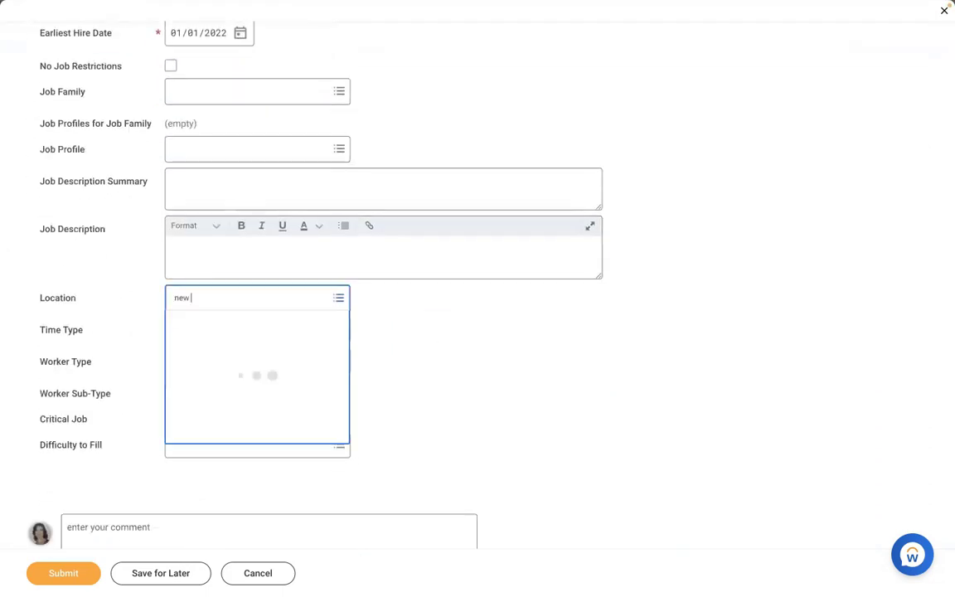
{"action": "type", "text": " york"}
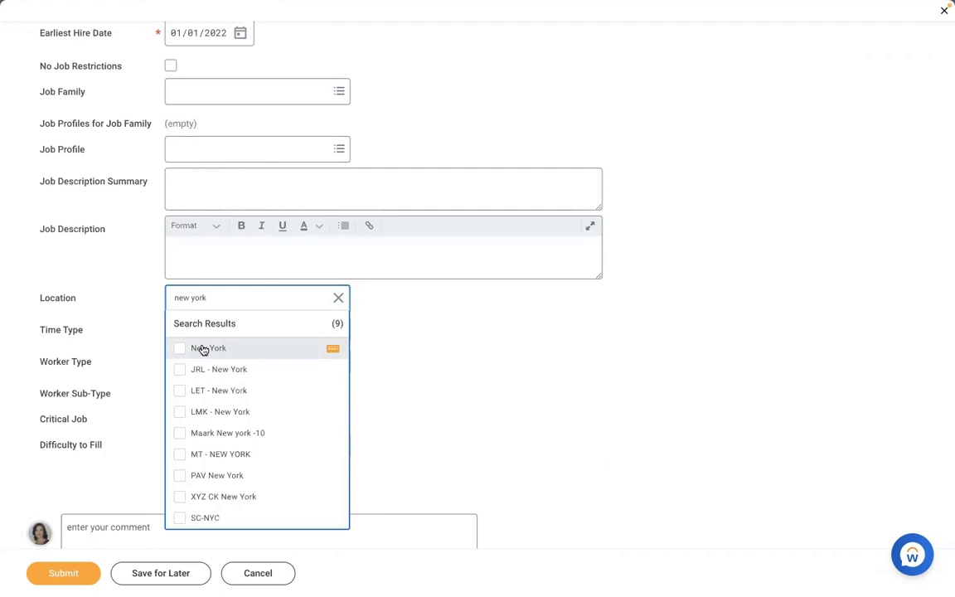
{"action": "left_click", "coordinate": [200, 323]}
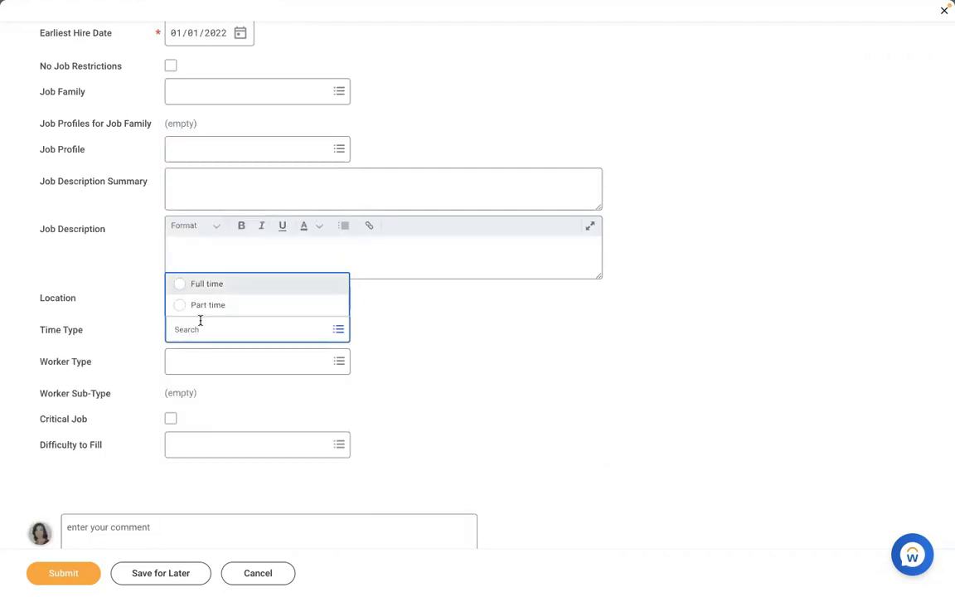
{"action": "key", "text": "Tab"}
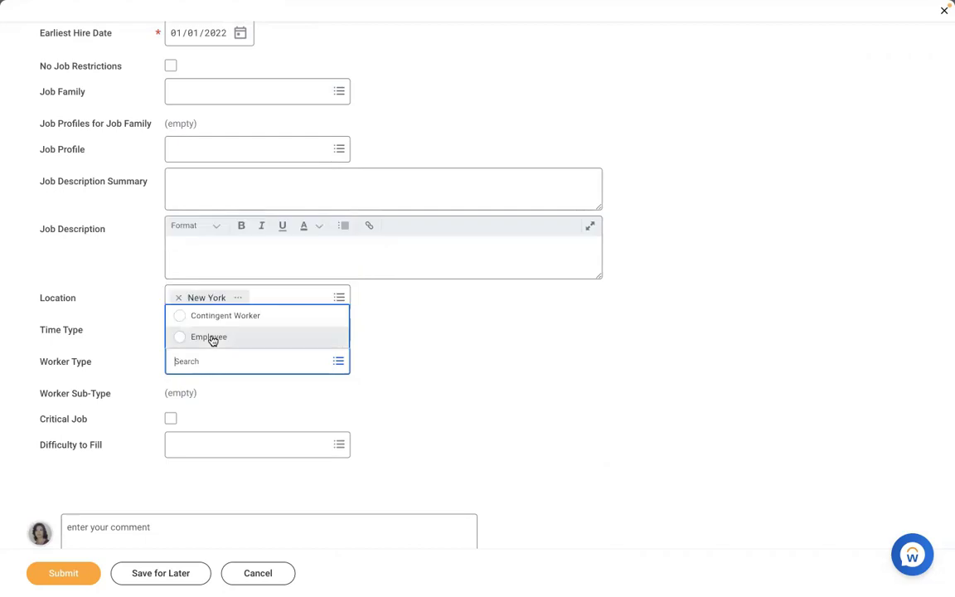
{"action": "left_click", "coordinate": [212, 338]}
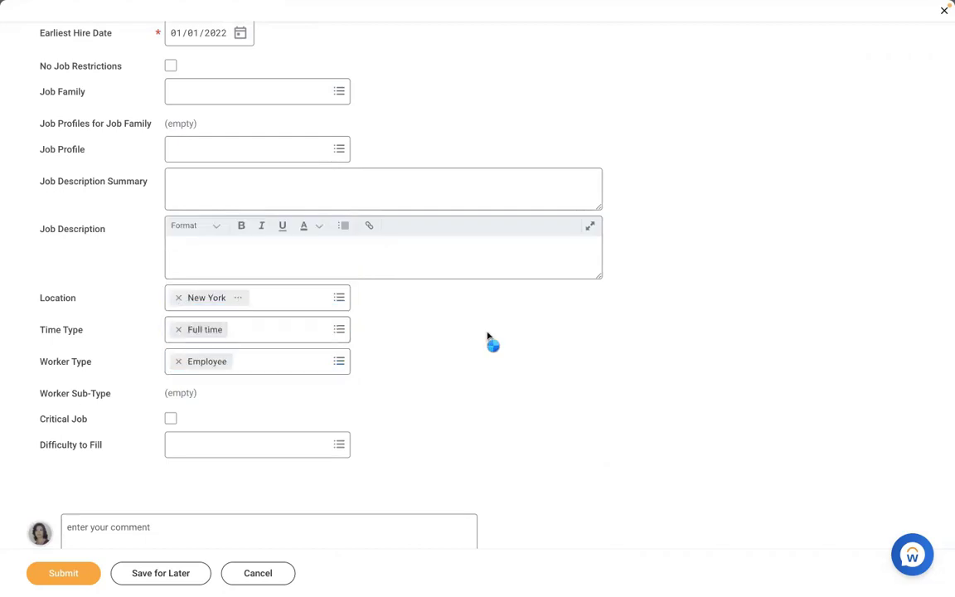
{"action": "left_click", "coordinate": [249, 400]}
{"action": "type", "text": "reg"}
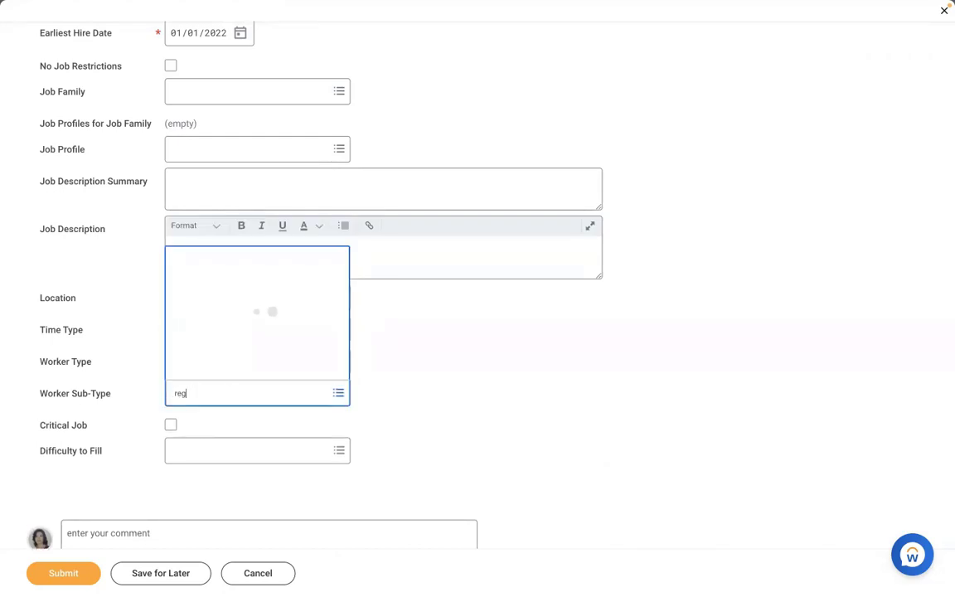
{"action": "key", "text": "Return"}
{"action": "left_click", "coordinate": [400, 362]}
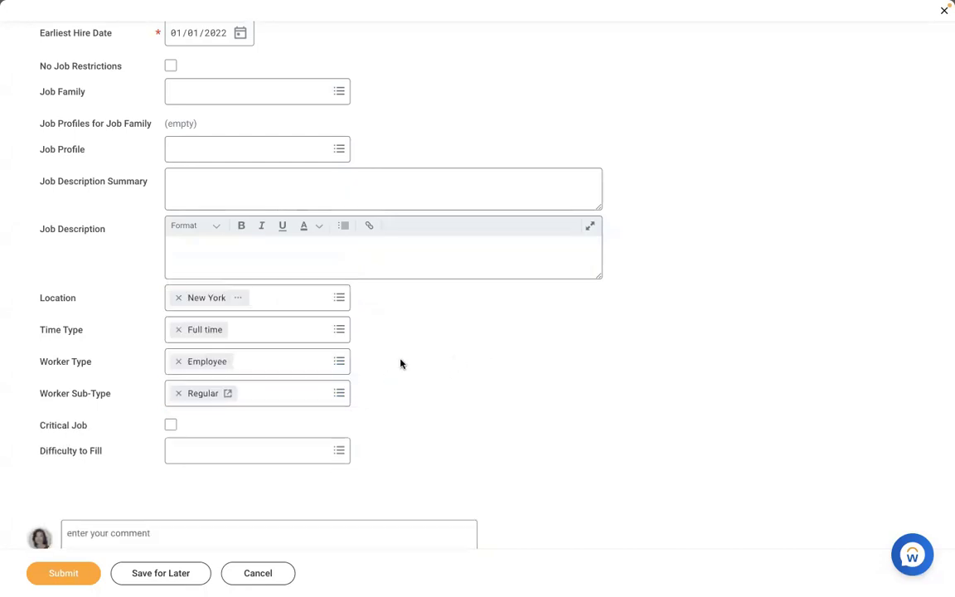
Step: Set the position's job profile to AMD - Manager HR
{"action": "left_click", "coordinate": [250, 145]}
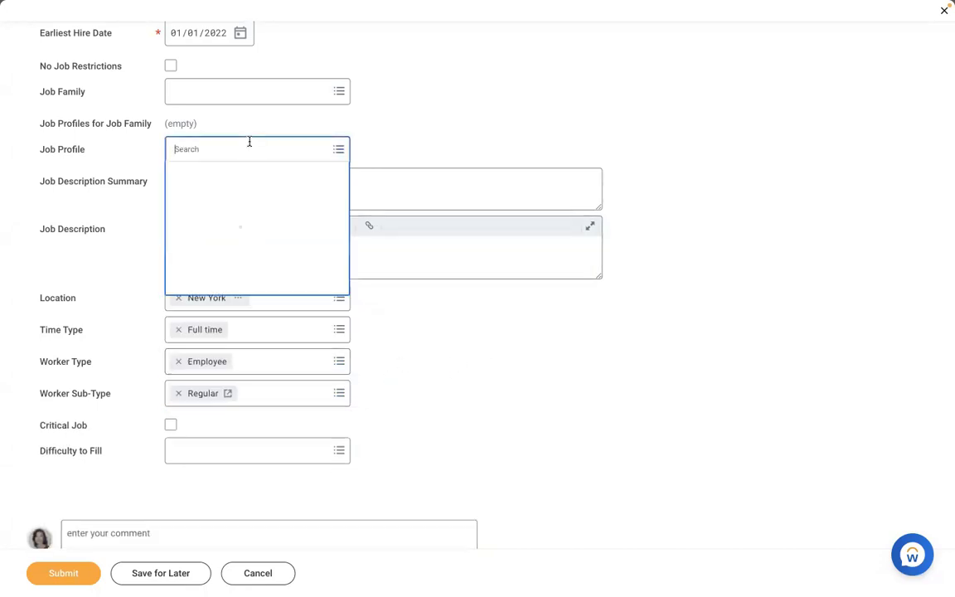
{"action": "type", "text": "amd"}
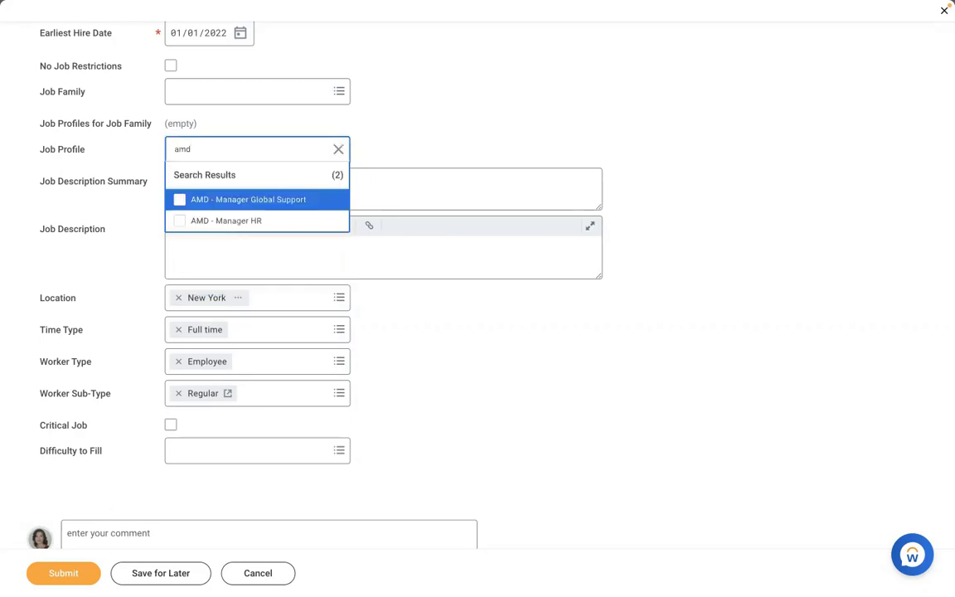
{"action": "left_click", "coordinate": [228, 219]}
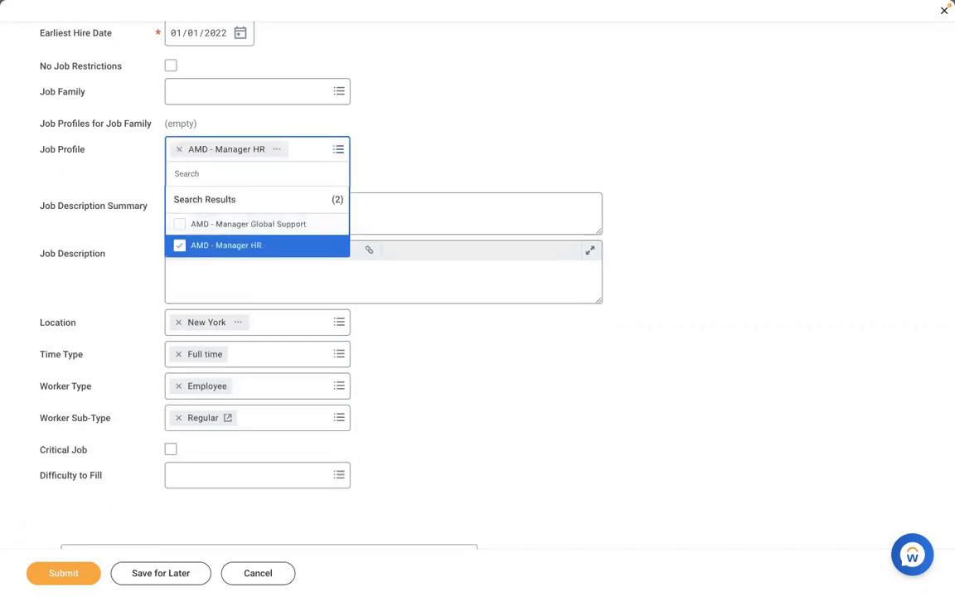
{"action": "left_click", "coordinate": [42, 520]}
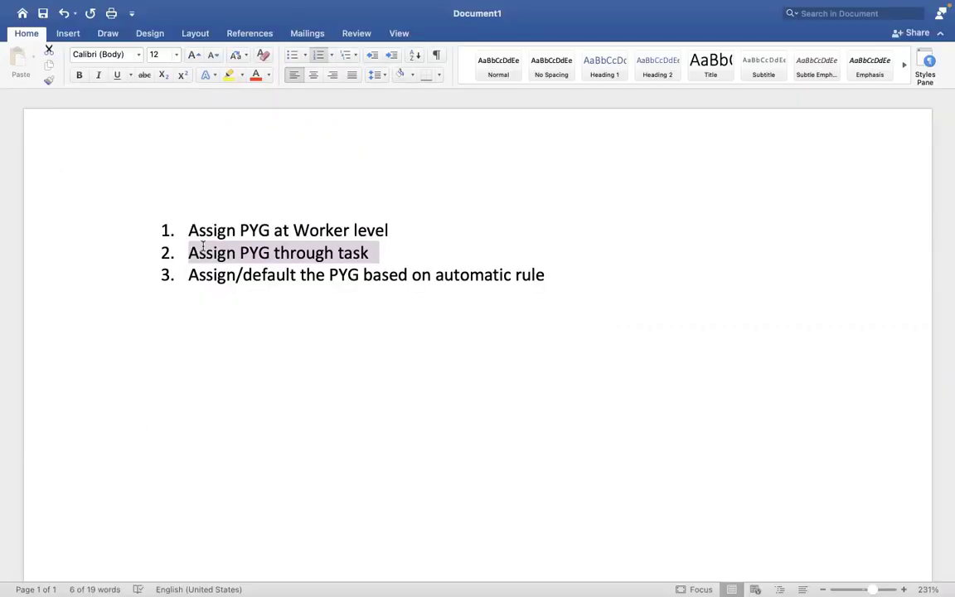
Step: Highlight the third note on defaulting the PYG by automatic rule, then return to Workday
{"action": "left_click", "coordinate": [545, 275]}
{"action": "left_click_drag", "start_coordinate": [544, 274], "coordinate": [199, 279]}
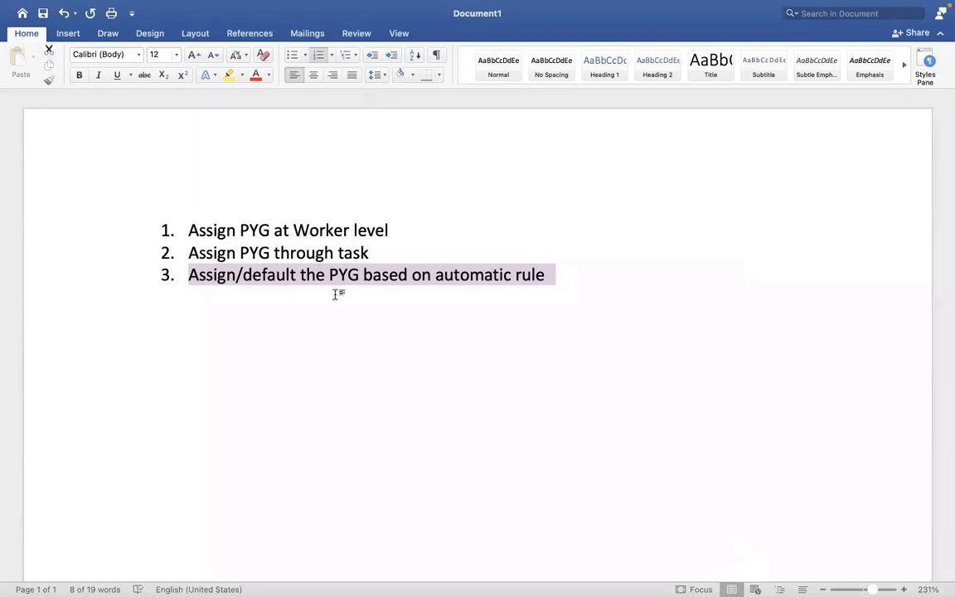
{"action": "key", "text": "ctrl+Right"}
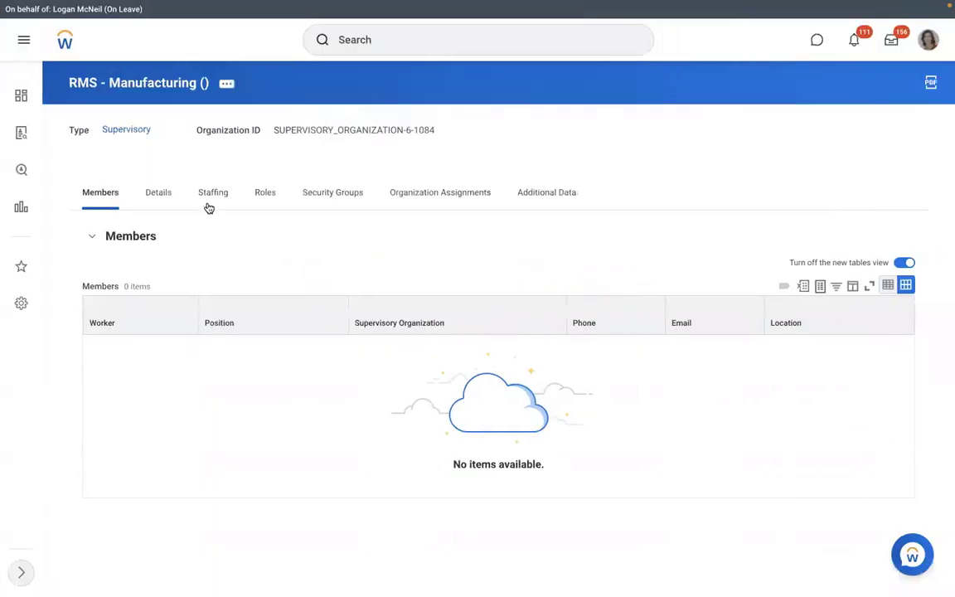
Step: Review the three Executive Manager IT staffing positions and search for 'view pay group'
{"action": "left_click", "coordinate": [209, 206]}
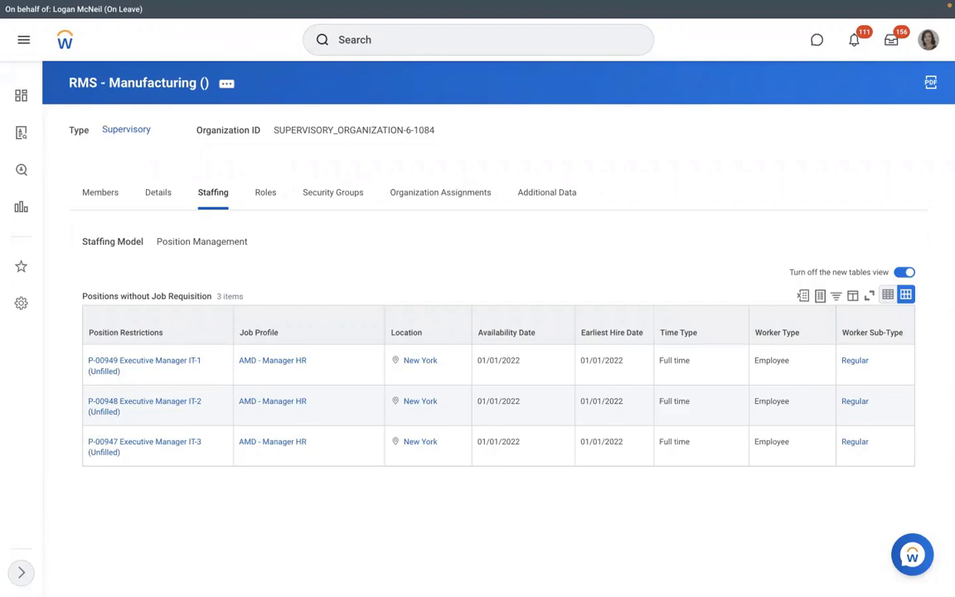
{"action": "left_click", "coordinate": [377, 42]}
{"action": "type", "text": "view pay group"}
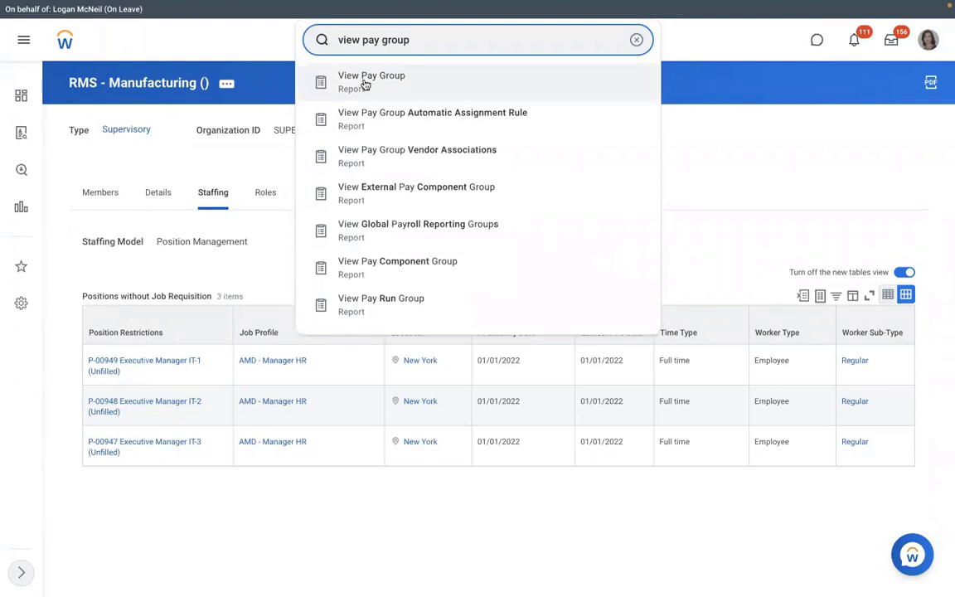
Step: Run View Pay Group for RBS - Monthly PYG and show its members and assignment rules
{"action": "left_click", "coordinate": [364, 81]}
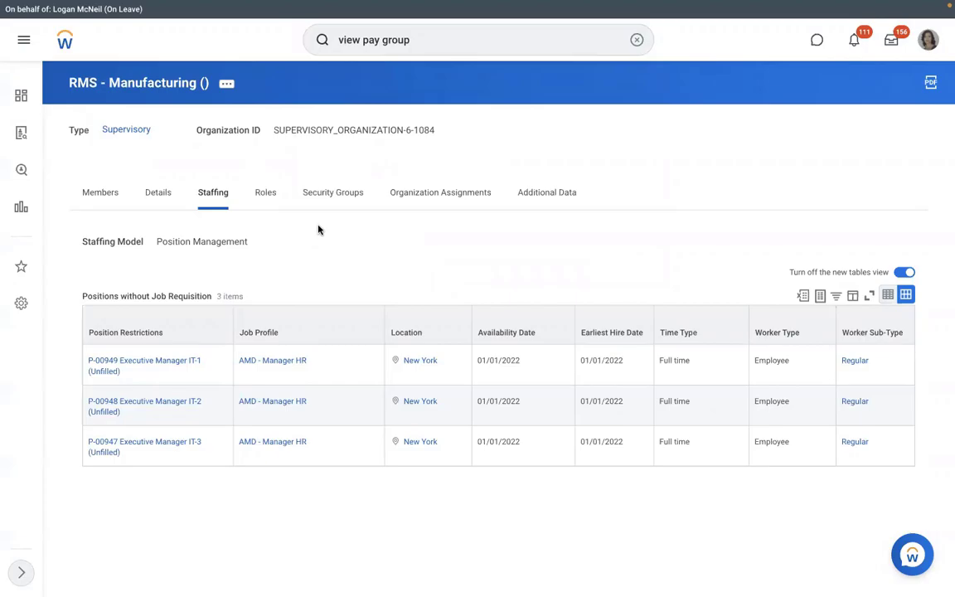
{"action": "type", "text": "dmd"}
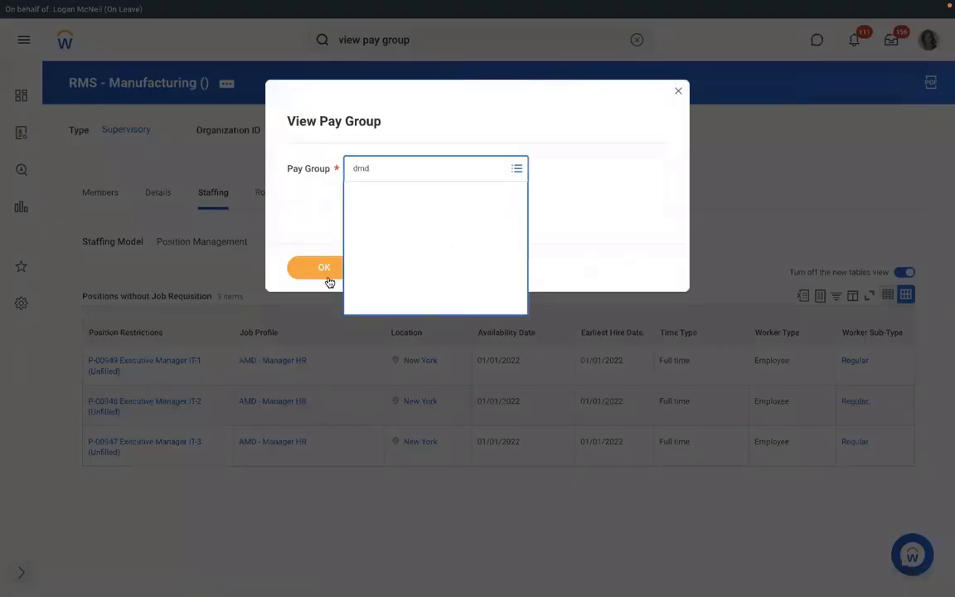
{"action": "left_click", "coordinate": [323, 279]}
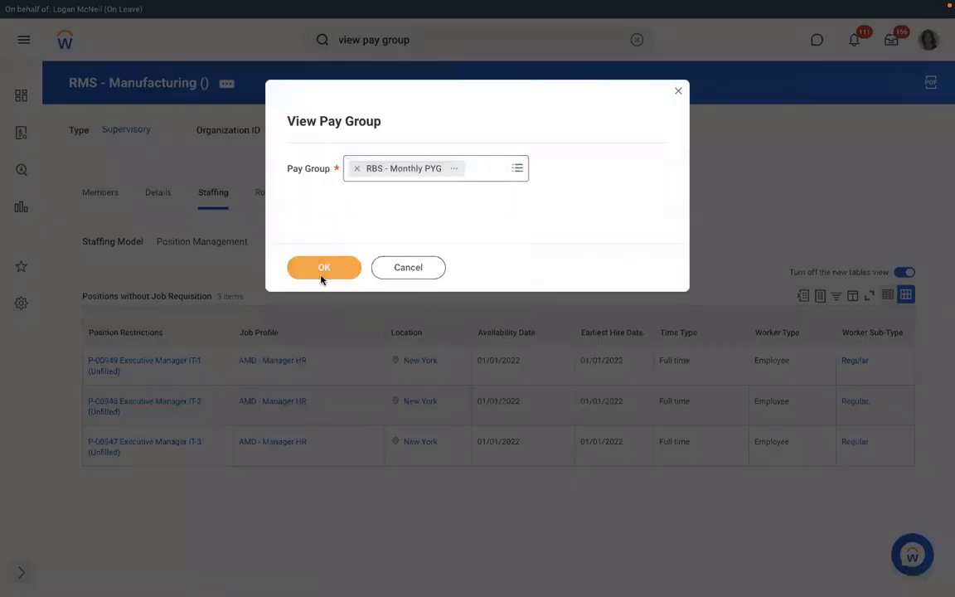
{"action": "left_click", "coordinate": [322, 277]}
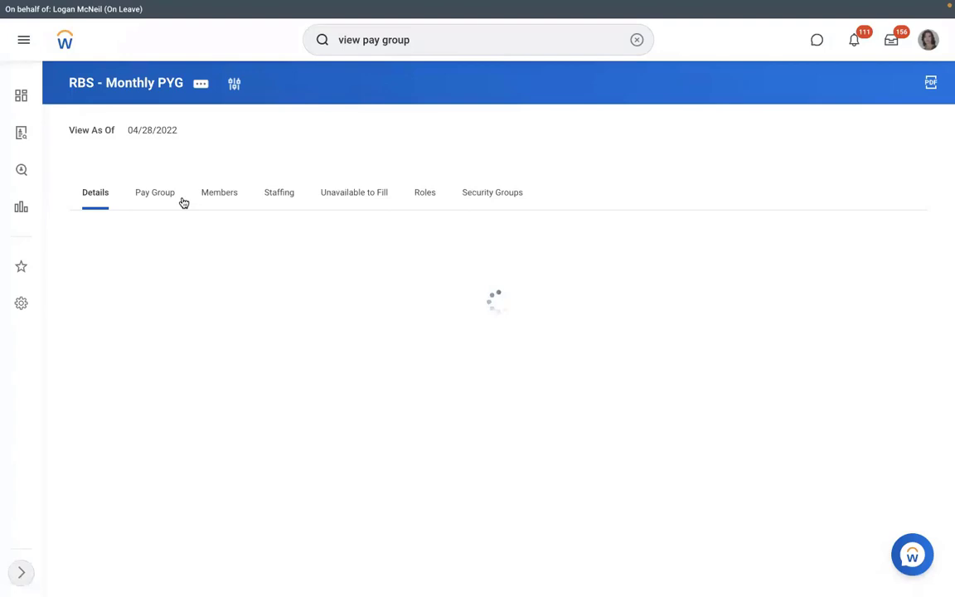
{"action": "left_click", "coordinate": [219, 193]}
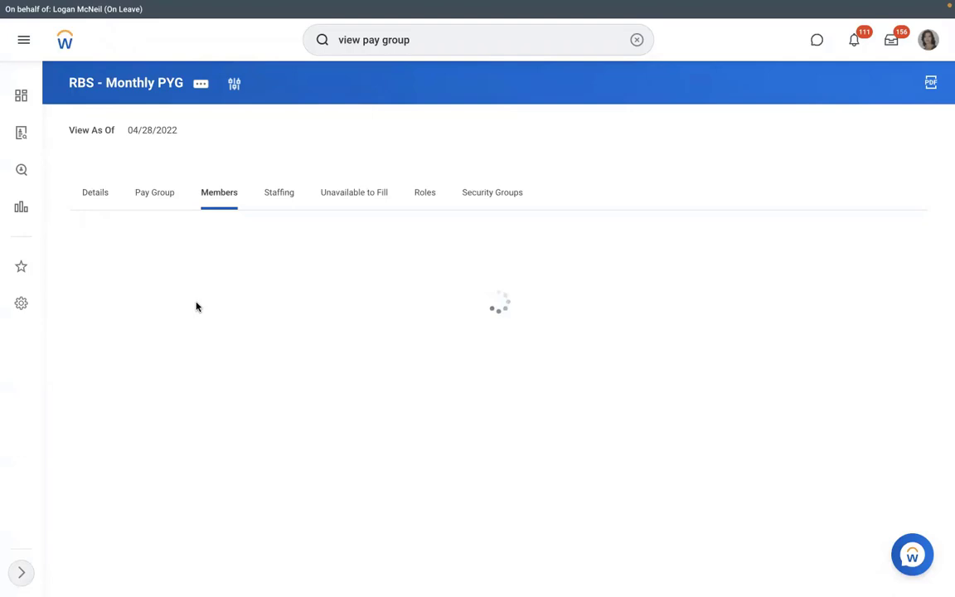
{"action": "left_click", "coordinate": [153, 197]}
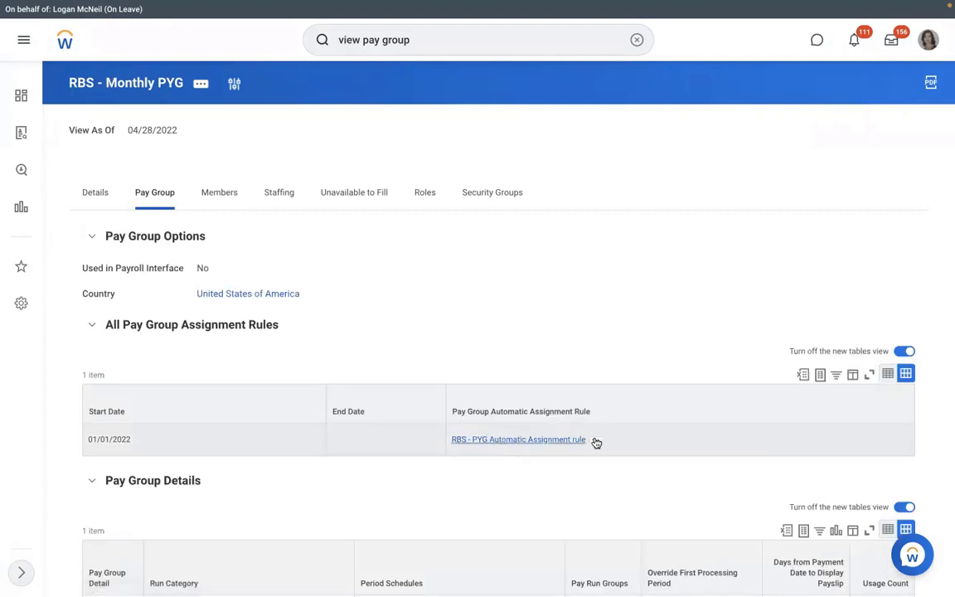
Step: Inspect the RBS - PYG Automatic Assignment rule's conditions, then close the details panel
{"action": "left_click", "coordinate": [596, 442]}
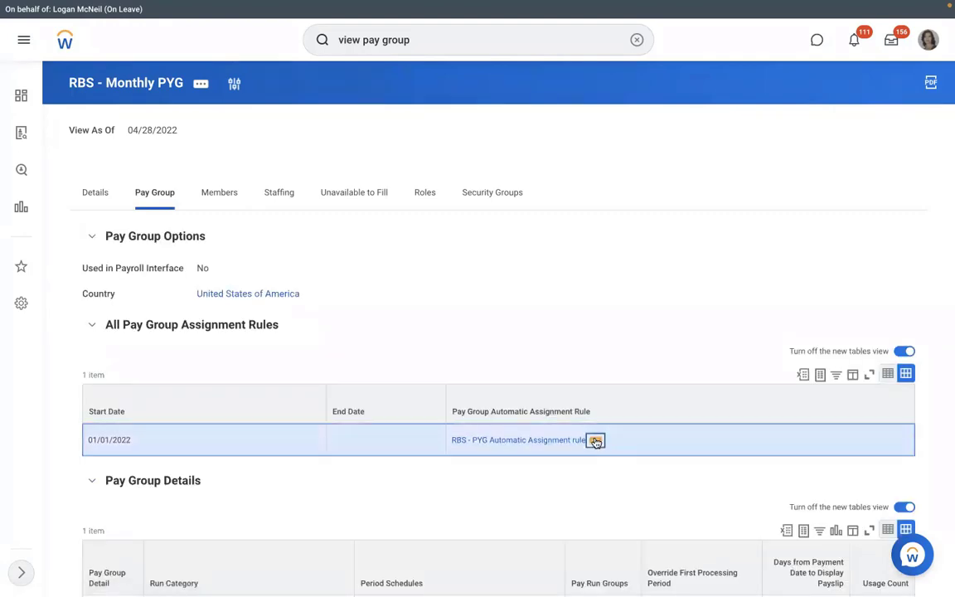
{"action": "left_click", "coordinate": [596, 442]}
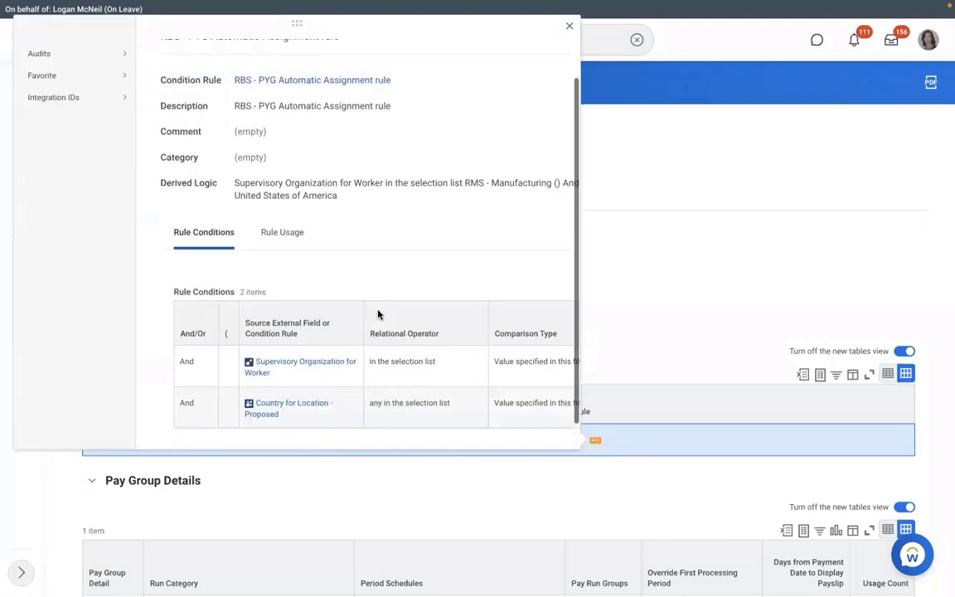
{"action": "scroll", "coordinate": [379, 314], "scroll_direction": "down", "scroll_amount": 1}
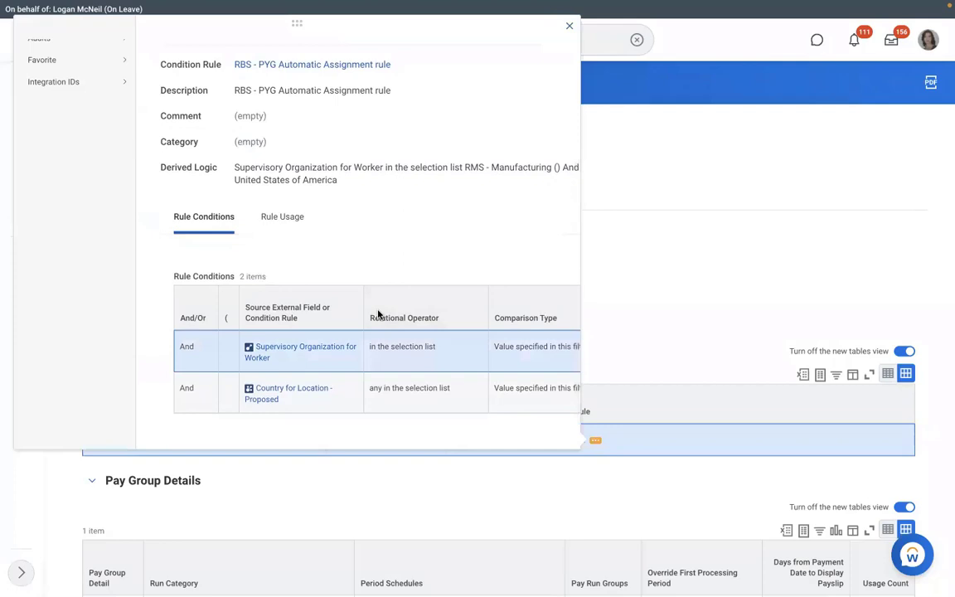
{"action": "scroll", "coordinate": [378, 314], "scroll_direction": "right", "scroll_amount": 3}
{"action": "left_click", "coordinate": [614, 281]}
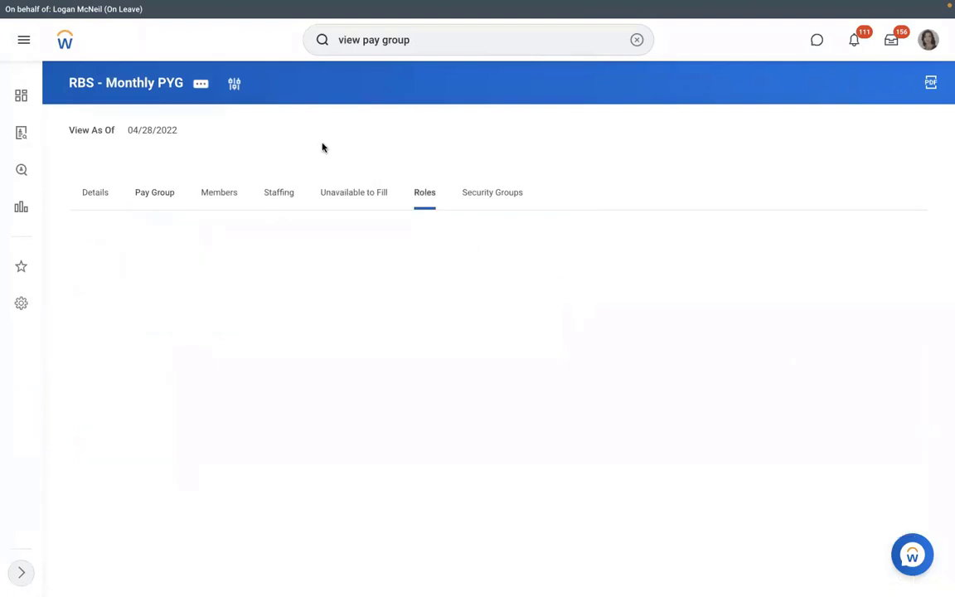
Step: Open Assign Roles for RBS - Monthly PYG with effective date 01/01/2022
{"action": "left_click", "coordinate": [201, 84]}
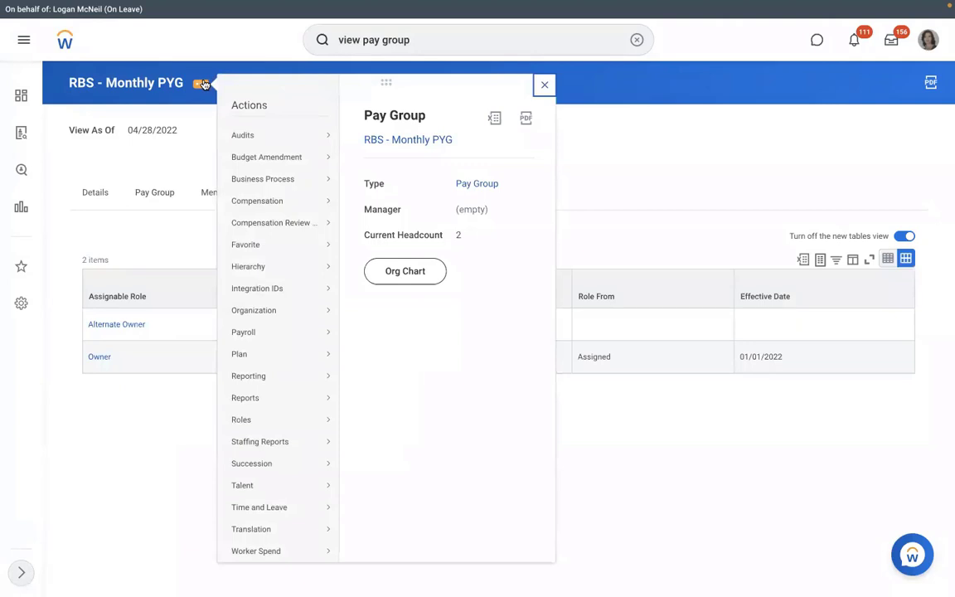
{"action": "left_click", "coordinate": [197, 150]}
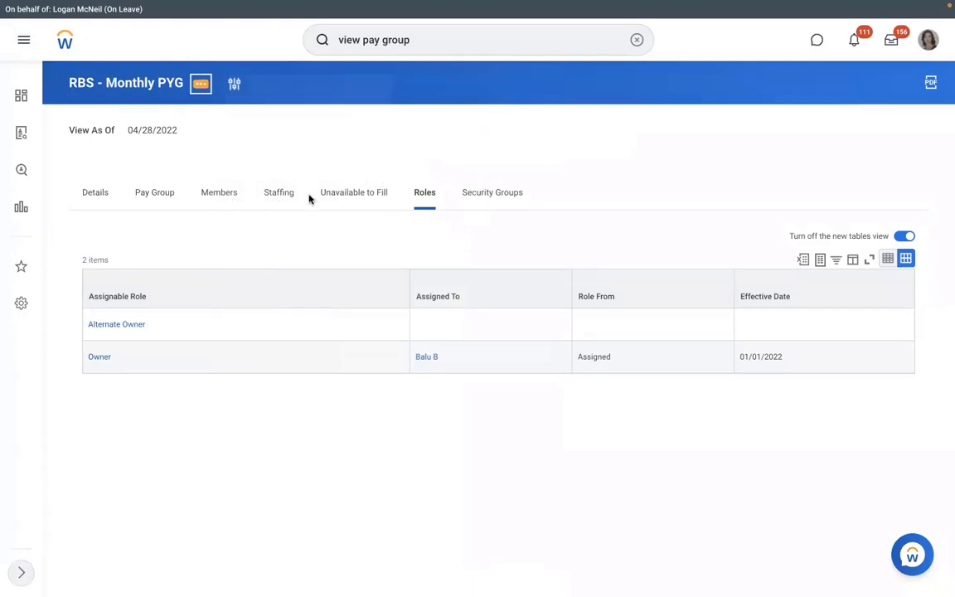
{"action": "left_click", "coordinate": [200, 84]}
{"action": "mouse_move", "coordinate": [241, 419]}
{"action": "left_click", "coordinate": [388, 419]}
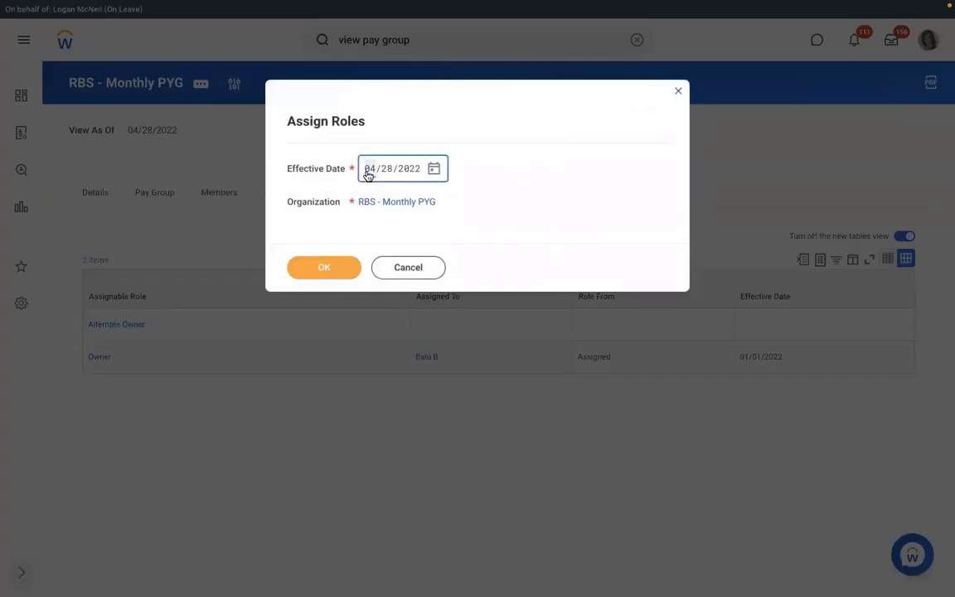
{"action": "type", "text": "01/01/2"}
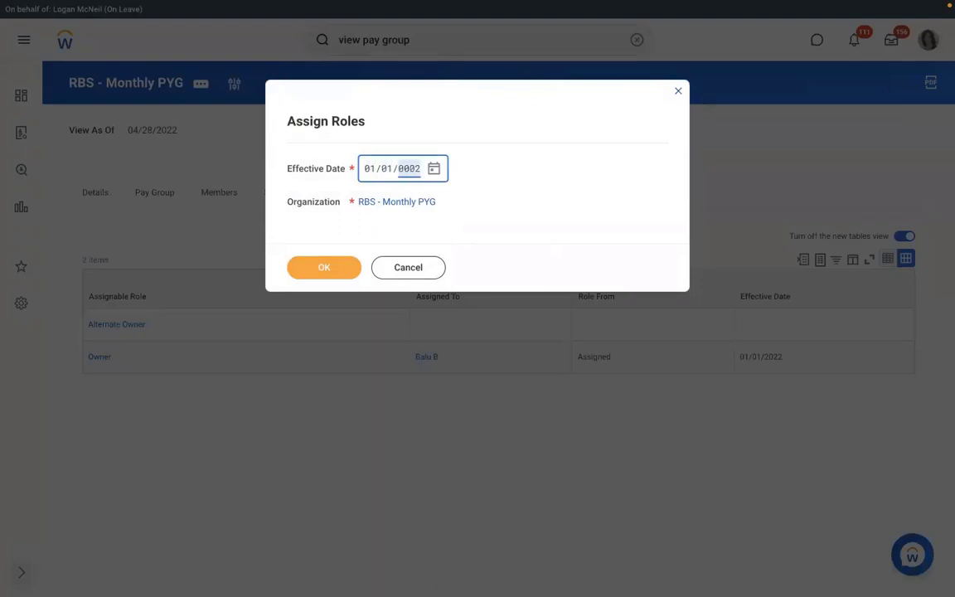
{"action": "type", "text": "022"}
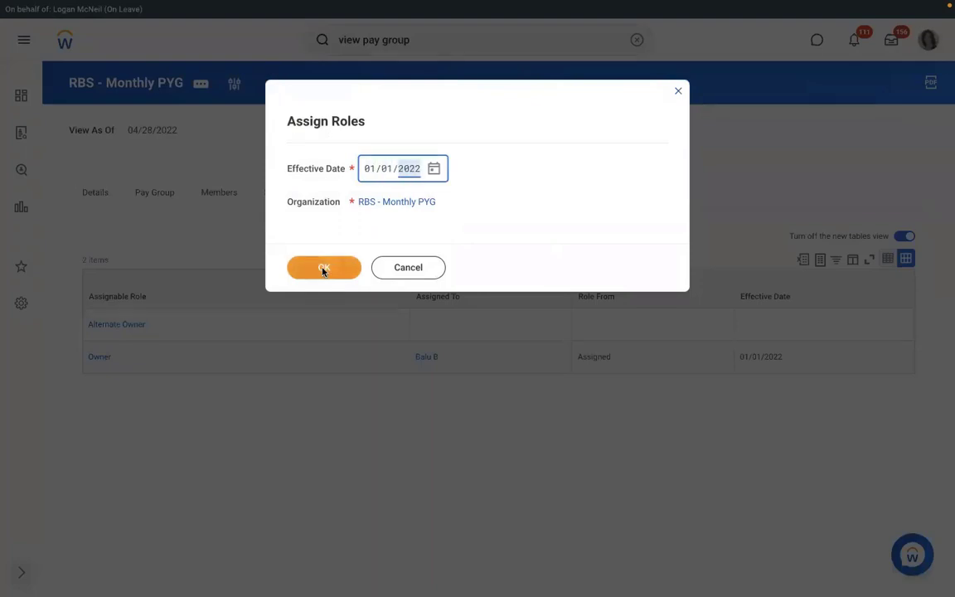
{"action": "left_click", "coordinate": [323, 269]}
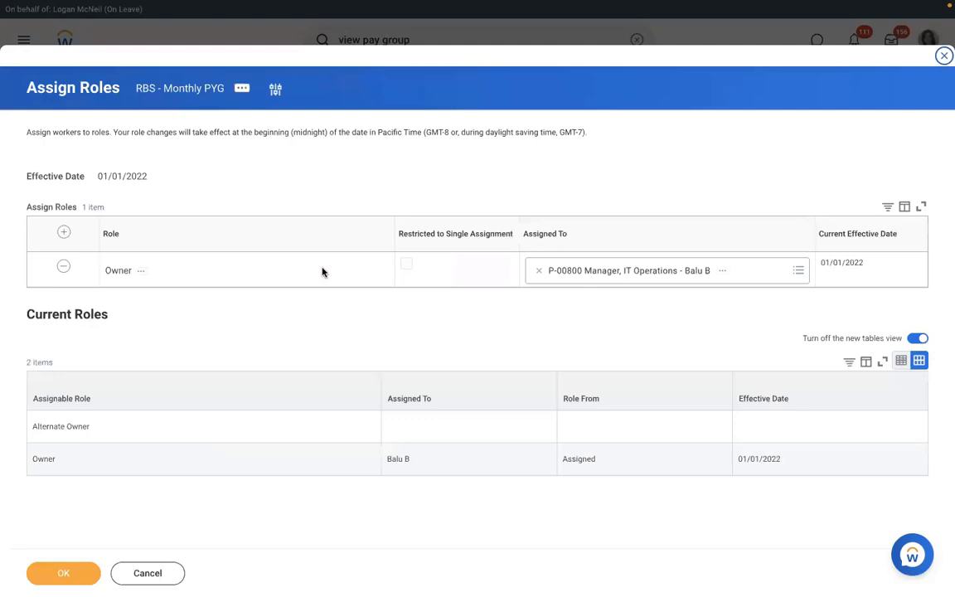
Step: Add a Payroll Partner role assigned to the HR vice president and save the assignments
{"action": "left_click", "coordinate": [64, 234]}
{"action": "left_click", "coordinate": [175, 270]}
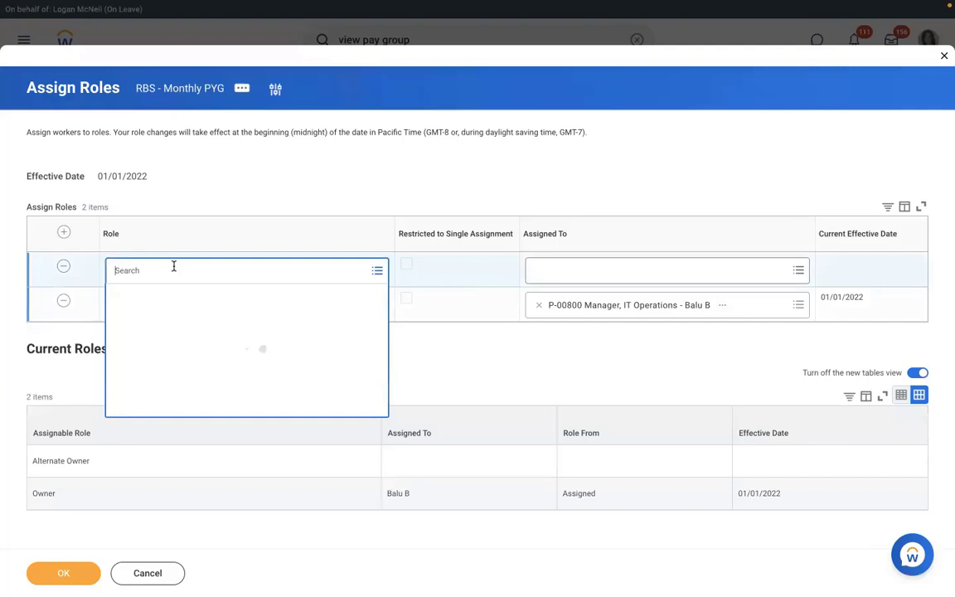
{"action": "type", "text": "p"}
{"action": "type", "text": "ayroll part"}
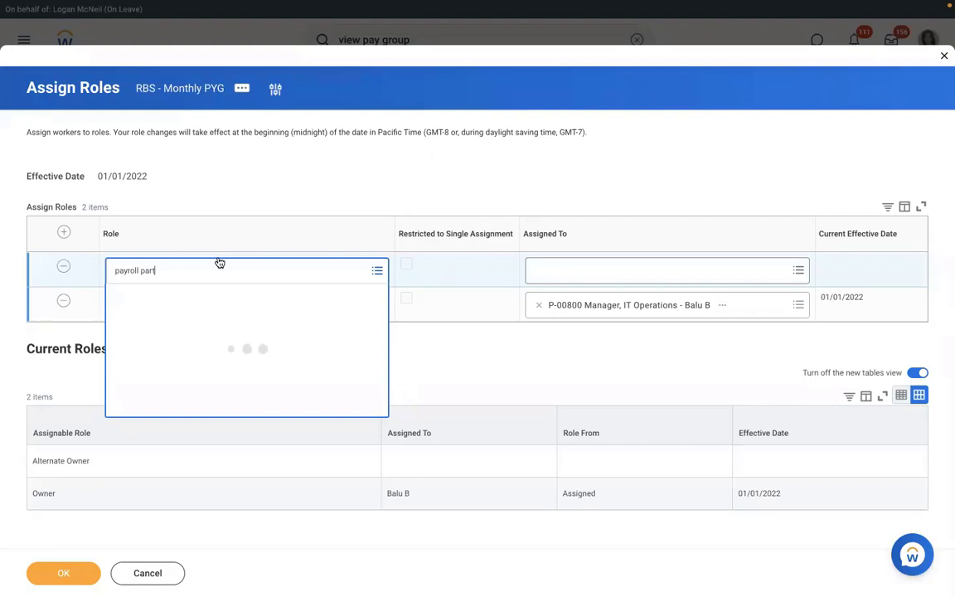
{"action": "key", "text": "Return"}
{"action": "left_click", "coordinate": [658, 270]}
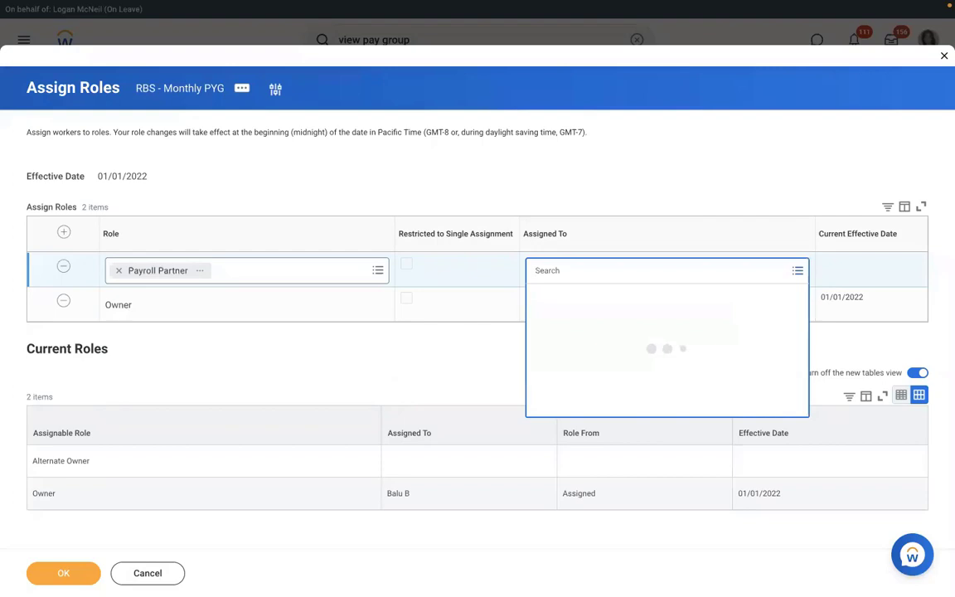
{"action": "type", "text": "logan mc"}
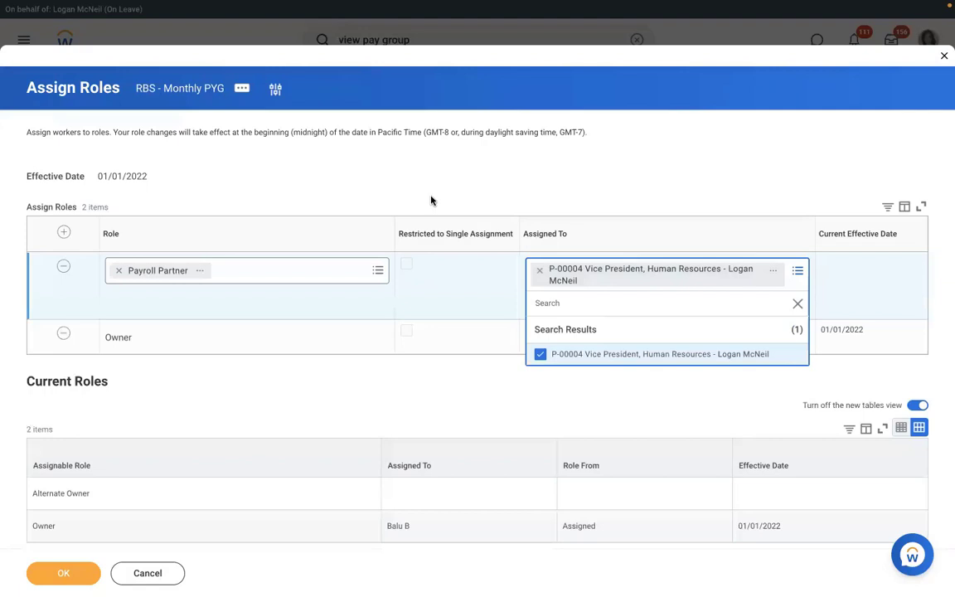
{"action": "left_click", "coordinate": [430, 201]}
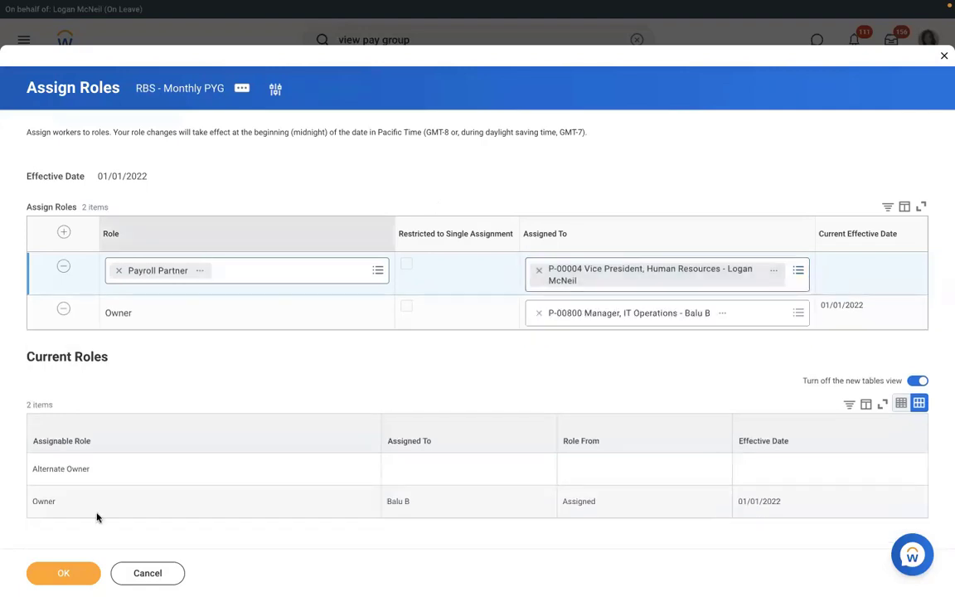
{"action": "left_click", "coordinate": [74, 575]}
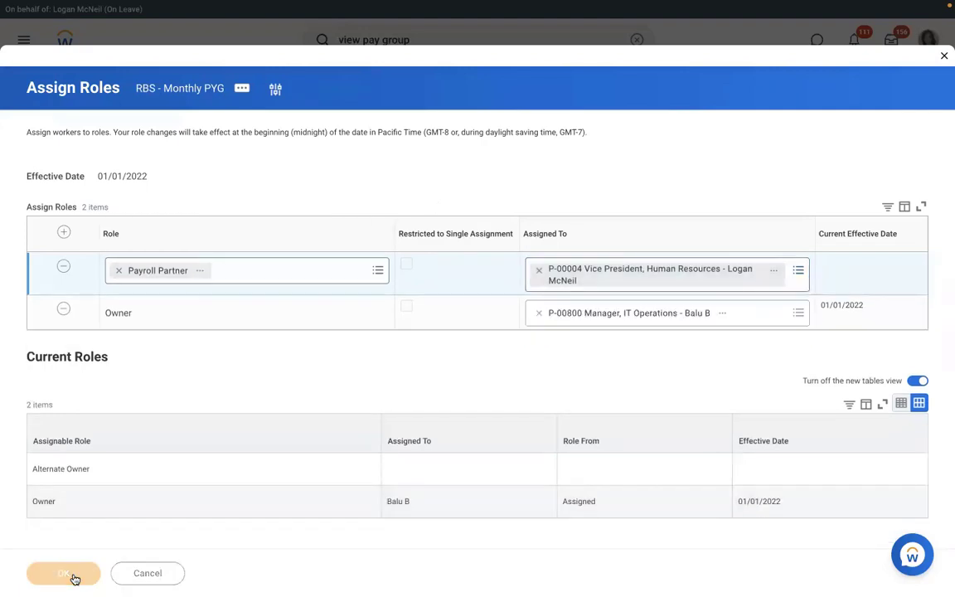
{"action": "left_click", "coordinate": [205, 84]}
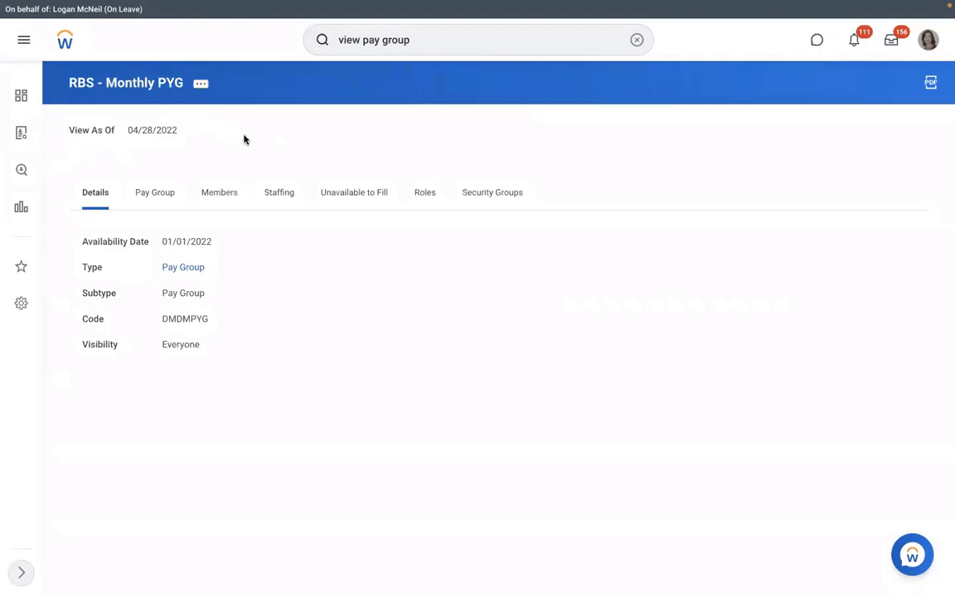
Step: Check the Payroll Partner's assignee under Roles, then view Members and the assignment rules
{"action": "left_click", "coordinate": [425, 194]}
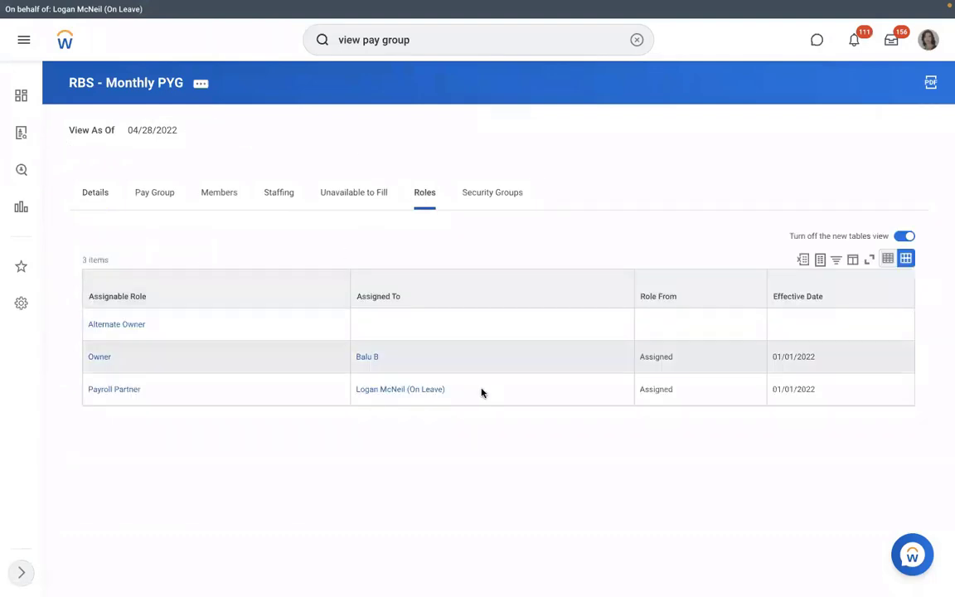
{"action": "left_click", "coordinate": [367, 388]}
{"action": "triple_click", "coordinate": [366, 387]}
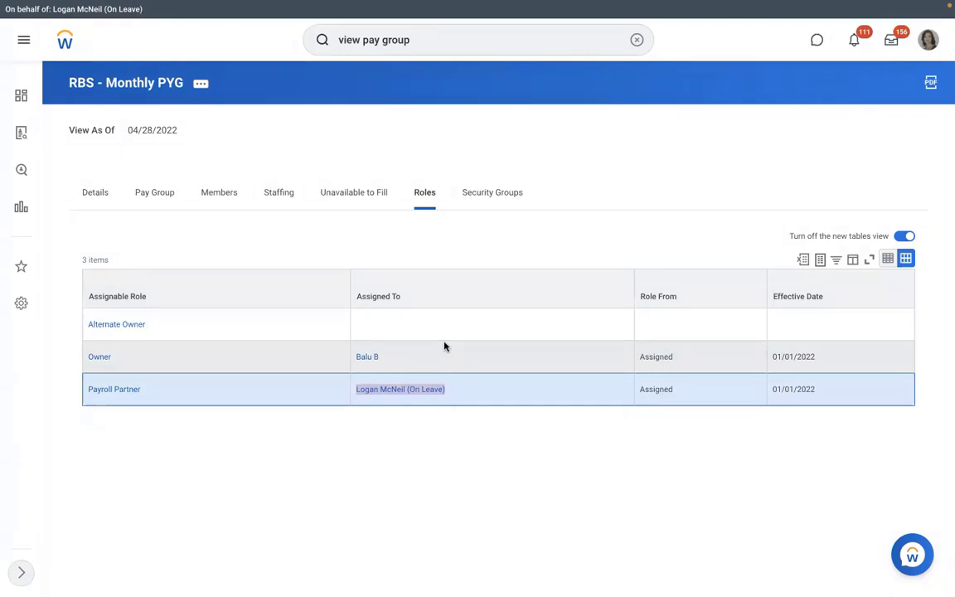
{"action": "left_click", "coordinate": [202, 195]}
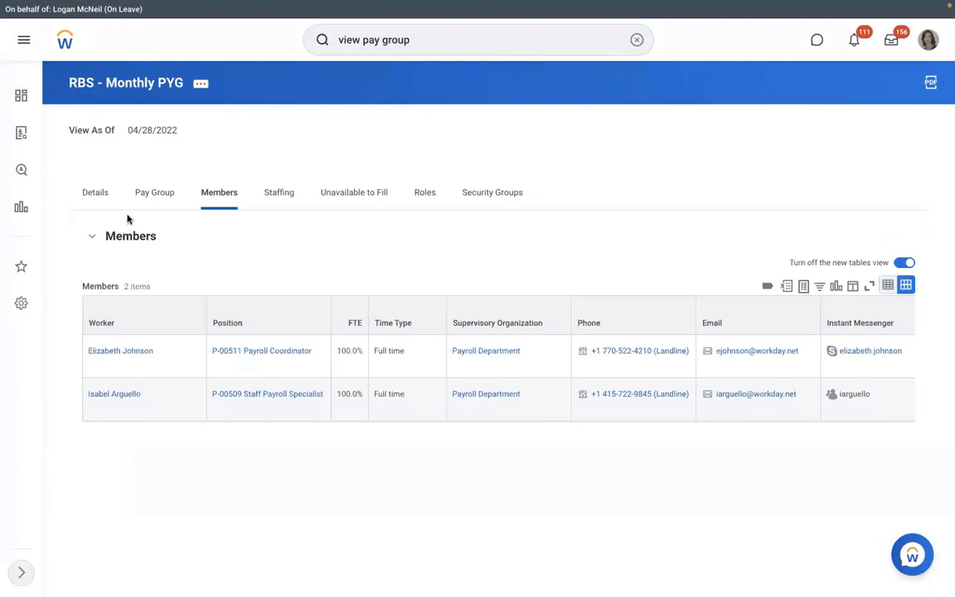
{"action": "left_click", "coordinate": [151, 194]}
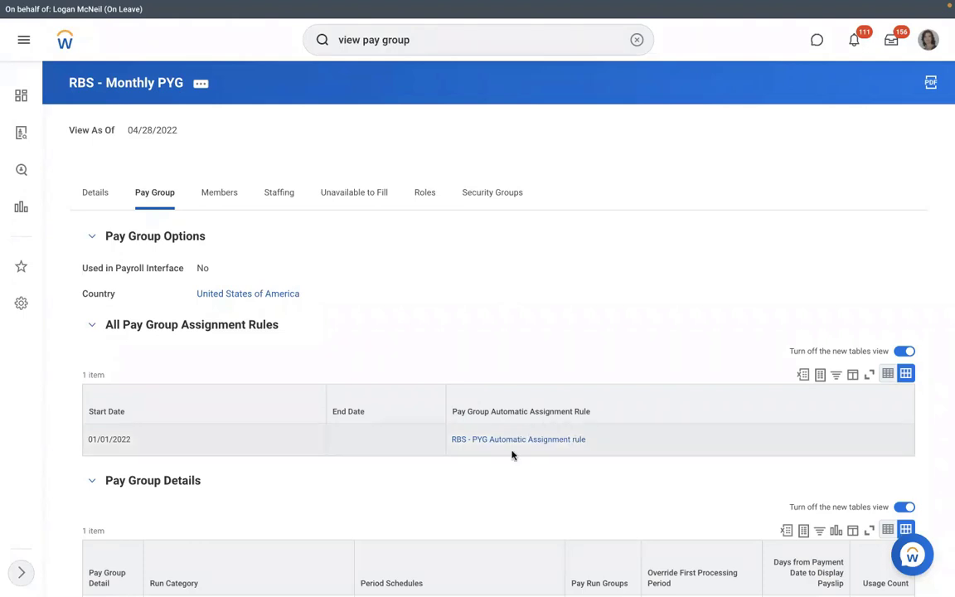
Step: Open the RBS - PYG Automatic Assignment rule from the All Pay Group Assignment Rules table
{"action": "mouse_move", "coordinate": [569, 444]}
{"action": "left_click", "coordinate": [517, 445]}
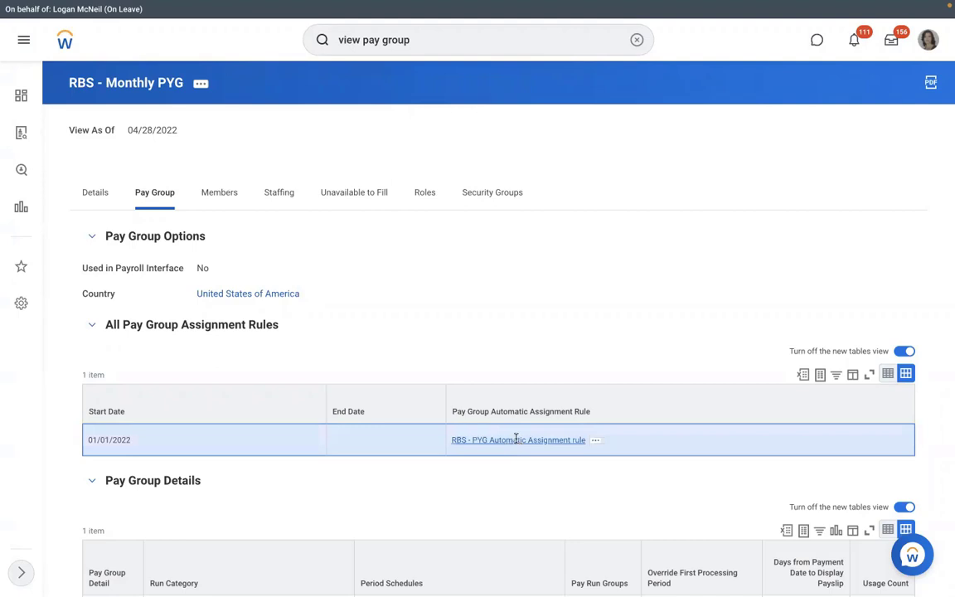
{"action": "left_click", "coordinate": [517, 443]}
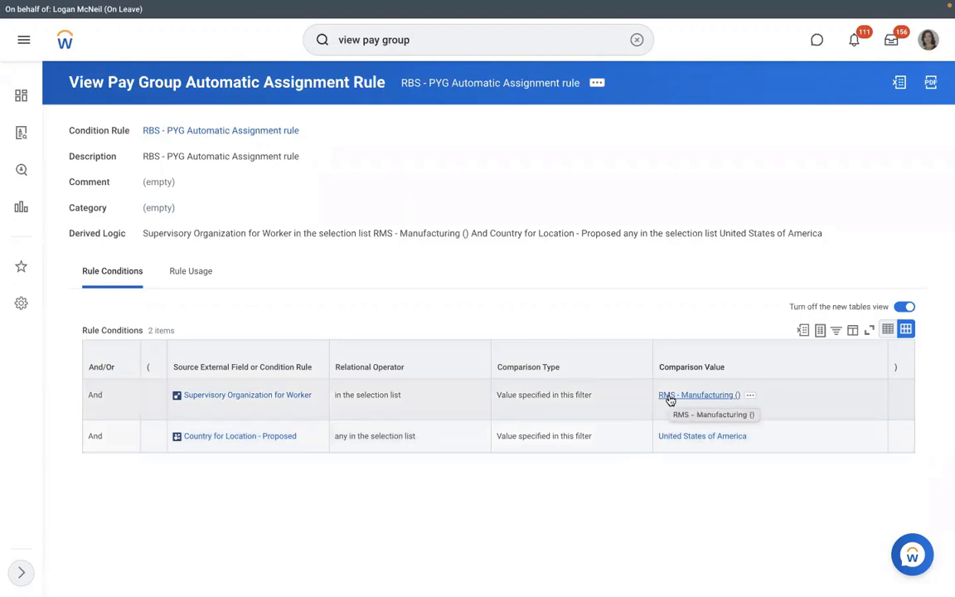
Step: From RMS - Manufacturing's Staffing tab, start a Hire Employee pre-hire into position P-00949
{"action": "left_click", "coordinate": [669, 398]}
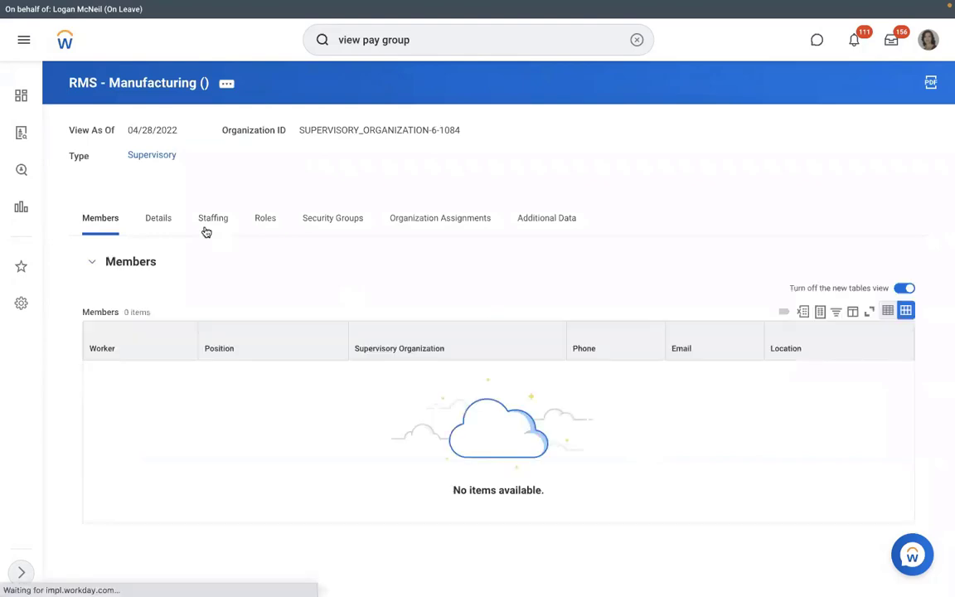
{"action": "left_click", "coordinate": [206, 227]}
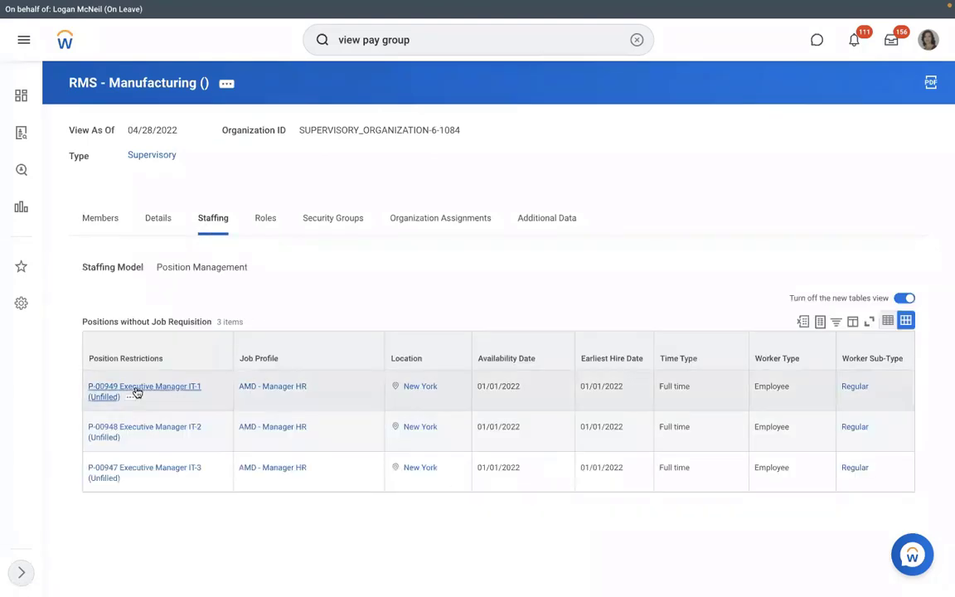
{"action": "left_click", "coordinate": [132, 399]}
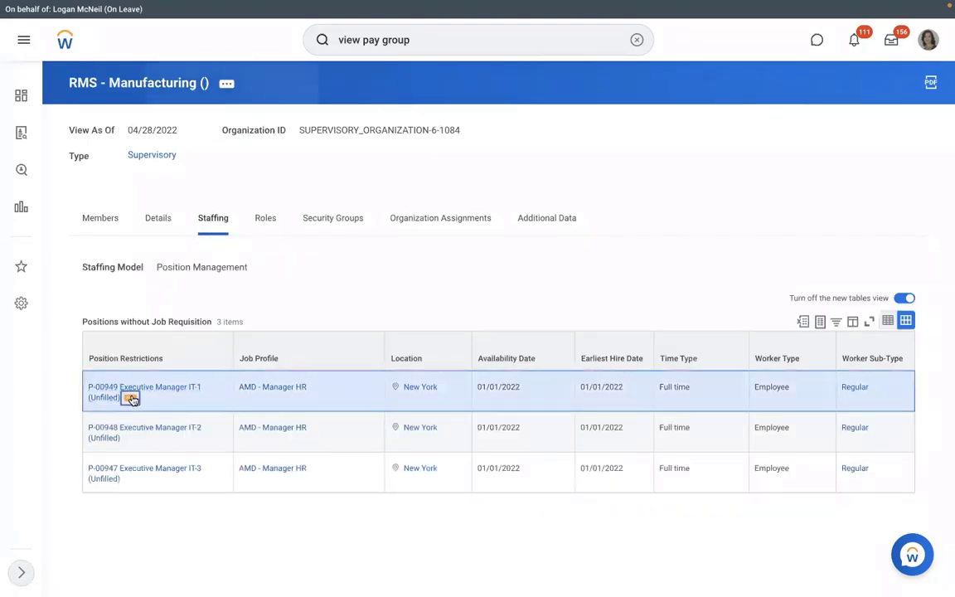
{"action": "mouse_move", "coordinate": [192, 199]}
{"action": "left_click", "coordinate": [298, 205]}
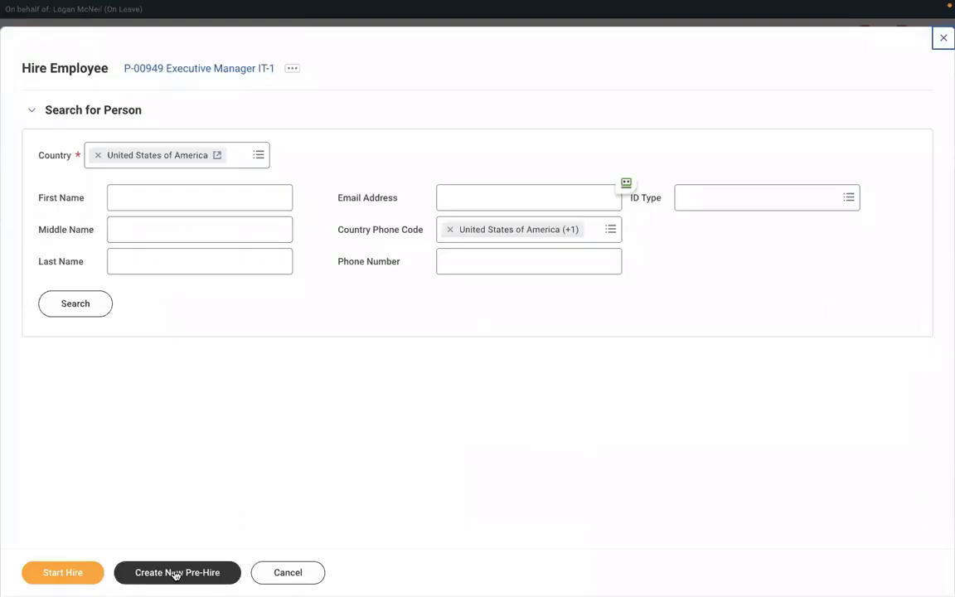
{"action": "left_click", "coordinate": [168, 573]}
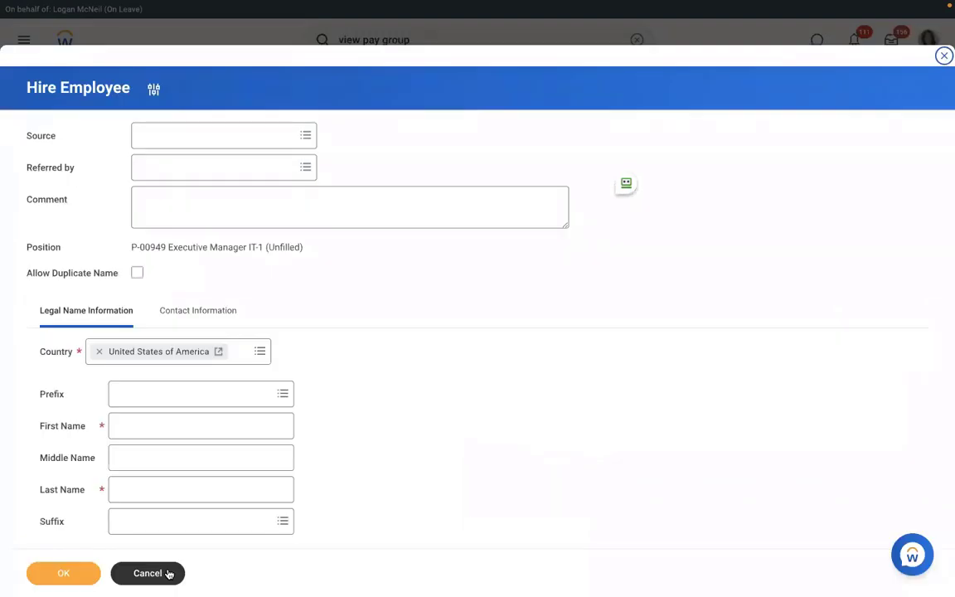
Step: Enter the new hire's first name and last-name initial, then move to contact information
{"action": "left_click", "coordinate": [197, 430]}
{"action": "type", "text": "Richard"}
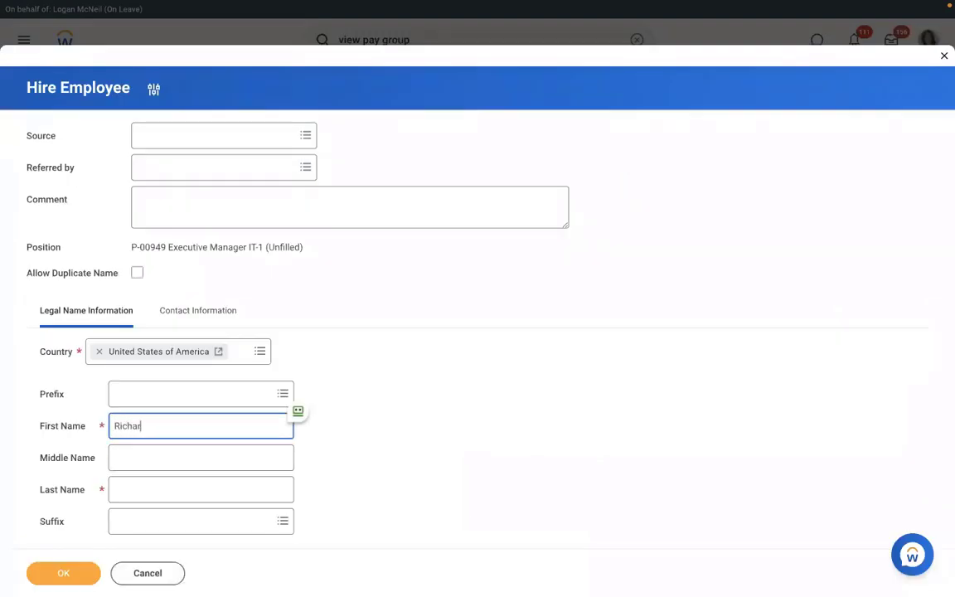
{"action": "left_click", "coordinate": [175, 491]}
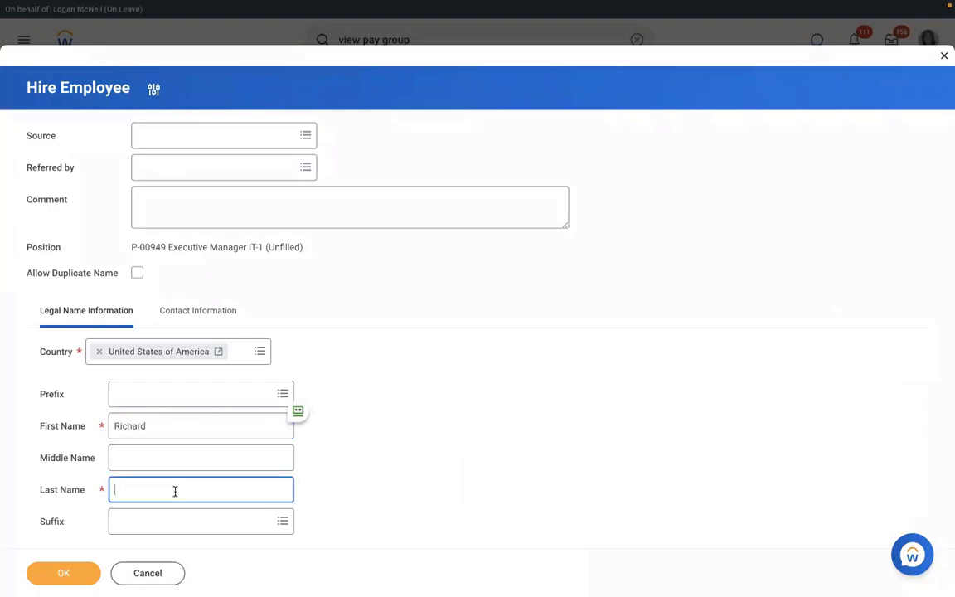
{"action": "type", "text": "H"}
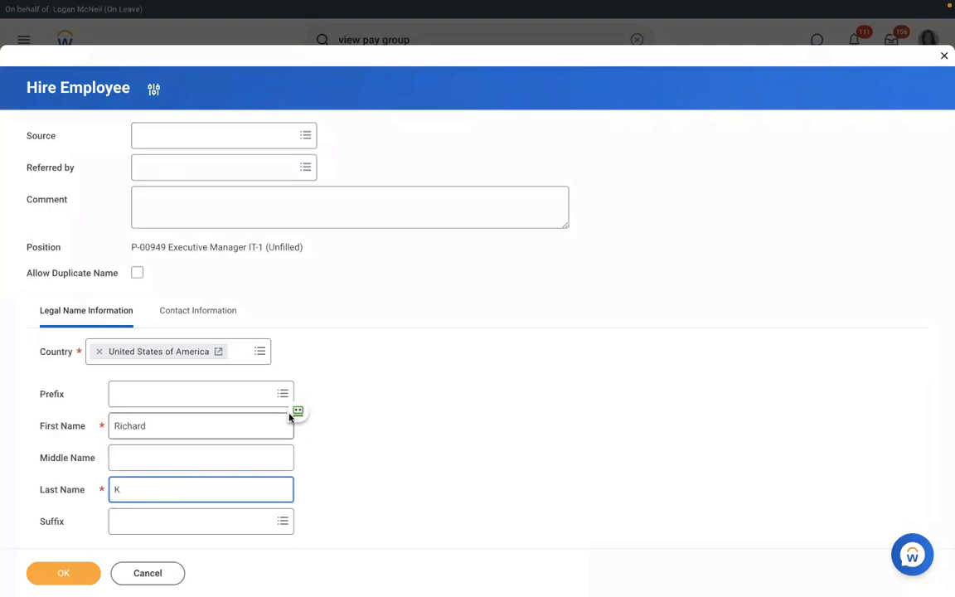
{"action": "left_click", "coordinate": [193, 311]}
{"action": "scroll", "coordinate": [431, 308], "scroll_direction": "down", "scroll_amount": 4}
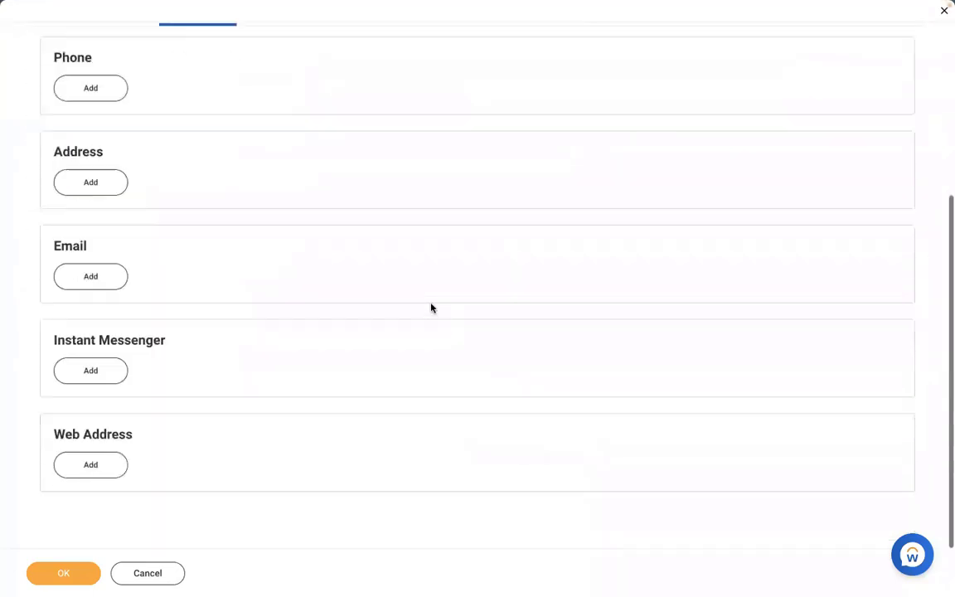
Step: Add the hire's email address with type Work and continue to the job details
{"action": "left_click", "coordinate": [87, 276]}
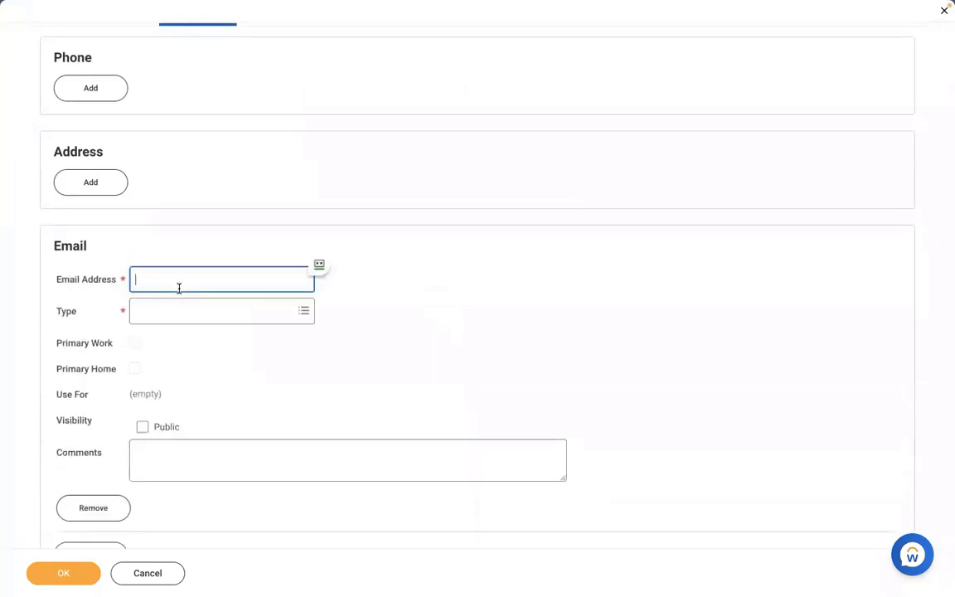
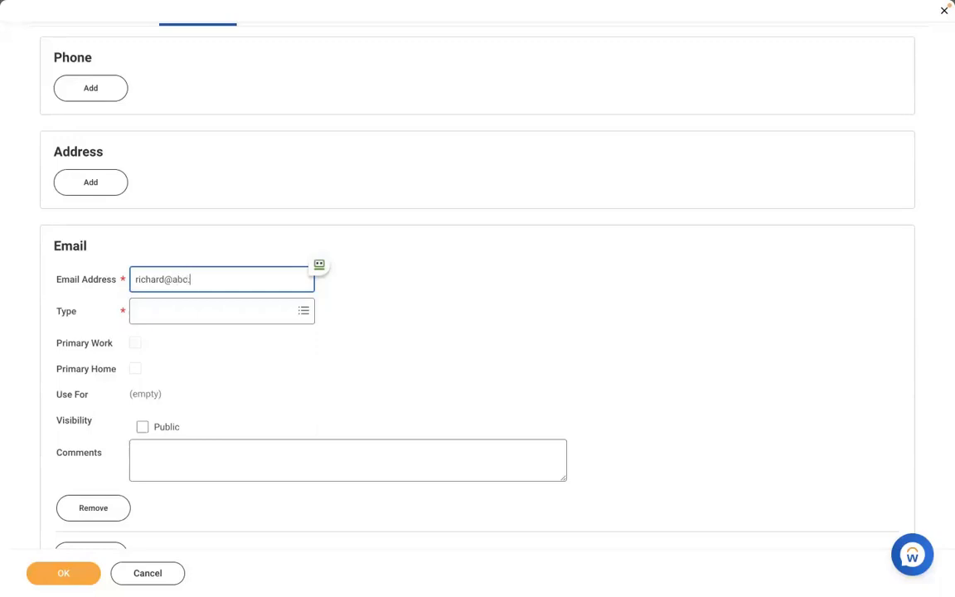
{"action": "left_click", "coordinate": [179, 316]}
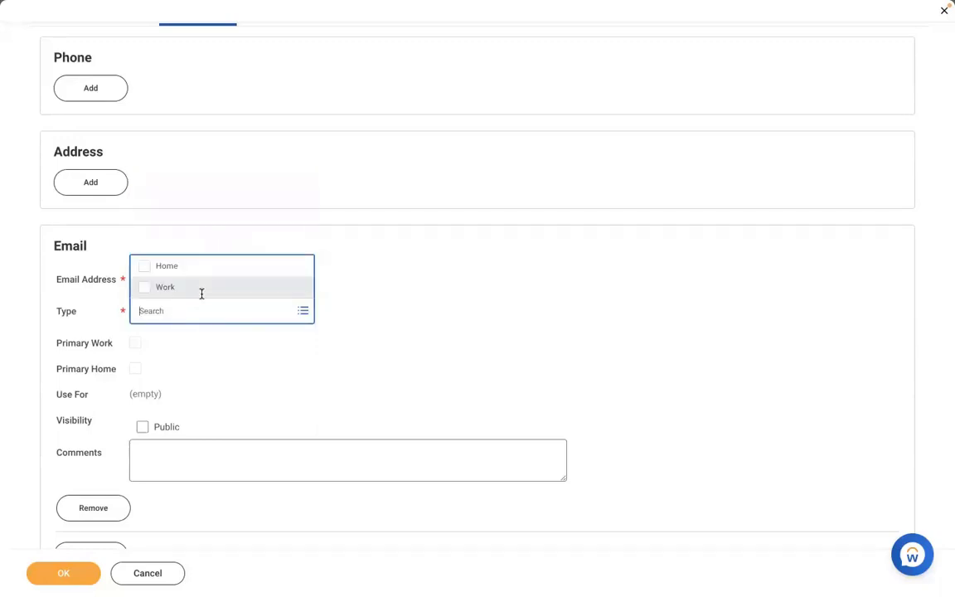
{"action": "left_click", "coordinate": [157, 286]}
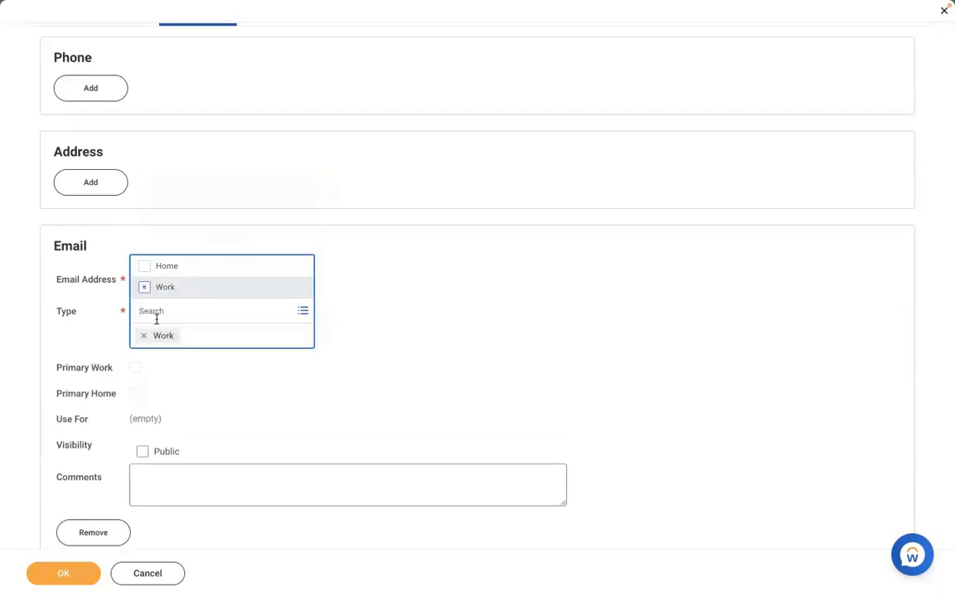
{"action": "left_click", "coordinate": [437, 310]}
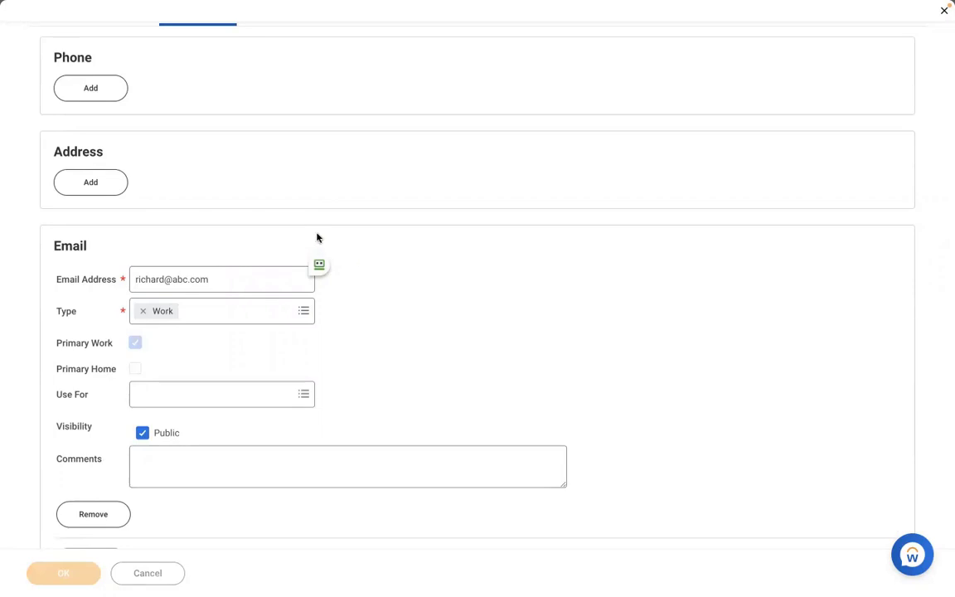
{"action": "left_click", "coordinate": [63, 573]}
{"action": "left_click", "coordinate": [70, 572]}
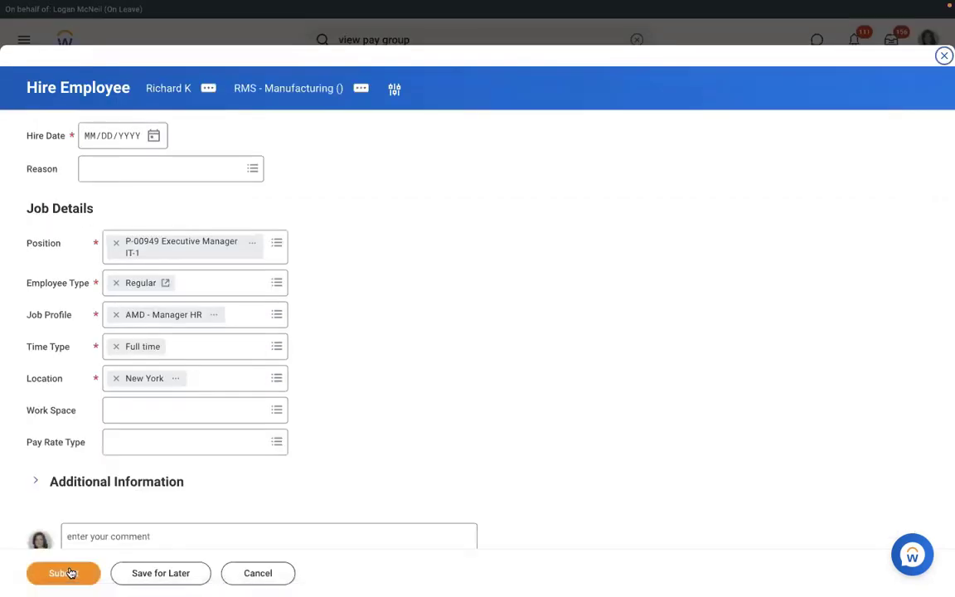
Step: Set hire date 01/04/2022 and reason New Hire > New Position, then submit
{"action": "left_click", "coordinate": [155, 136]}
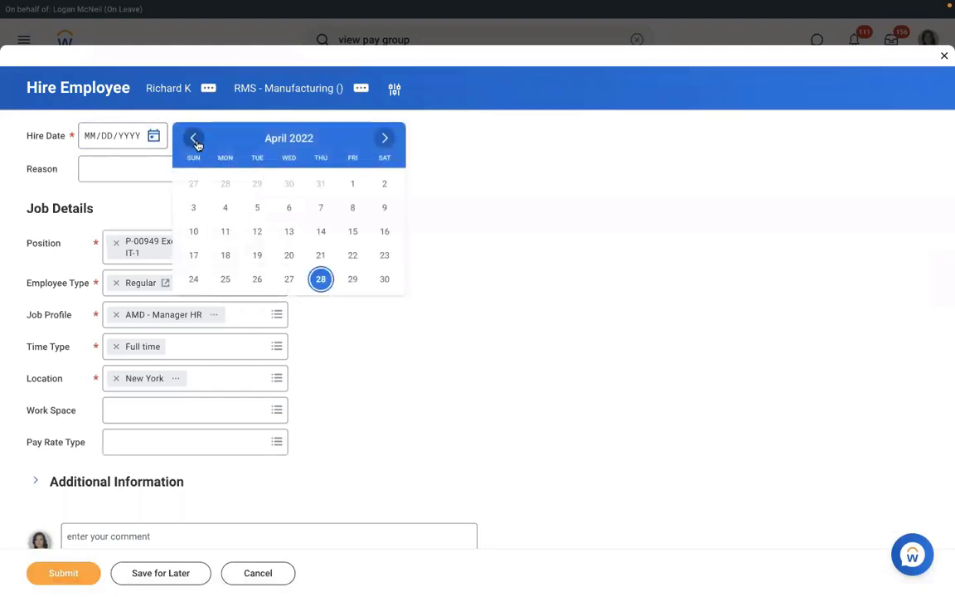
{"action": "left_click", "coordinate": [196, 141]}
{"action": "left_click", "coordinate": [197, 142]}
{"action": "left_click", "coordinate": [197, 143]}
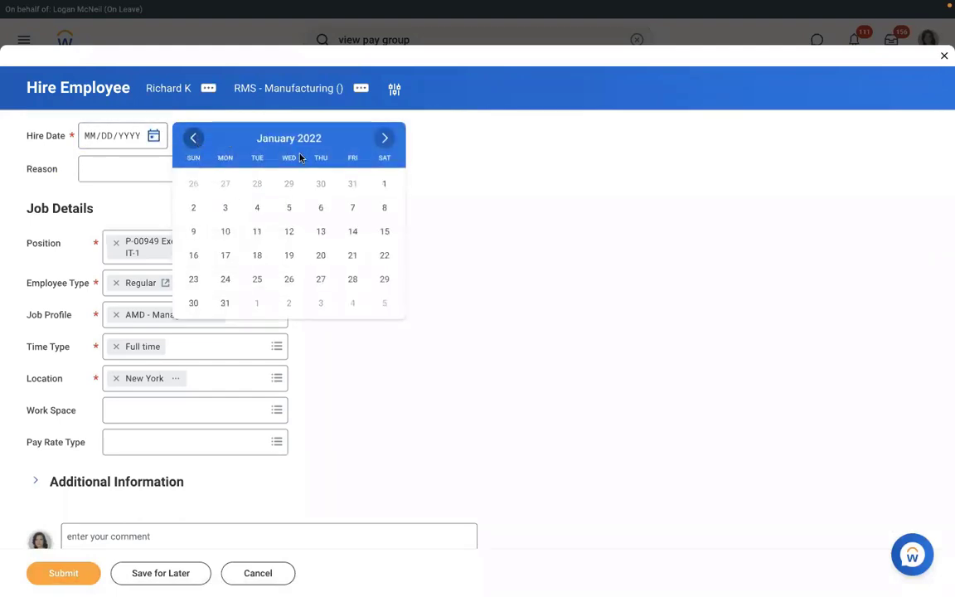
{"action": "left_click", "coordinate": [257, 208]}
{"action": "left_click", "coordinate": [142, 169]}
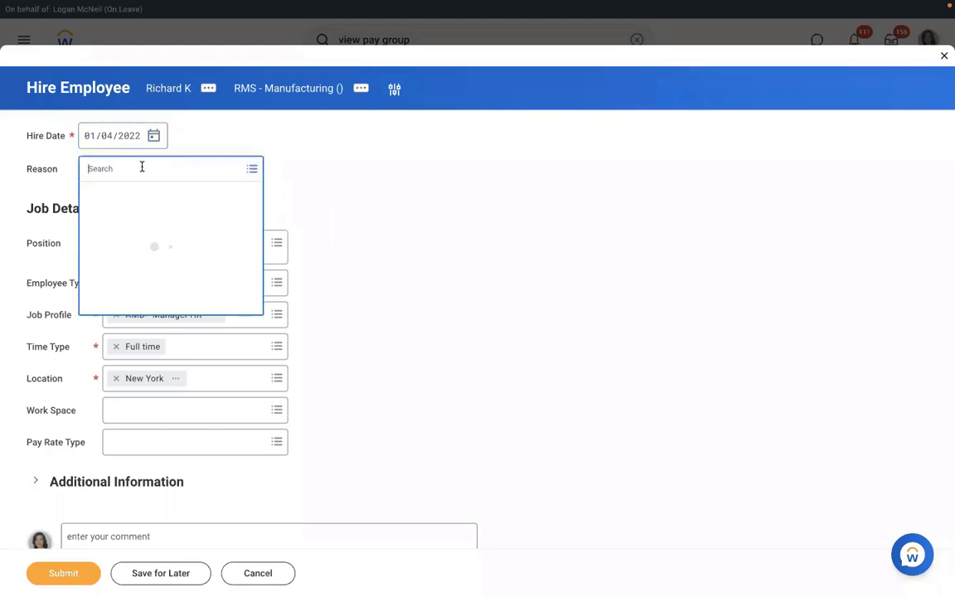
{"action": "left_click", "coordinate": [107, 217]}
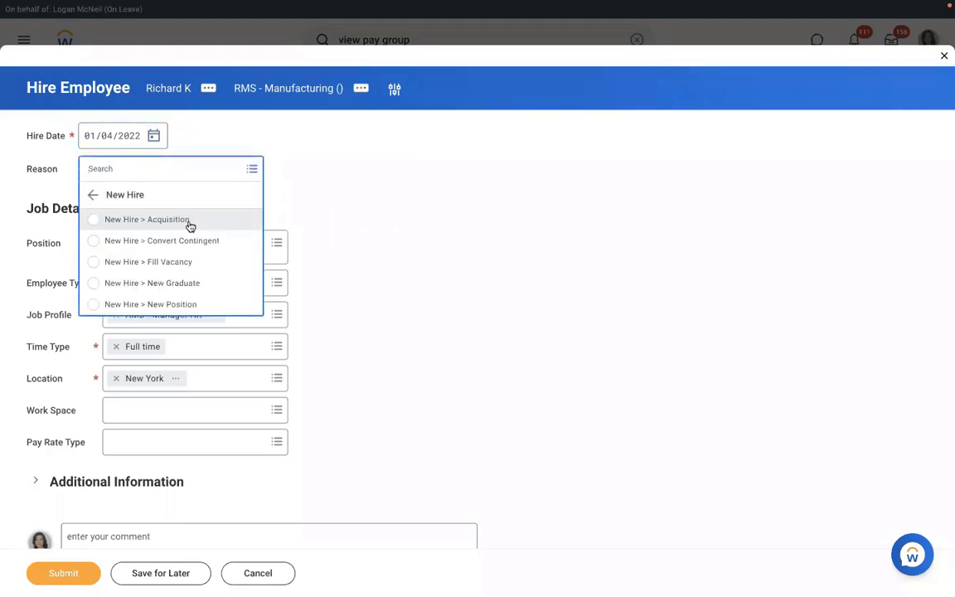
{"action": "left_click", "coordinate": [130, 306]}
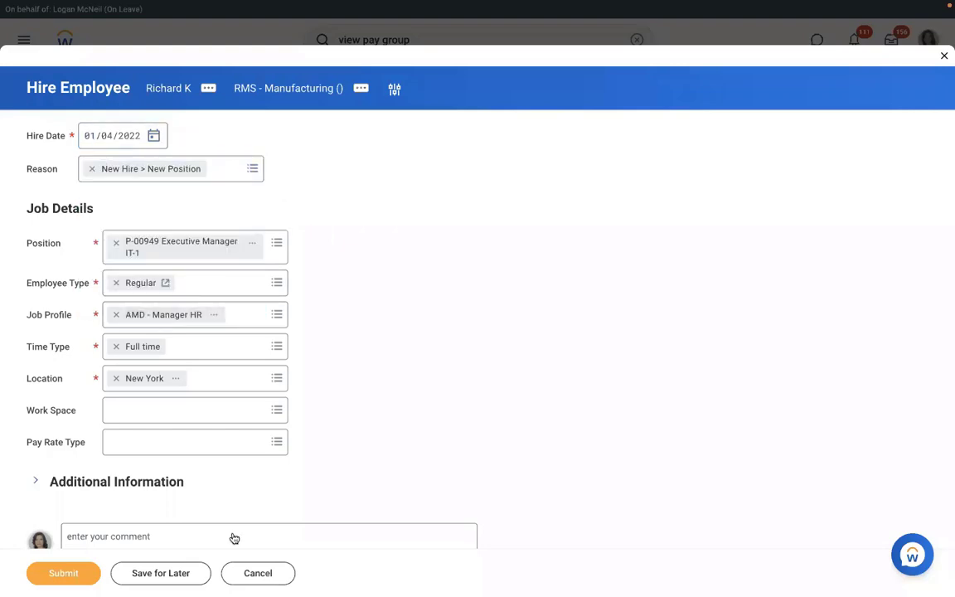
{"action": "left_click", "coordinate": [71, 578]}
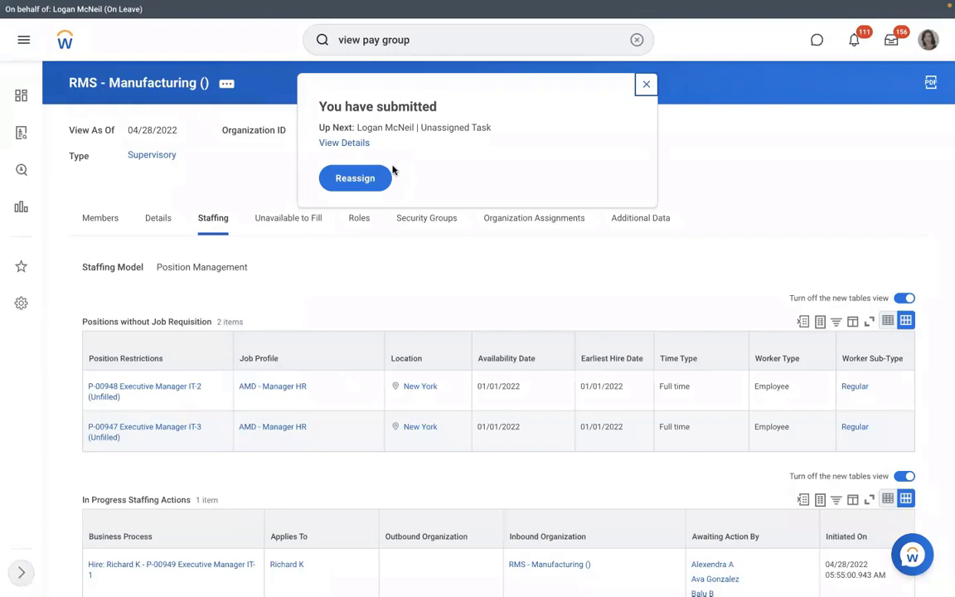
Step: Open the submitted hire's details and review its Process History table
{"action": "left_click", "coordinate": [344, 143]}
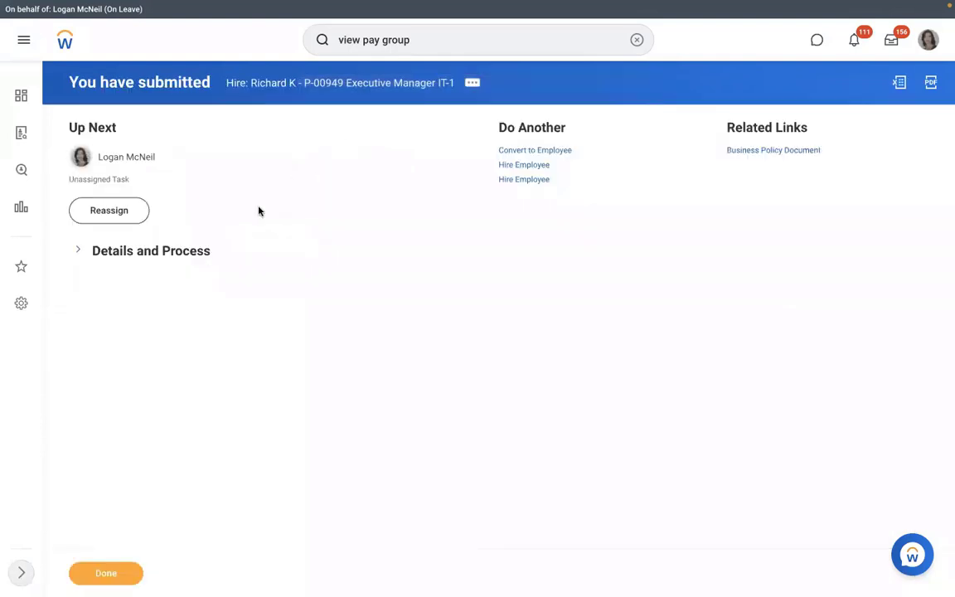
{"action": "left_click", "coordinate": [141, 251]}
{"action": "left_click", "coordinate": [158, 376]}
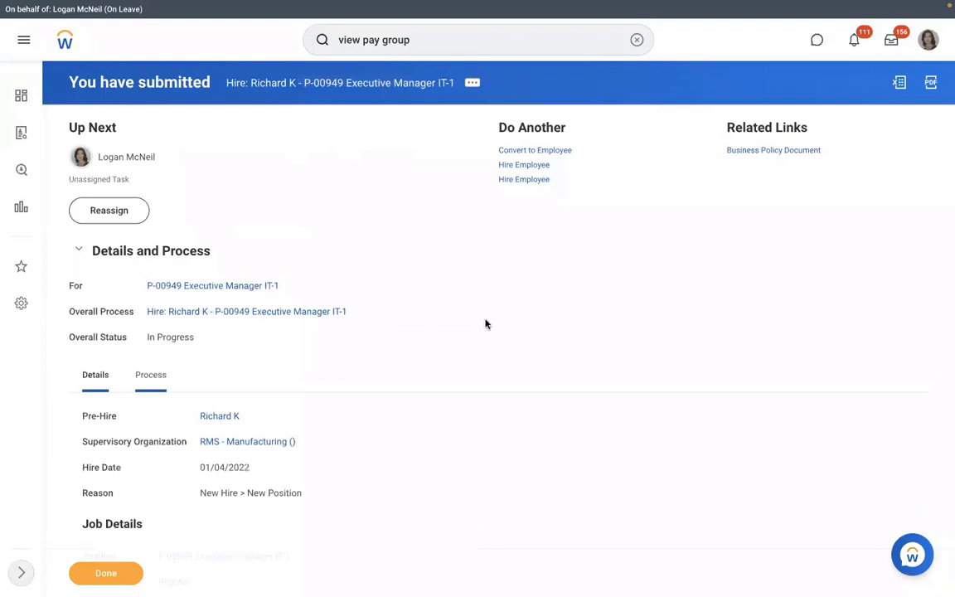
{"action": "scroll", "coordinate": [486, 324], "scroll_direction": "down", "scroll_amount": 4}
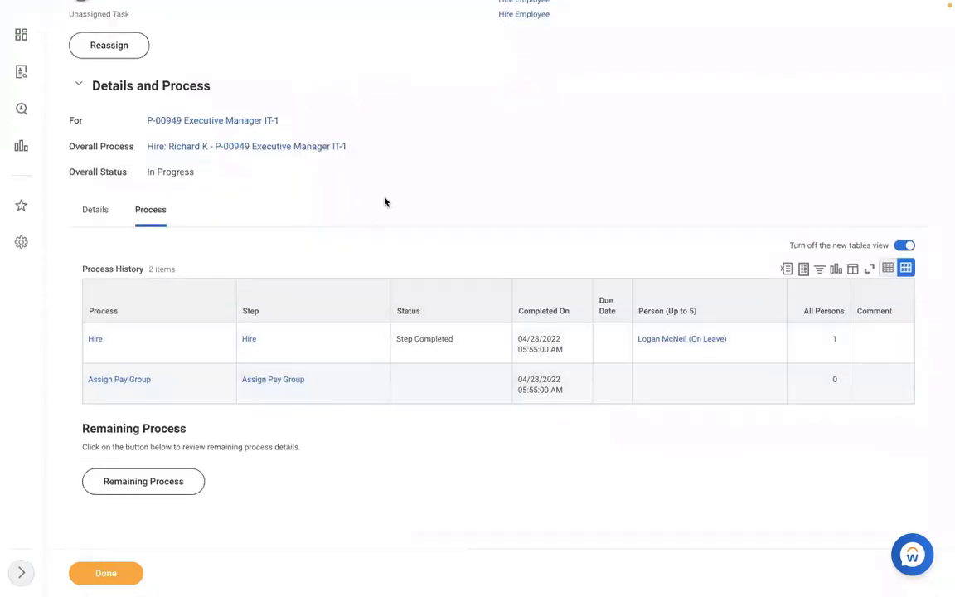
{"action": "scroll", "coordinate": [384, 202], "scroll_direction": "up", "scroll_amount": 4}
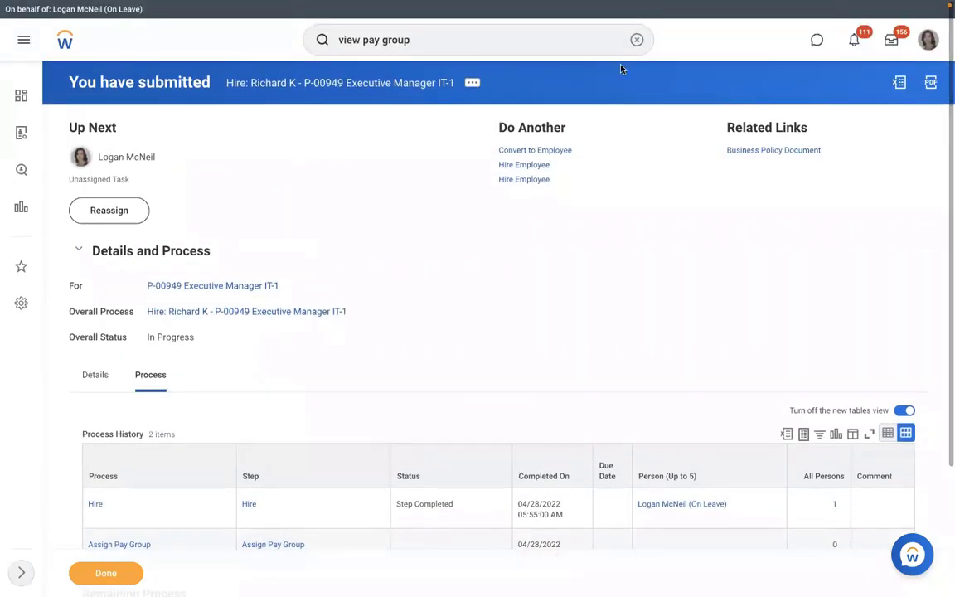
Step: Search Reassign Unassigned Tasks using Assign Pay Group as the business process type
{"action": "left_click", "coordinate": [636, 39]}
{"action": "type", "text": "reassign"}
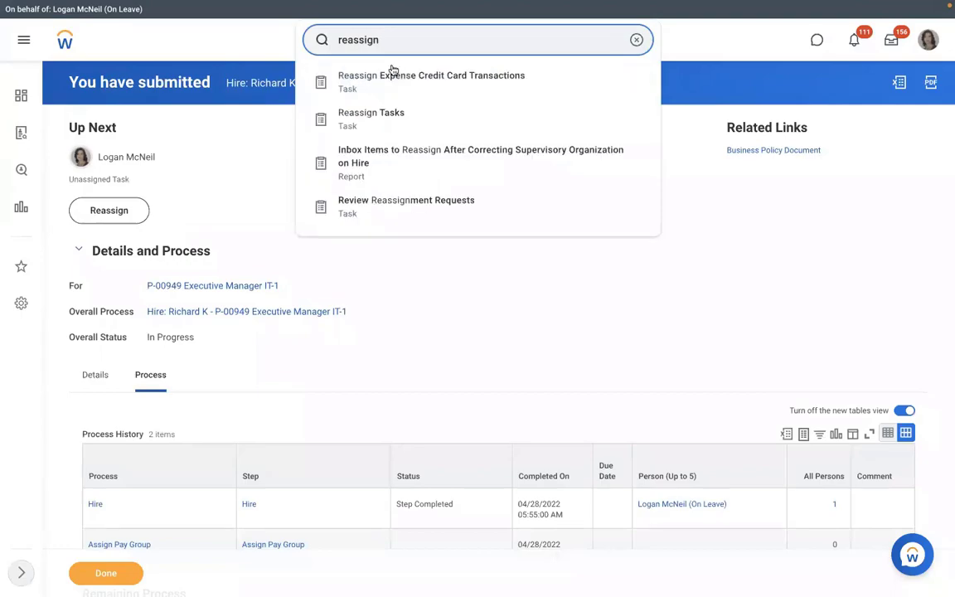
{"action": "left_click", "coordinate": [375, 113]}
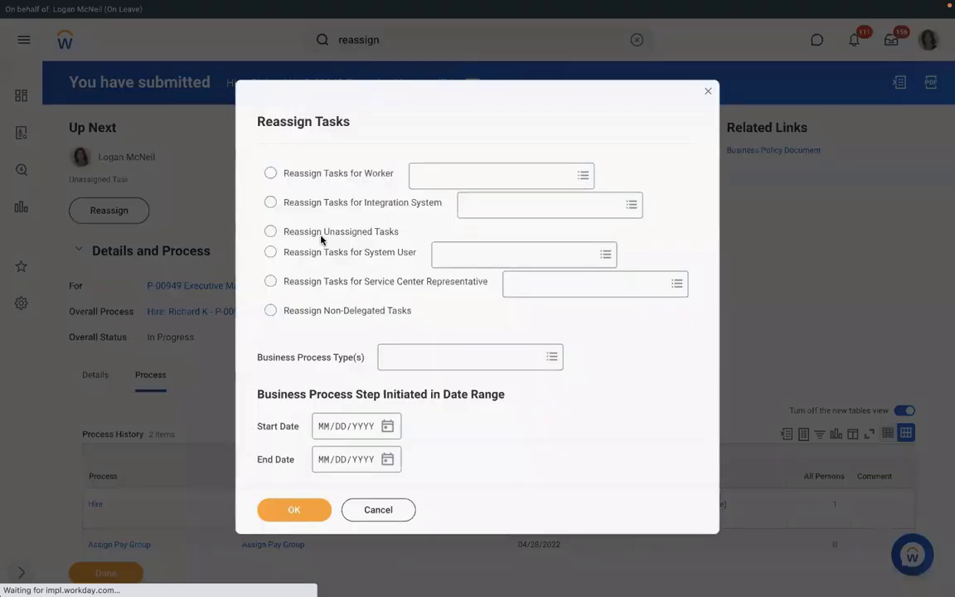
{"action": "left_click", "coordinate": [270, 231]}
{"action": "left_click", "coordinate": [398, 358]}
{"action": "type", "text": "as"}
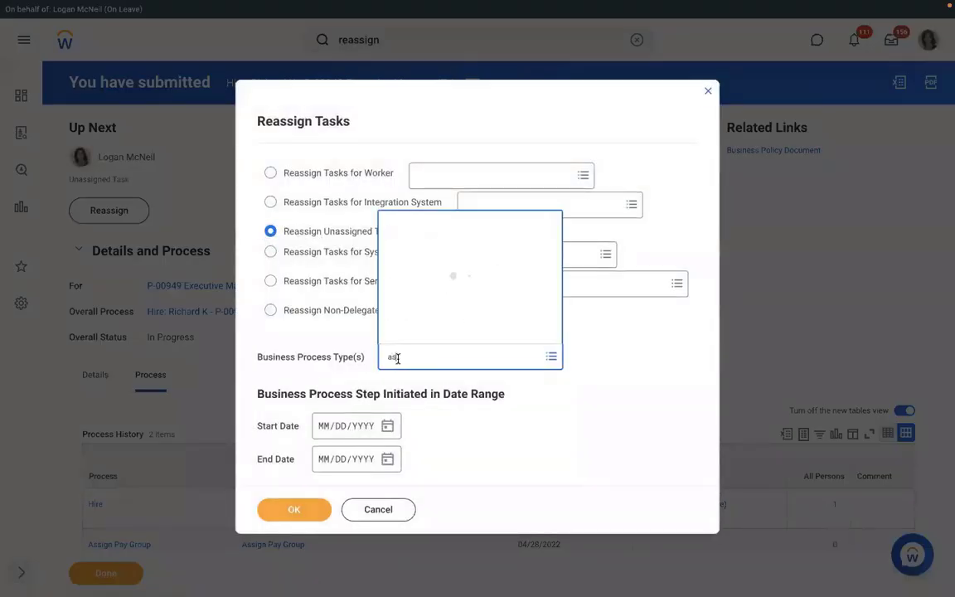
{"action": "type", "text": "sign"}
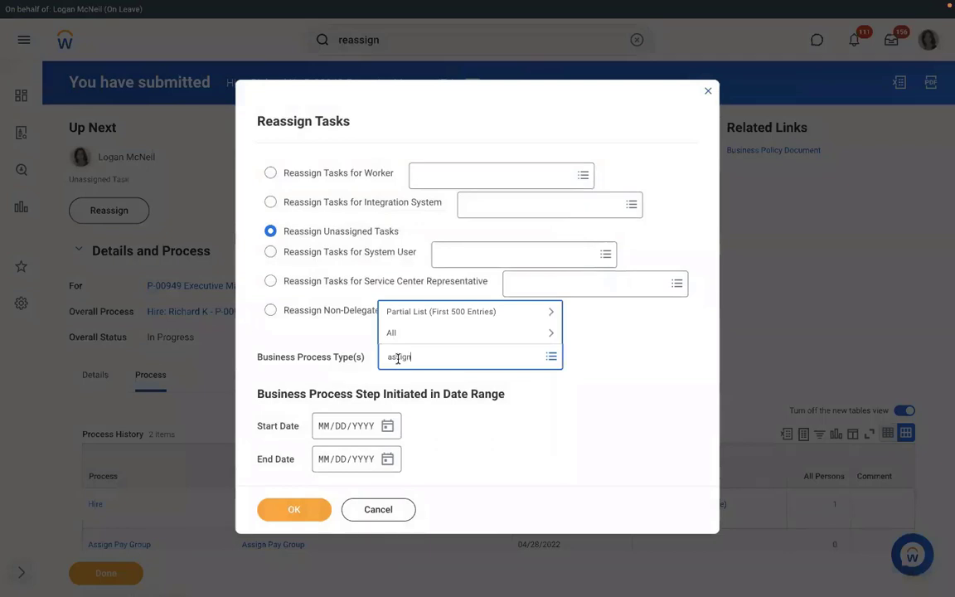
{"action": "type", "text": " pay group"}
{"action": "key", "text": "Return"}
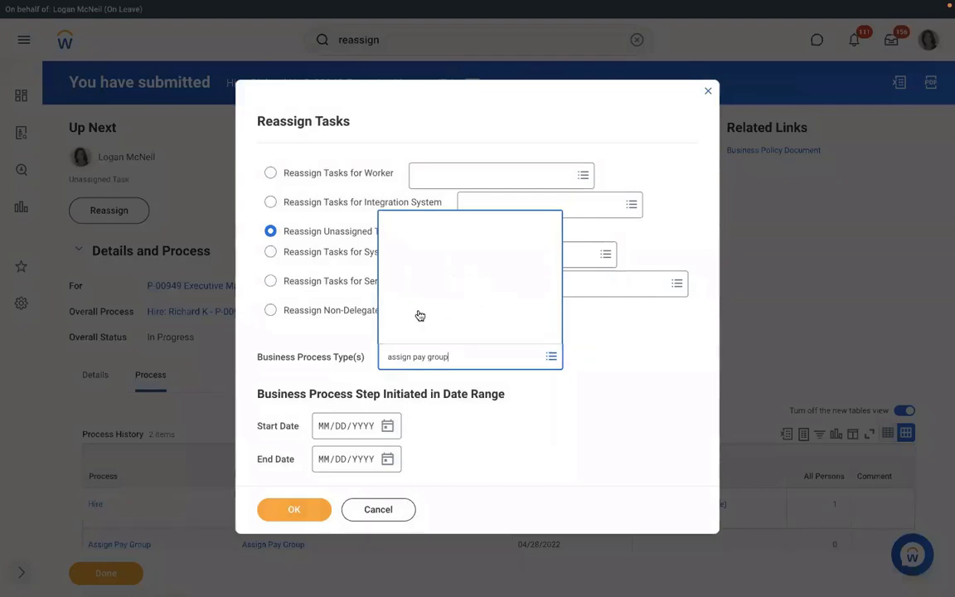
{"action": "key", "text": "Return"}
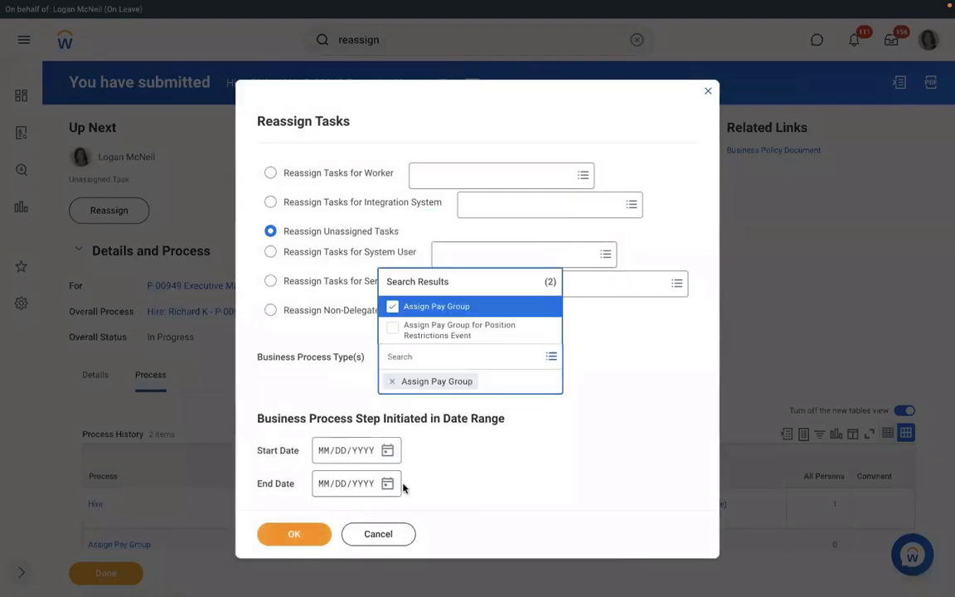
{"action": "left_click", "coordinate": [300, 512]}
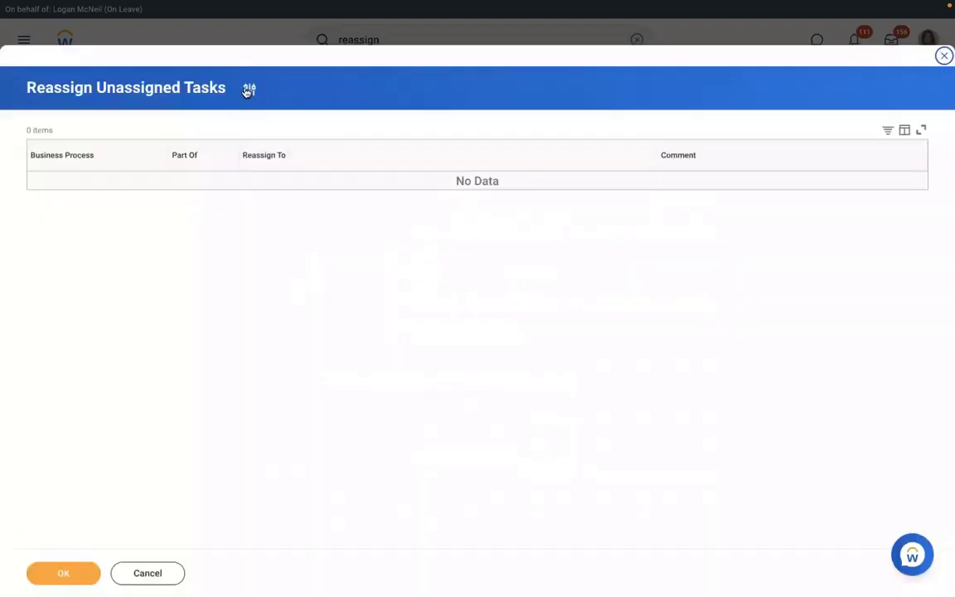
Step: Change the criteria to business process Hire with start date 04/27/2022 and search again
{"action": "left_click", "coordinate": [249, 88]}
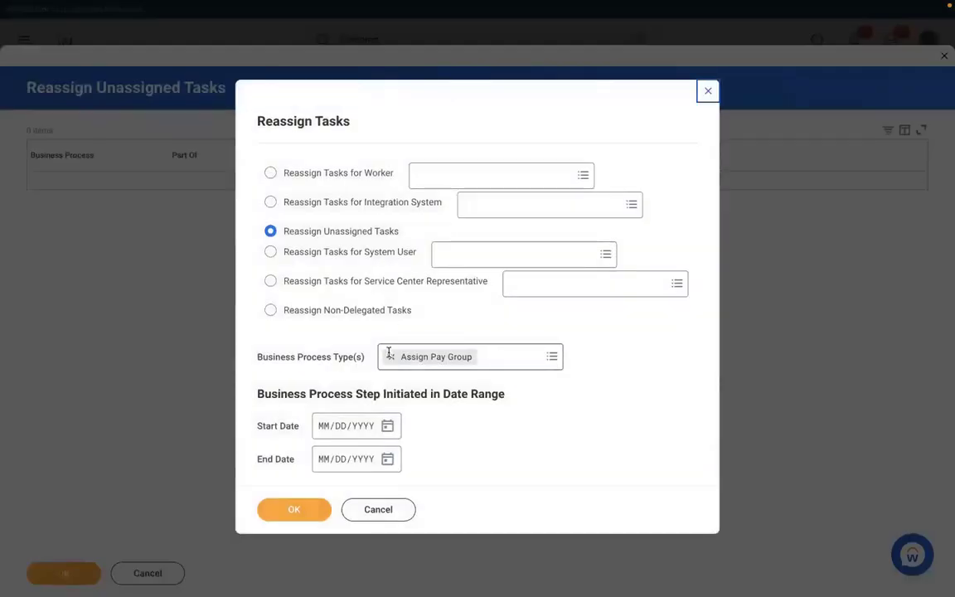
{"action": "left_click", "coordinate": [390, 357]}
{"action": "type", "text": "Nire"}
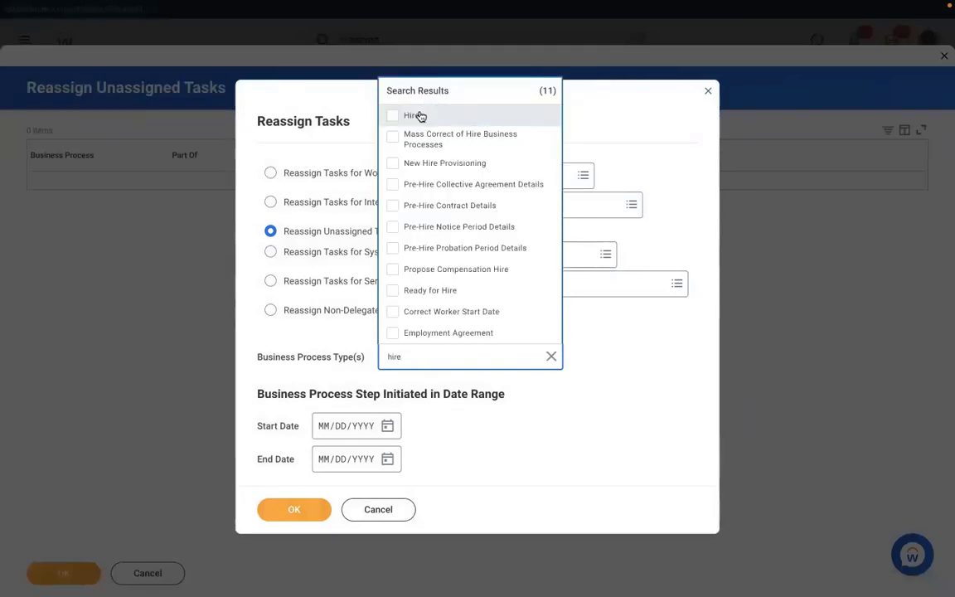
{"action": "left_click", "coordinate": [420, 116]}
{"action": "left_click", "coordinate": [393, 453]}
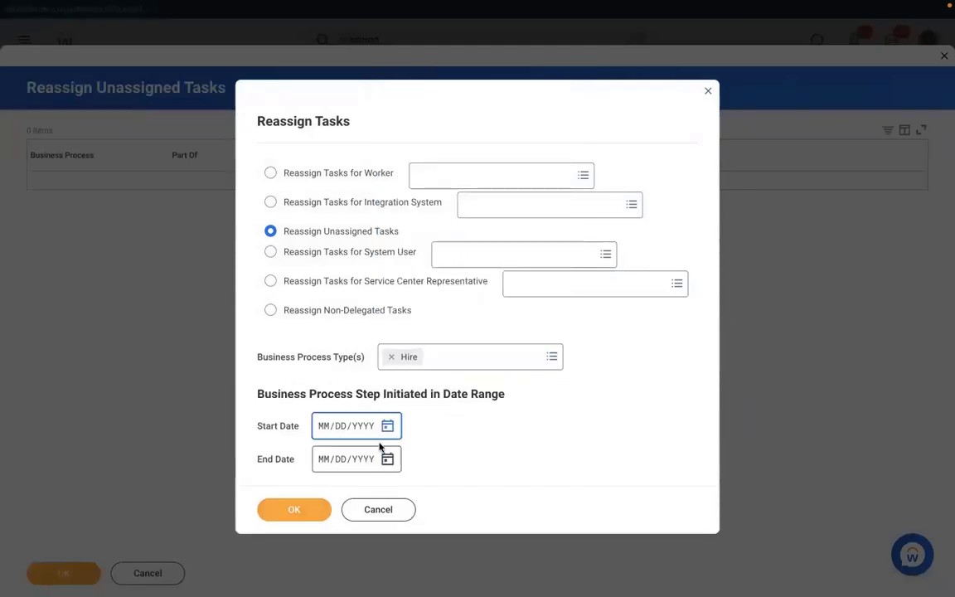
{"action": "left_click", "coordinate": [388, 427]}
{"action": "left_click", "coordinate": [531, 421]}
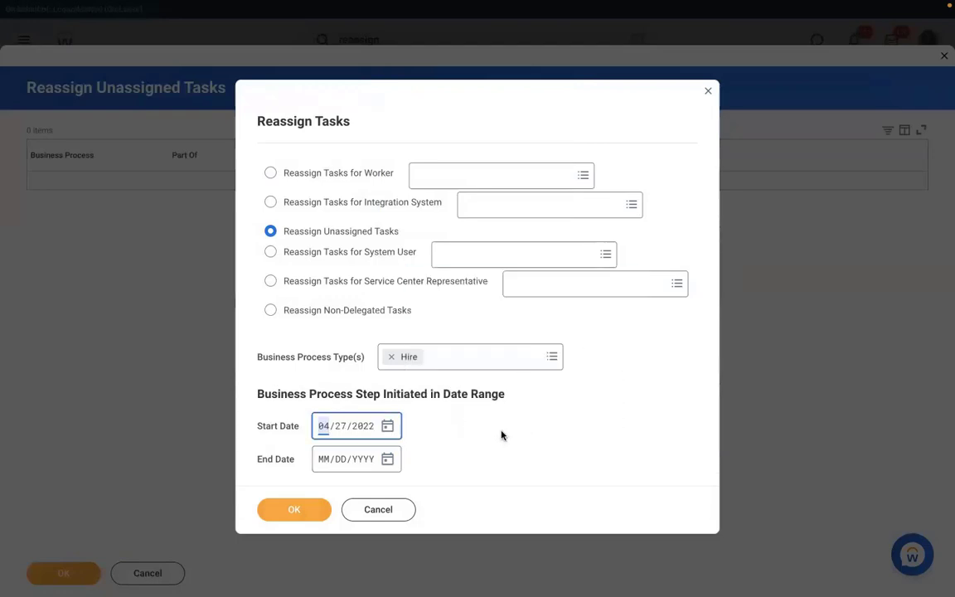
{"action": "left_click", "coordinate": [292, 507]}
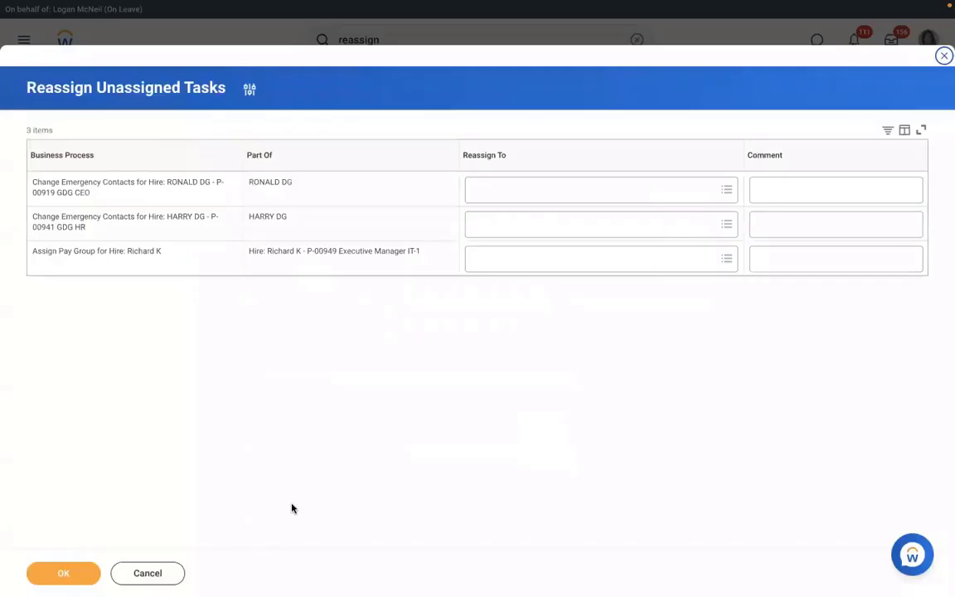
Step: Reassign the unassigned Assign Pay Group task to the on-leave manager and confirm
{"action": "left_click", "coordinate": [503, 259]}
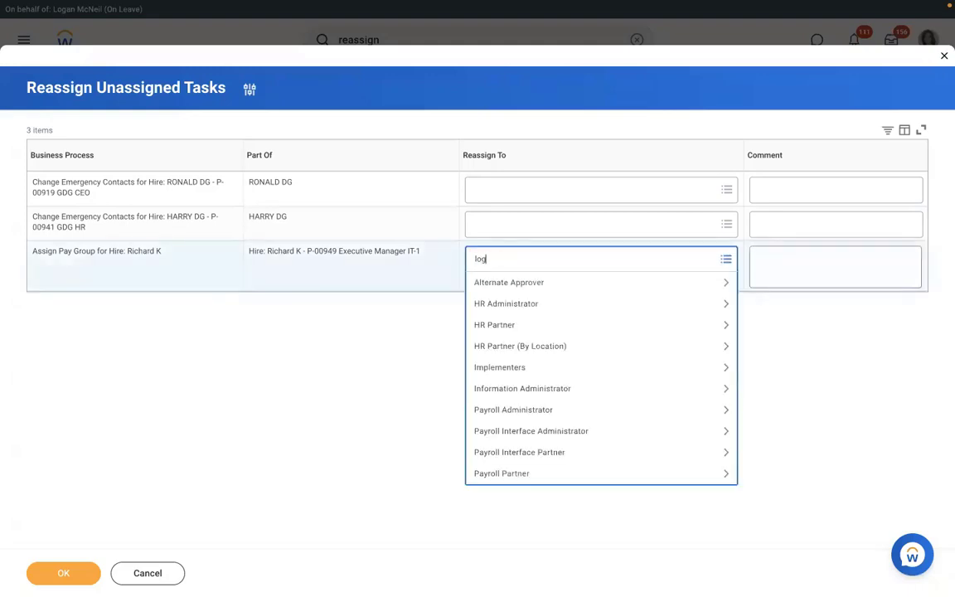
{"action": "type", "text": "logan mc"}
{"action": "key", "text": "Return"}
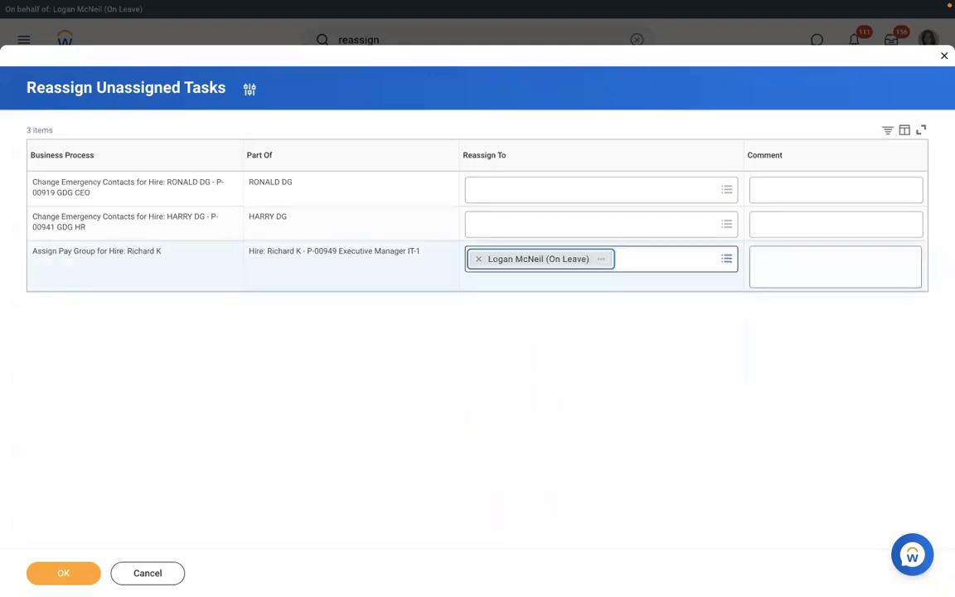
{"action": "left_click", "coordinate": [64, 573]}
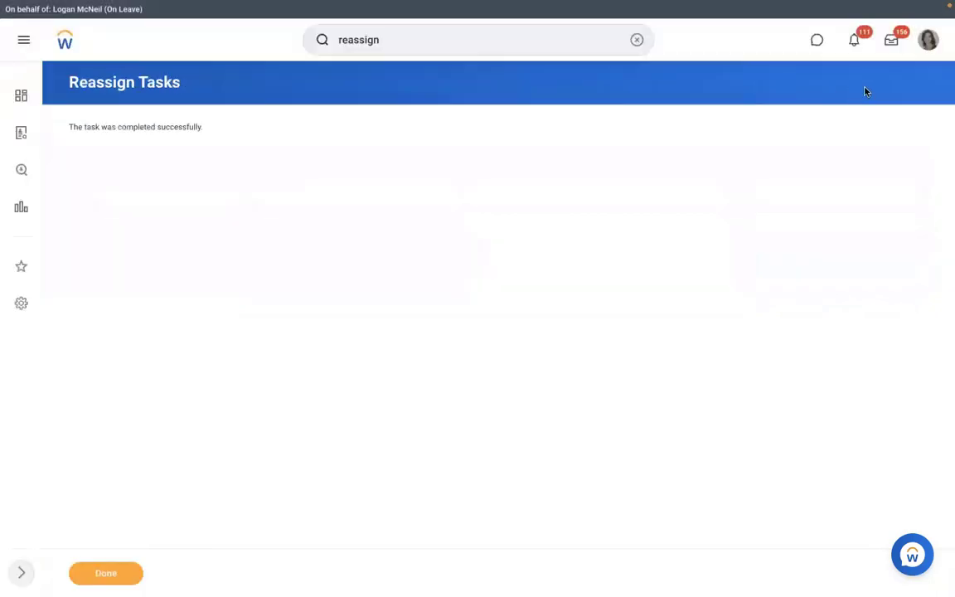
Step: In the inbox Assign Pay Group task, propose then remove RBS - Monthly PYG, and discard unsubmitted
{"action": "left_click", "coordinate": [892, 43]}
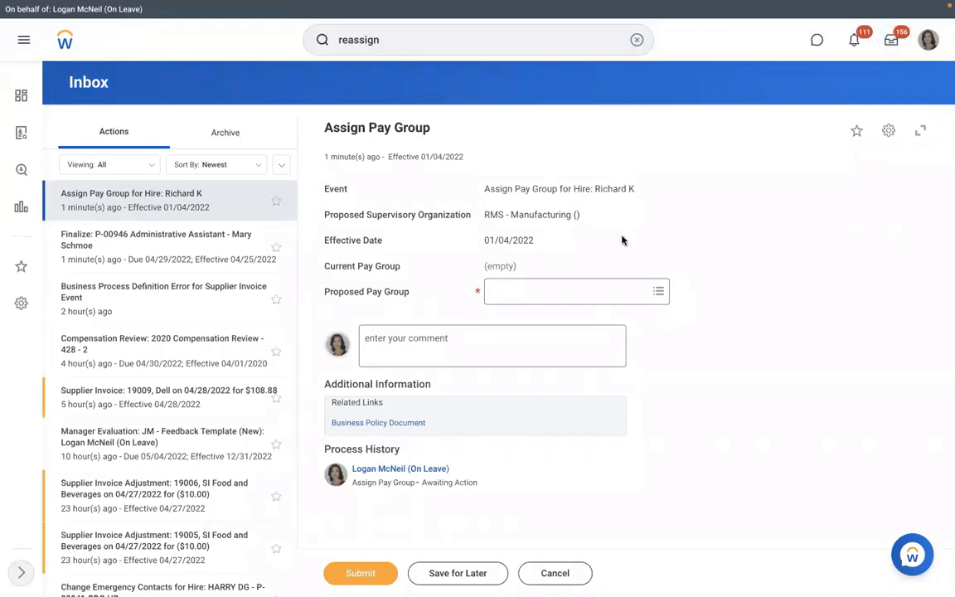
{"action": "left_click", "coordinate": [540, 292]}
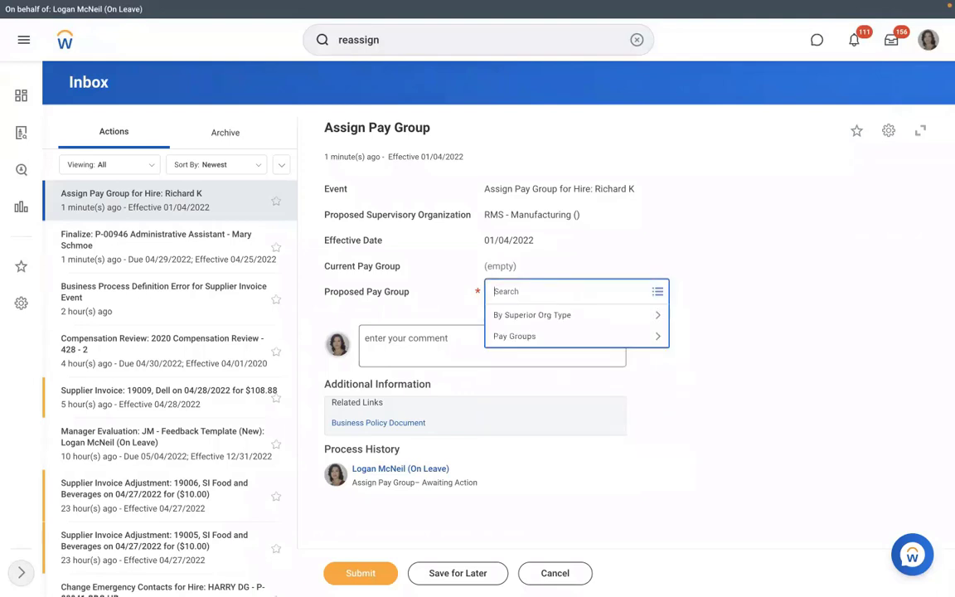
{"action": "type", "text": "mont"}
{"action": "key", "text": "Return"}
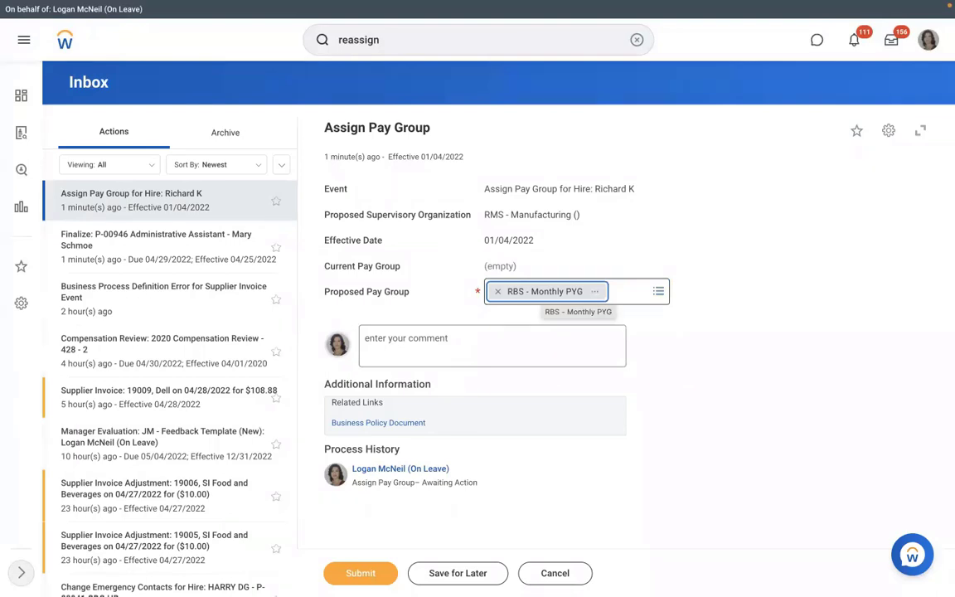
{"action": "left_click", "coordinate": [498, 292]}
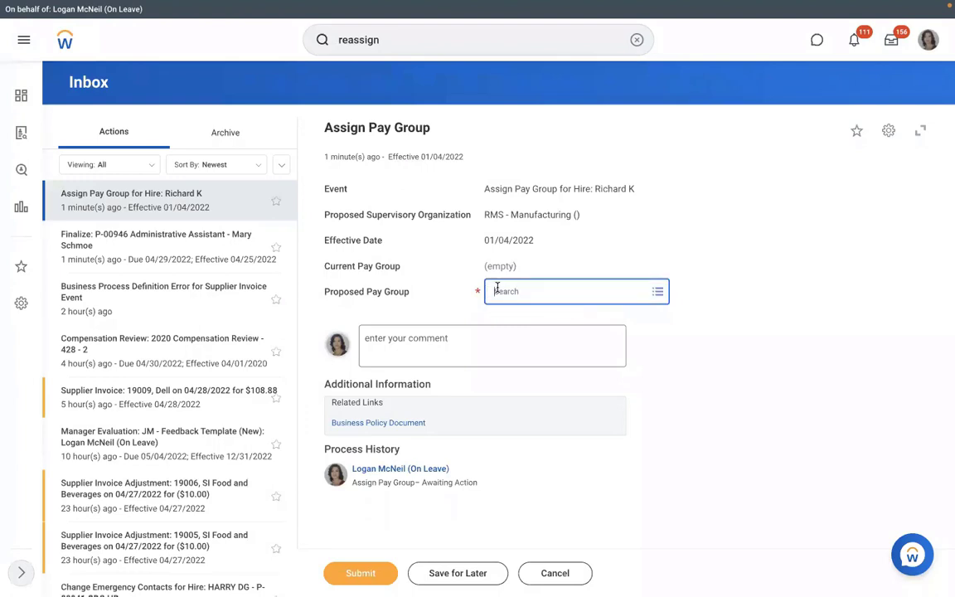
{"action": "left_click", "coordinate": [550, 573]}
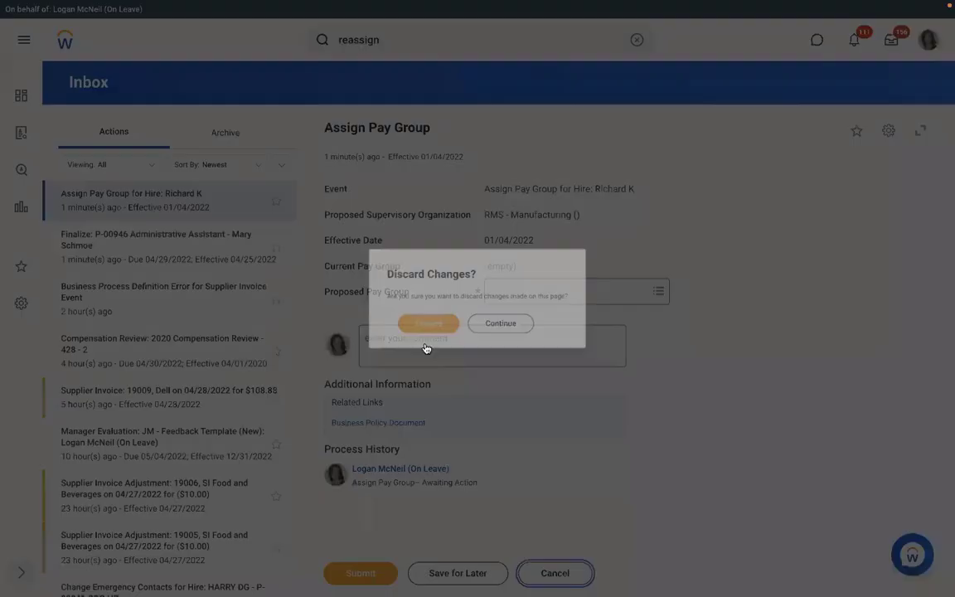
{"action": "left_click", "coordinate": [418, 329]}
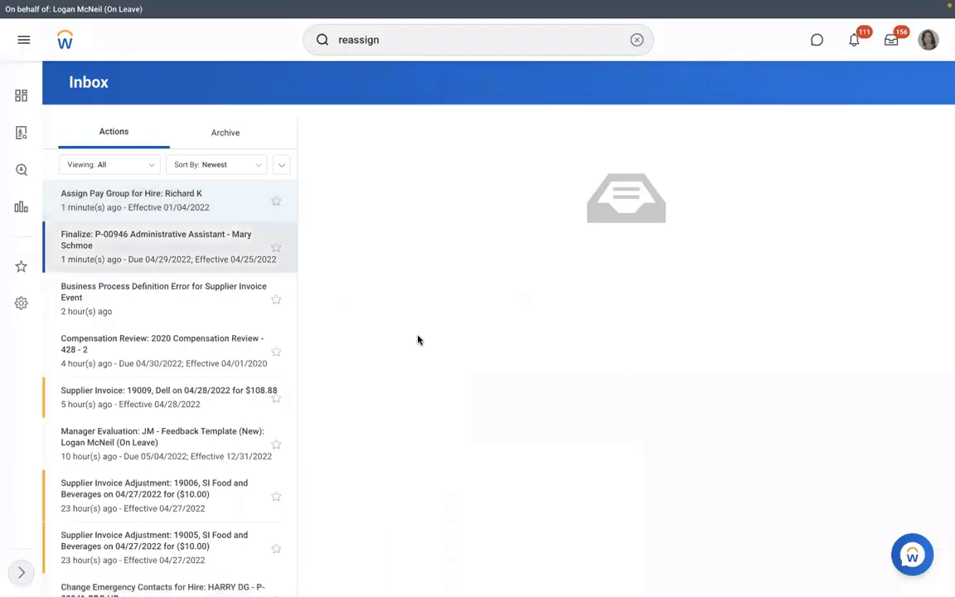
{"action": "left_click", "coordinate": [636, 40]}
Step: Find RMS - Manufacturing and check the Executive Manager IT-1 position's actions among unfillable positions
{"action": "type", "text": "s"}
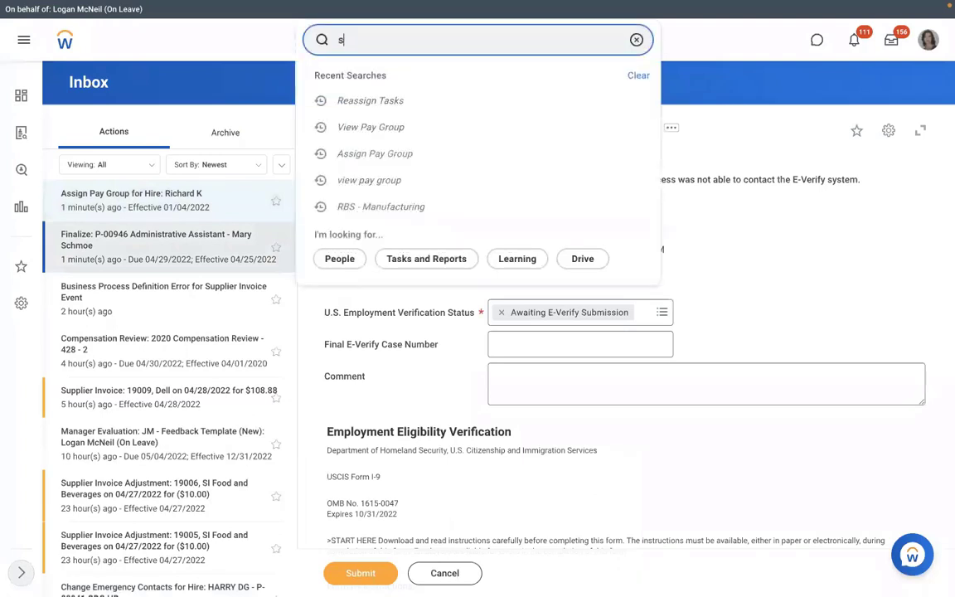
{"action": "type", "text": "up"}
{"action": "key", "text": "Down"}
{"action": "key", "text": "Down"}
{"action": "key", "text": "Down"}
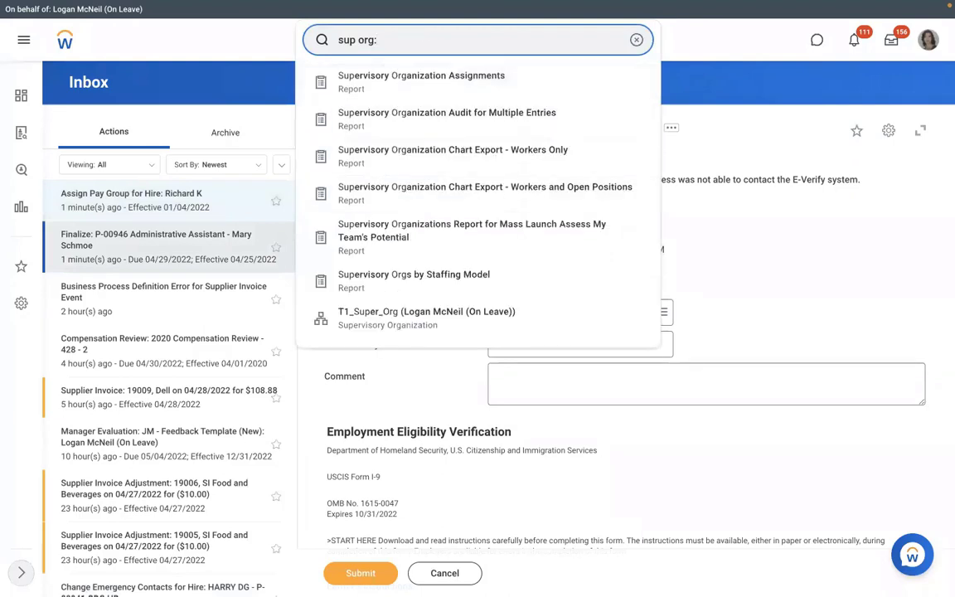
{"action": "type", "text": "rms"}
{"action": "left_click", "coordinate": [381, 81]}
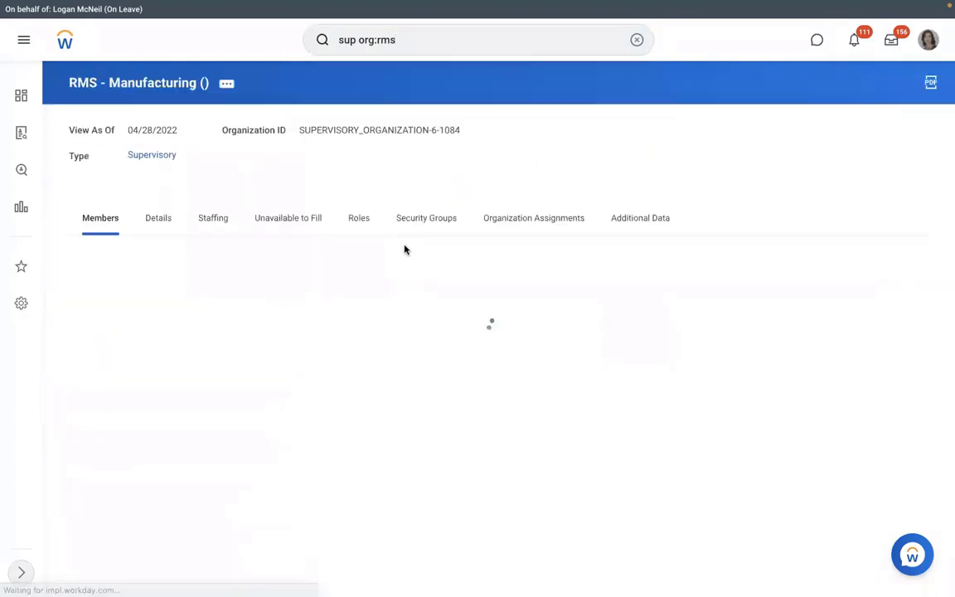
{"action": "left_click", "coordinate": [289, 219]}
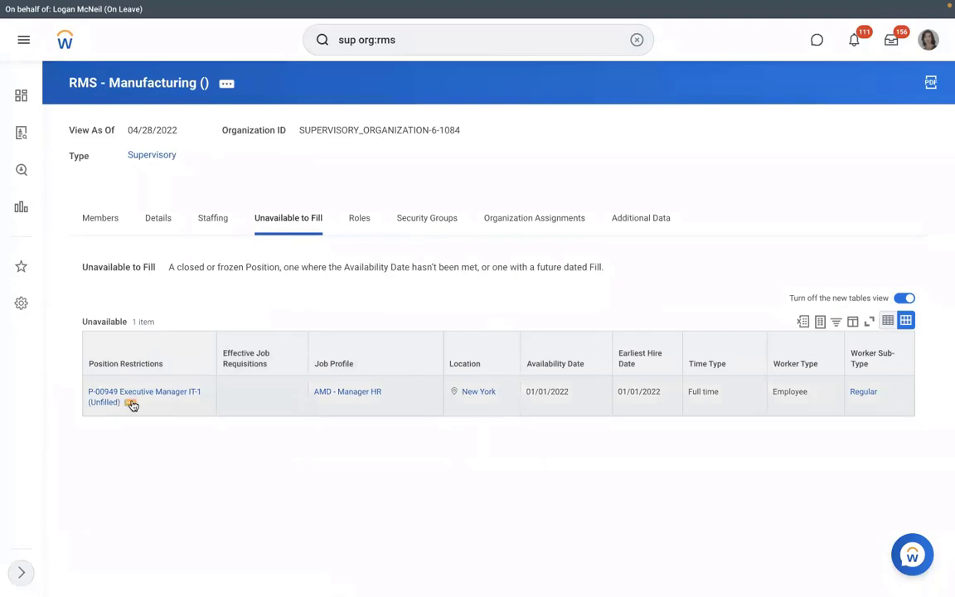
{"action": "left_click", "coordinate": [131, 404]}
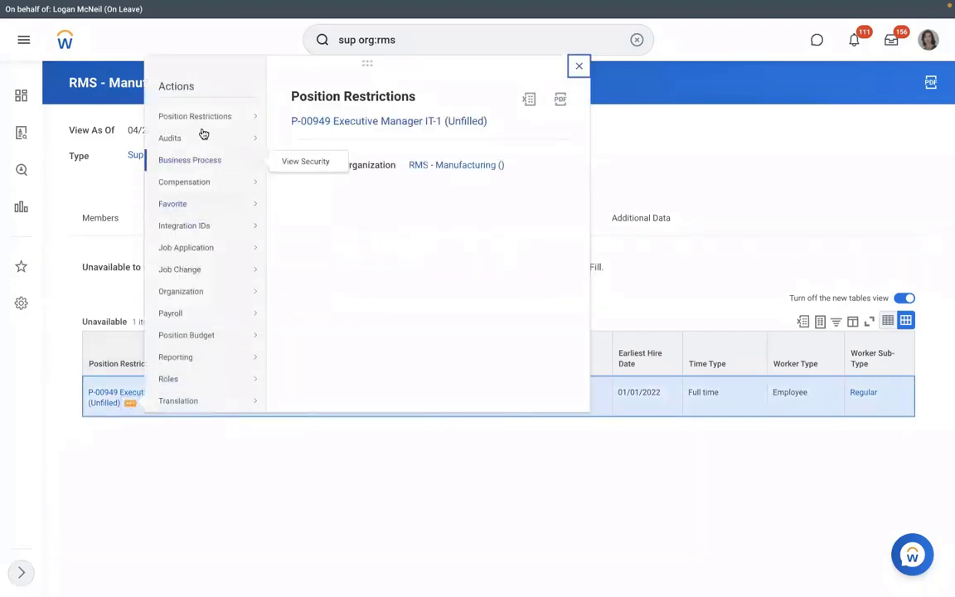
{"action": "mouse_move", "coordinate": [203, 123]}
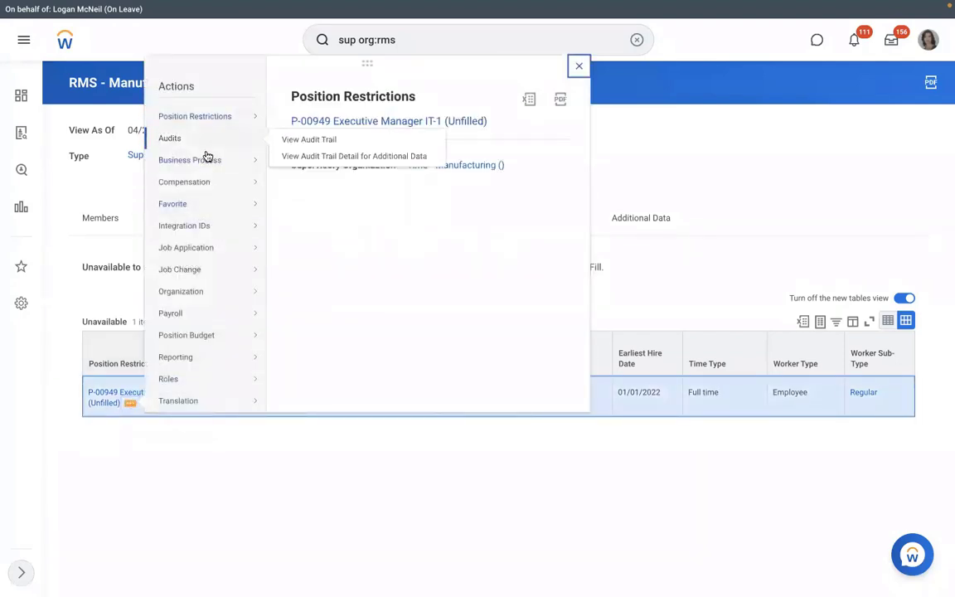
{"action": "left_click", "coordinate": [181, 474]}
Step: Open Business Process > Cancel for the pending hire in Staffing, then back out without cancelling
{"action": "left_click", "coordinate": [213, 218]}
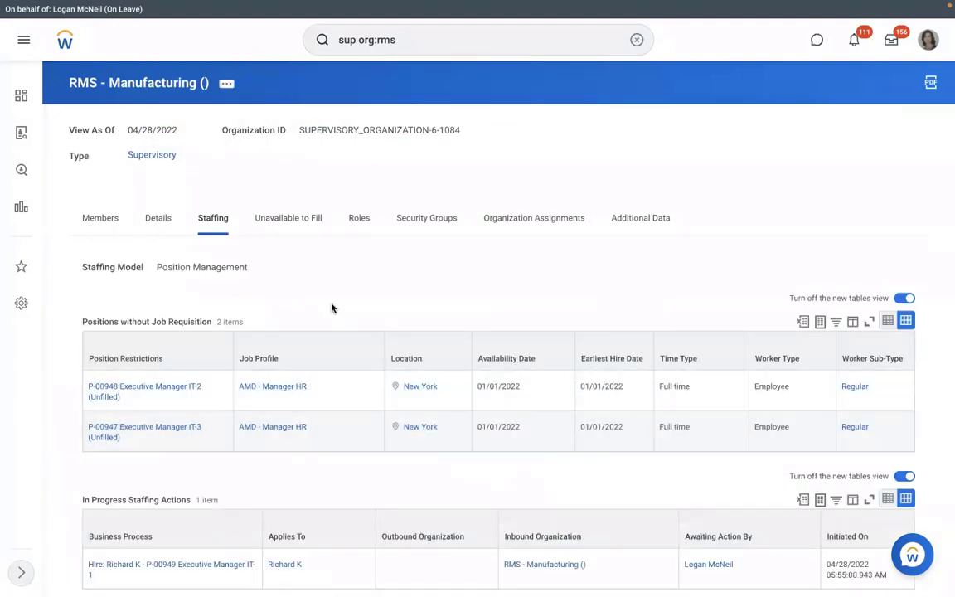
{"action": "scroll", "coordinate": [332, 308], "scroll_direction": "down", "scroll_amount": 1}
{"action": "scroll", "coordinate": [212, 452], "scroll_direction": "down", "scroll_amount": 1}
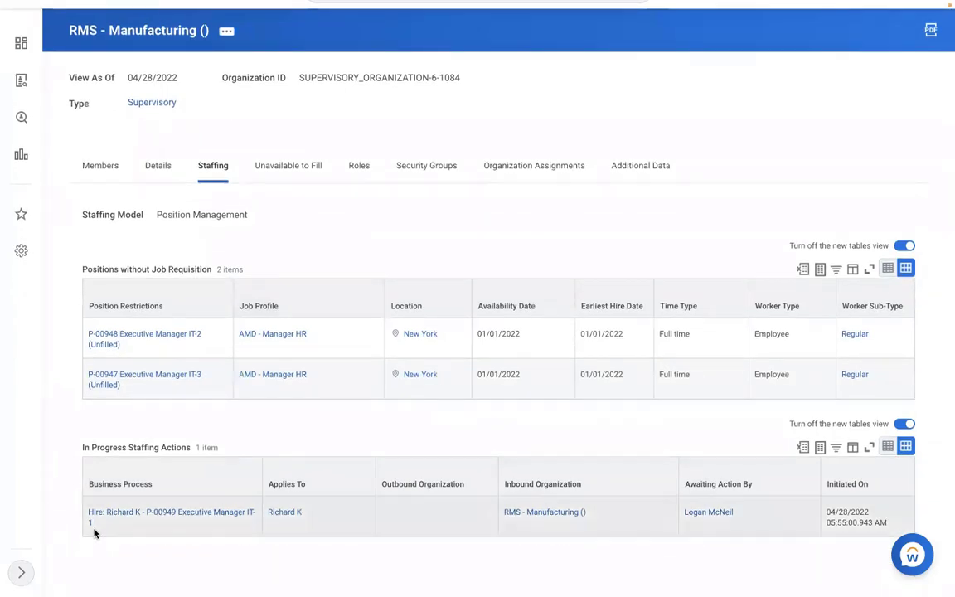
{"action": "left_click", "coordinate": [103, 525]}
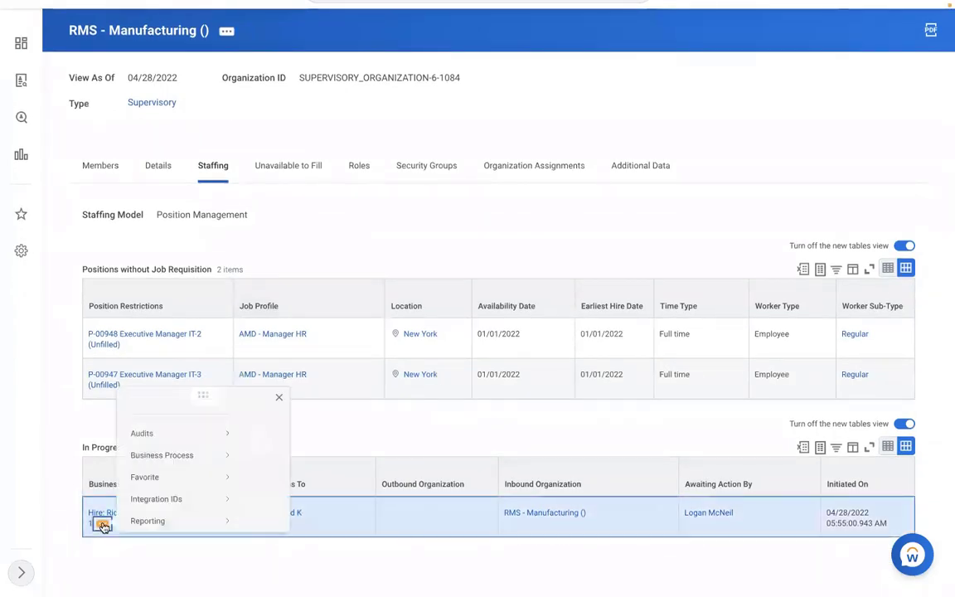
{"action": "mouse_move", "coordinate": [171, 421]}
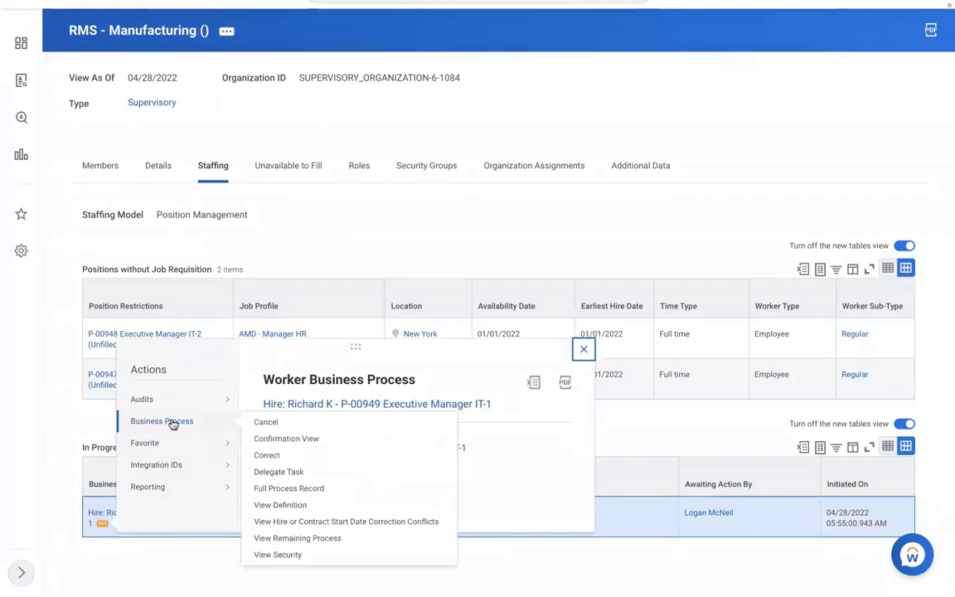
{"action": "left_click", "coordinate": [264, 425]}
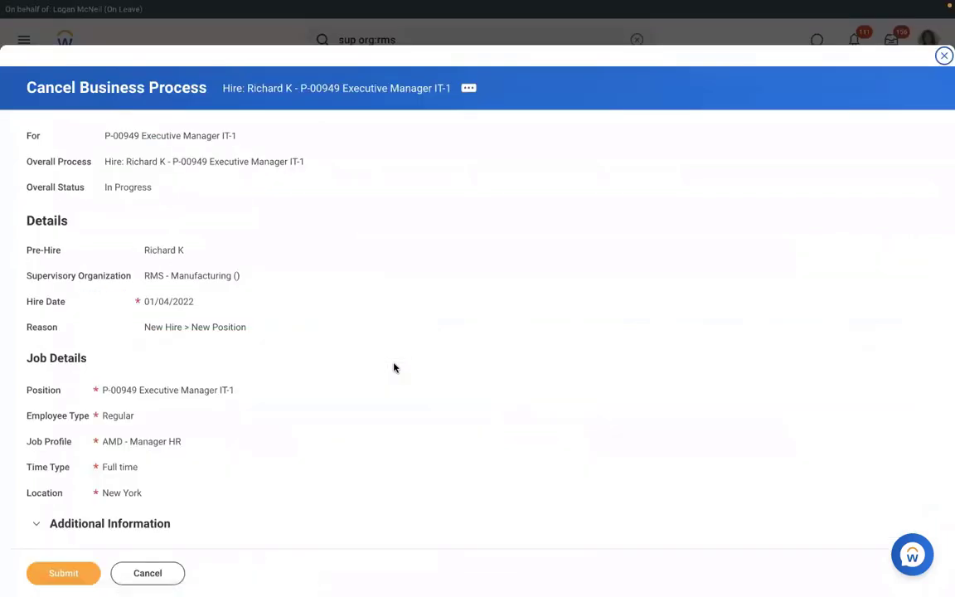
{"action": "left_click", "coordinate": [147, 573]}
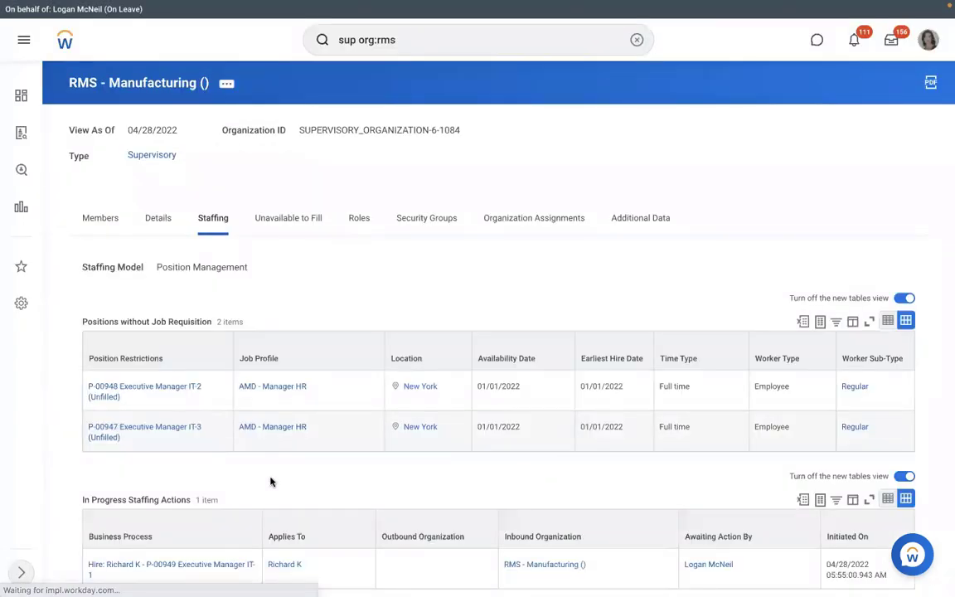
Step: Copy the pending hire process link's name as text
{"action": "scroll", "coordinate": [207, 498], "scroll_direction": "down", "scroll_amount": 1}
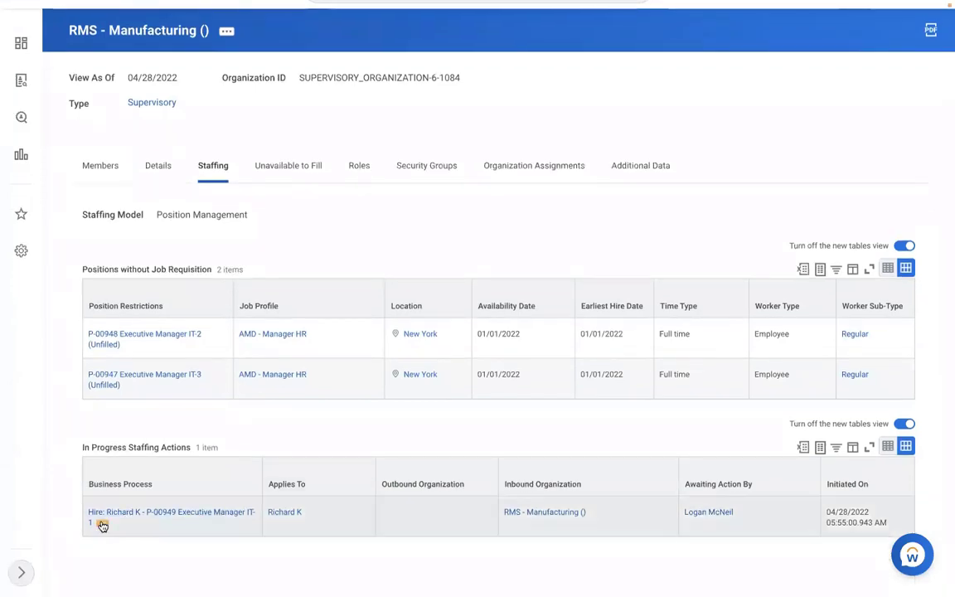
{"action": "right_click", "coordinate": [101, 526]}
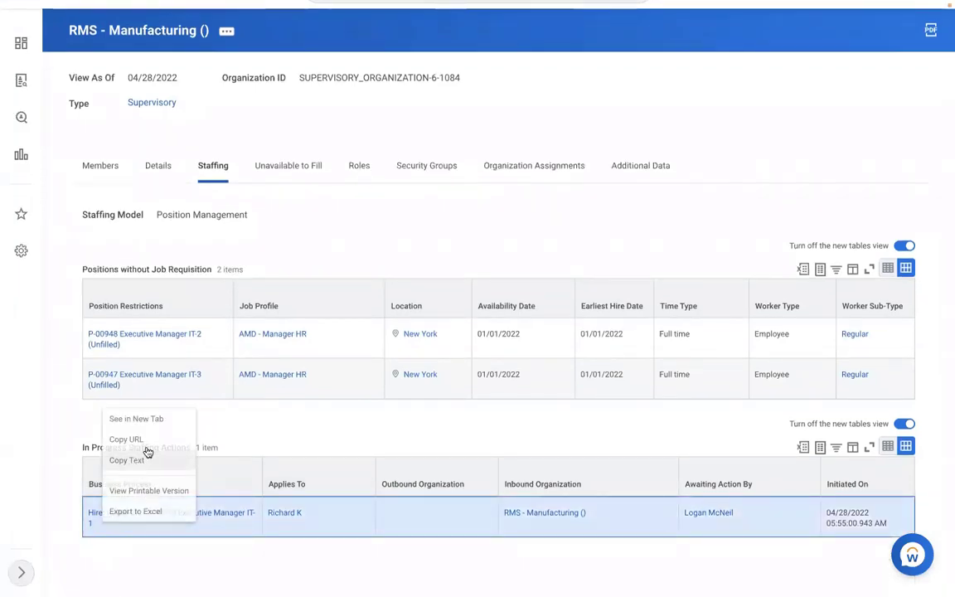
{"action": "left_click", "coordinate": [147, 448]}
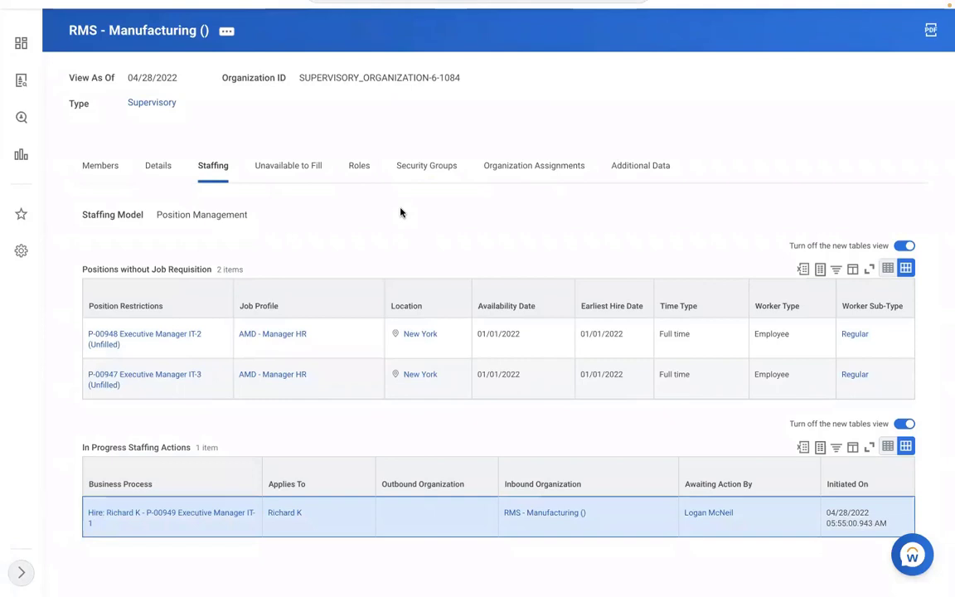
{"action": "scroll", "coordinate": [402, 213], "scroll_direction": "up", "scroll_amount": 1}
{"action": "scroll", "coordinate": [402, 213], "scroll_direction": "up", "scroll_amount": 1}
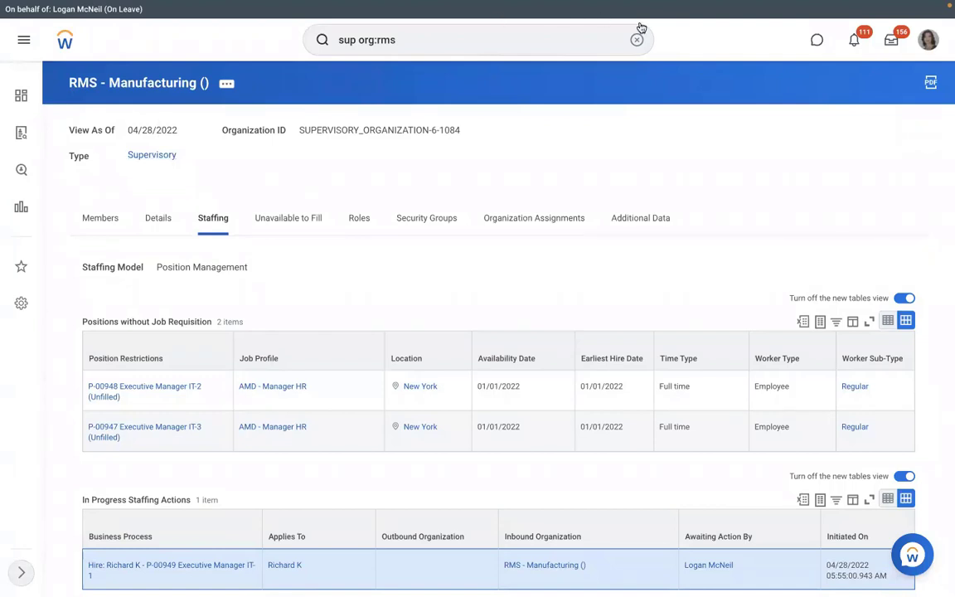
Step: Run the View Pay Group report for RBS - Monthly PYG
{"action": "left_click", "coordinate": [484, 39]}
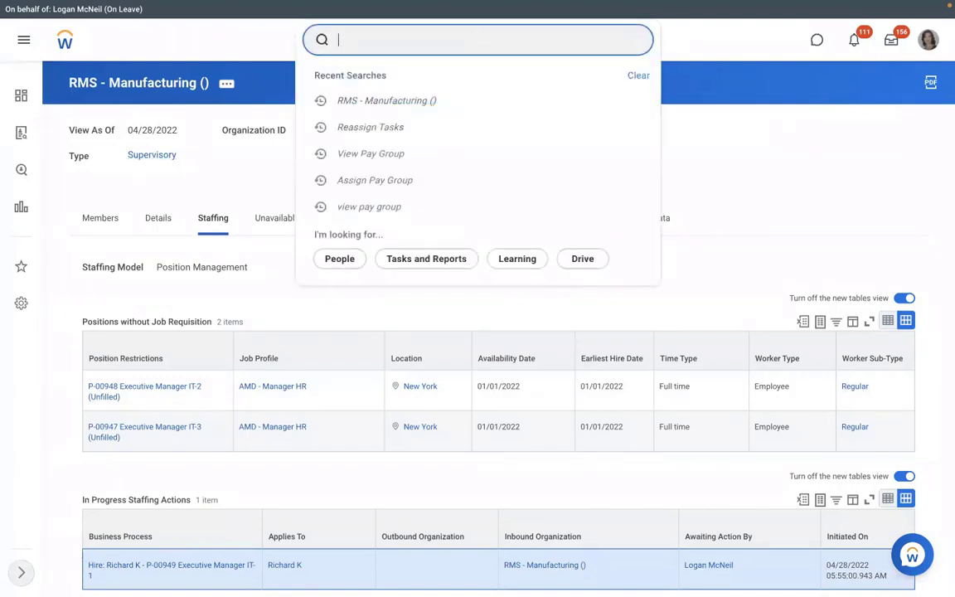
{"action": "type", "text": "view pay group"}
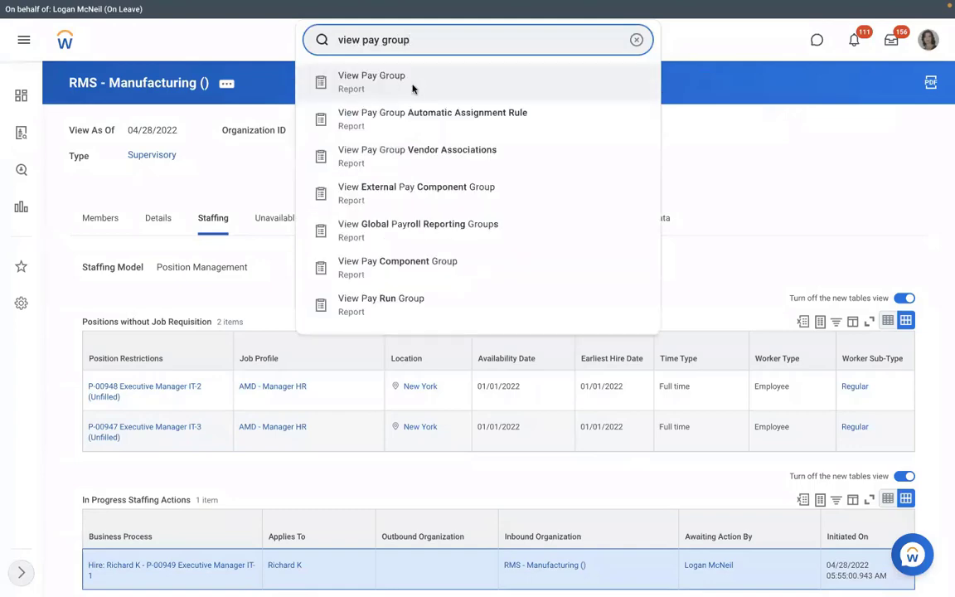
{"action": "left_click", "coordinate": [413, 83]}
{"action": "left_click", "coordinate": [380, 170]}
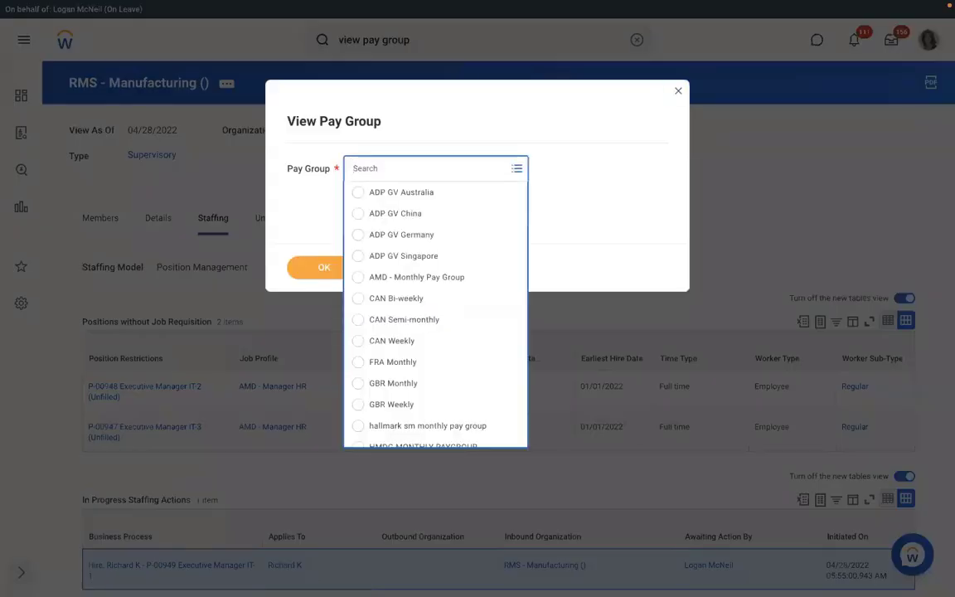
{"action": "type", "text": "rms"}
{"action": "key", "text": "Return"}
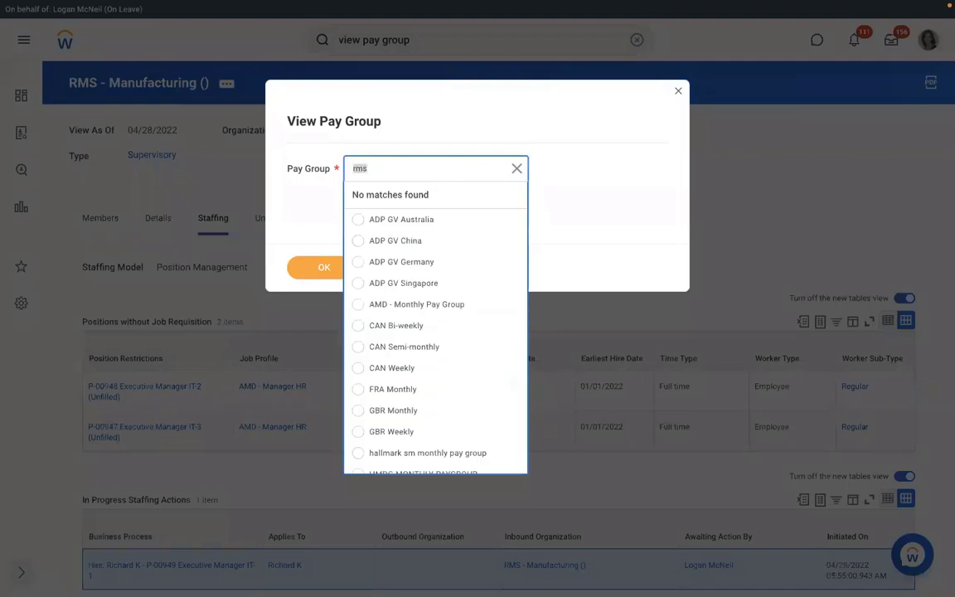
{"action": "type", "text": "rm"}
{"action": "key", "text": "Return"}
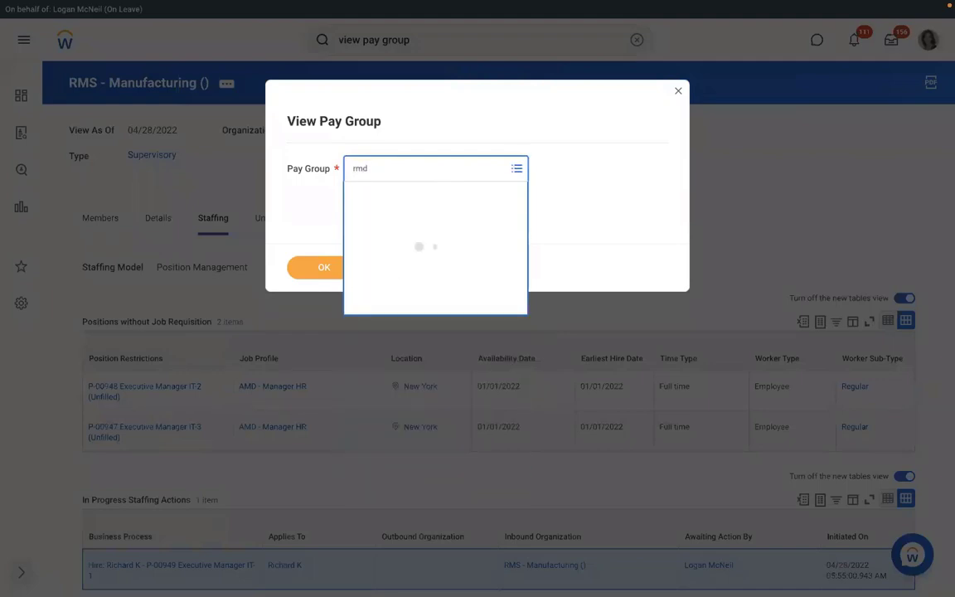
{"action": "type", "text": "rms"}
{"action": "key", "text": "Return"}
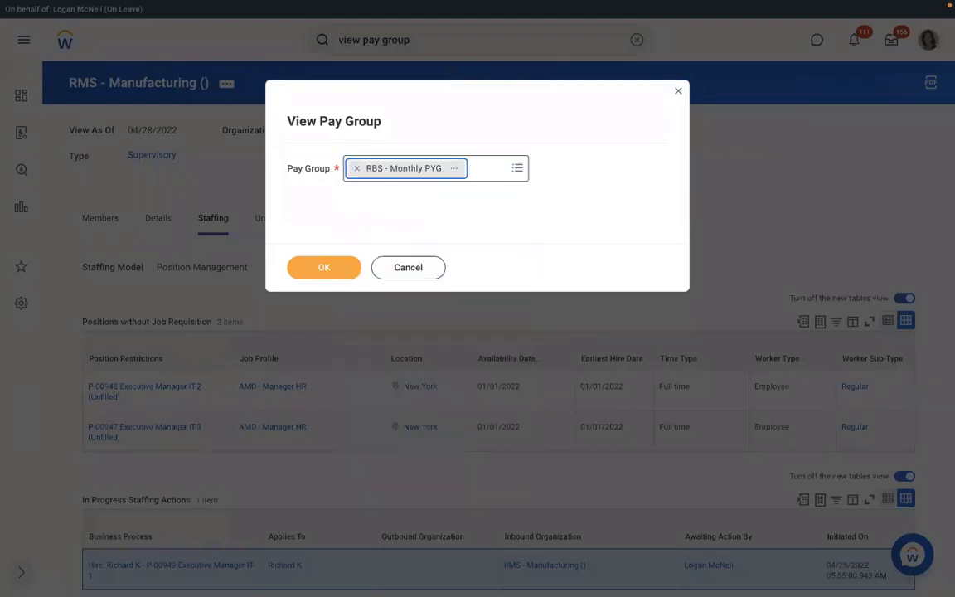
{"action": "left_click", "coordinate": [310, 271]}
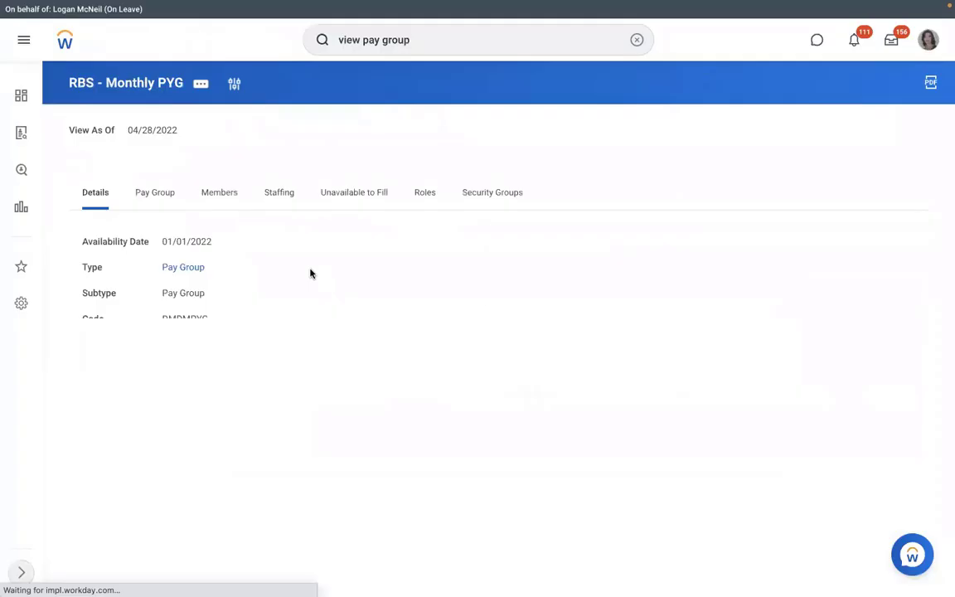
Step: Open the RBS - PYG Automatic Assignment rule from the Pay Group tab and show its actions
{"action": "left_click", "coordinate": [158, 207]}
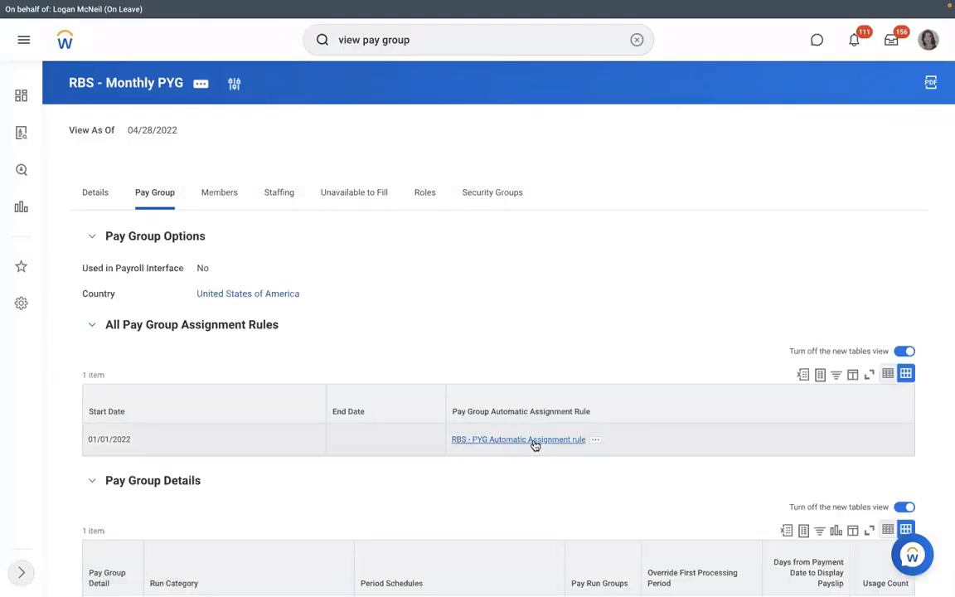
{"action": "left_click", "coordinate": [534, 441]}
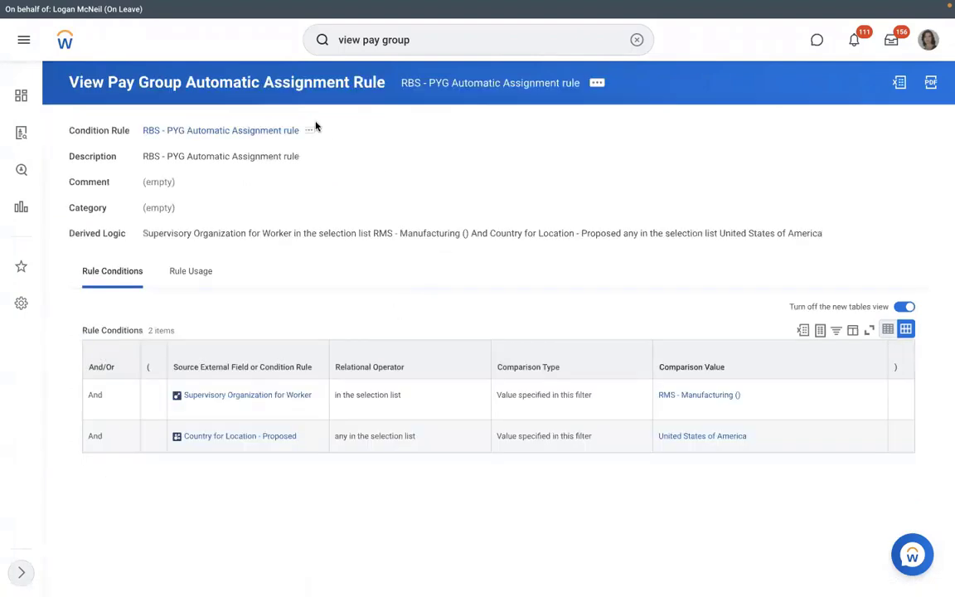
{"action": "left_click", "coordinate": [597, 84]}
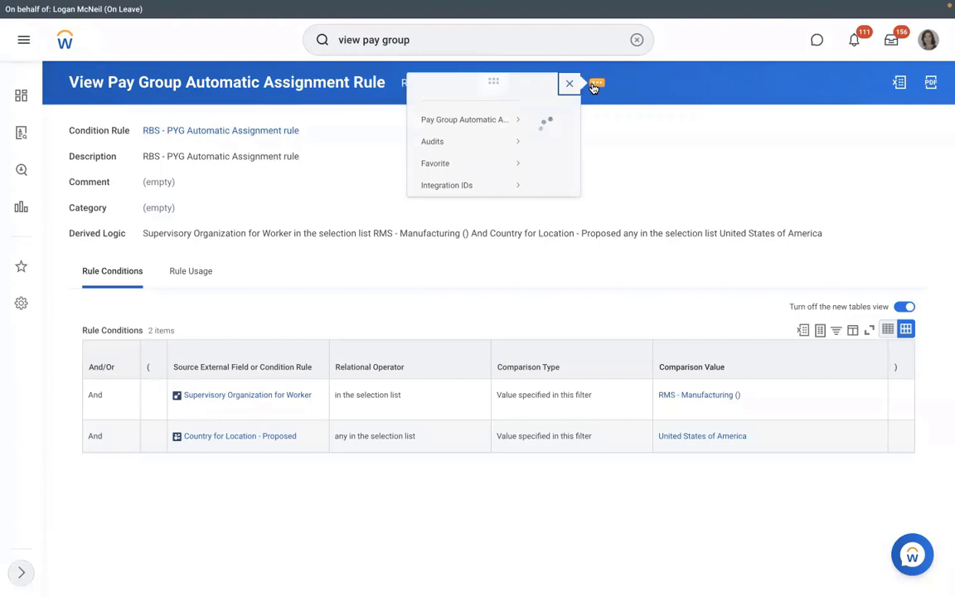
Step: Test RBS - PYG Automatic Assignment against the pending hire's Assign Pay Group worker event
{"action": "mouse_move", "coordinate": [32, 133]}
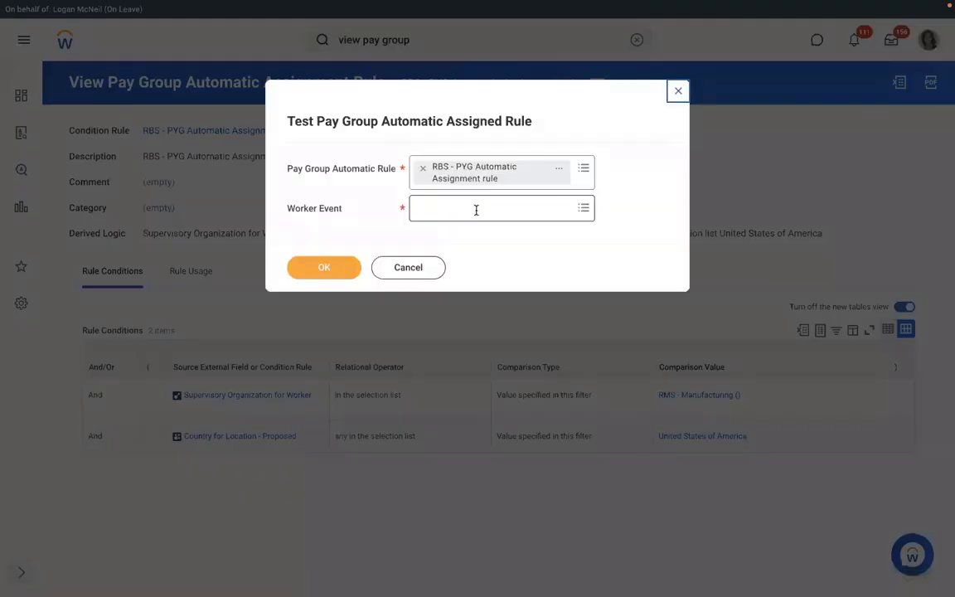
{"action": "left_click", "coordinate": [477, 210]}
{"action": "key", "text": "ctrl+v"}
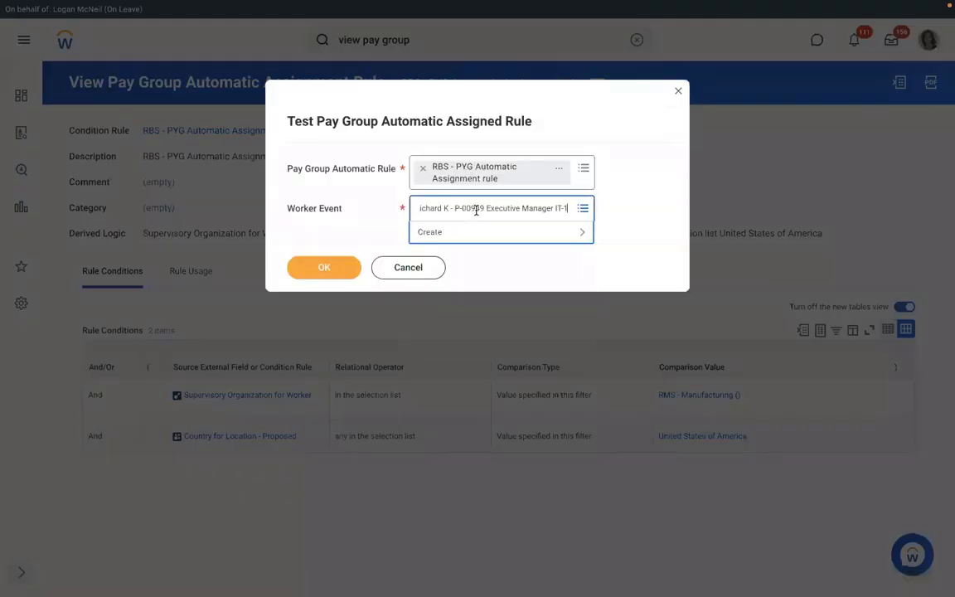
{"action": "key", "text": "Return"}
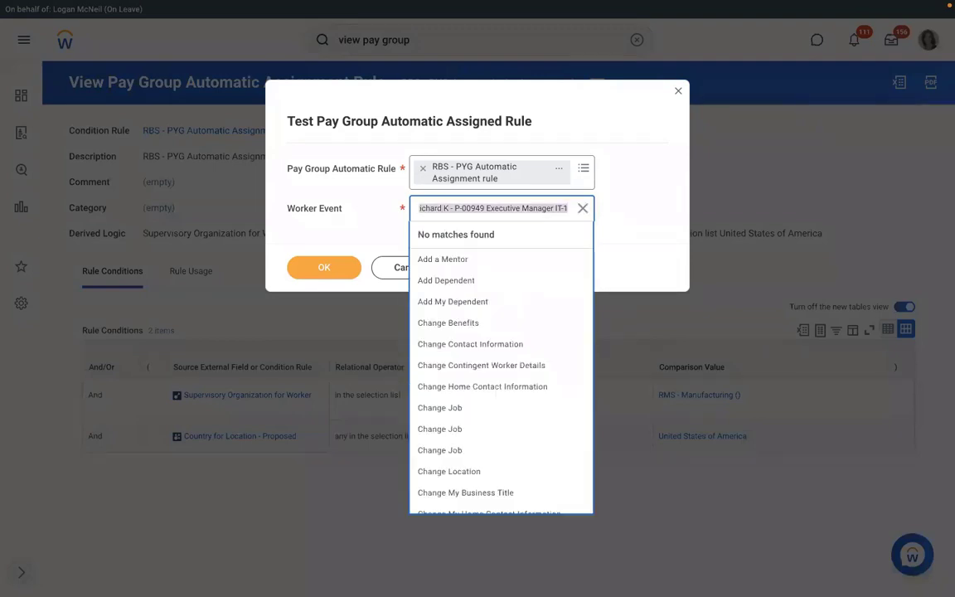
{"action": "type", "text": "richar"}
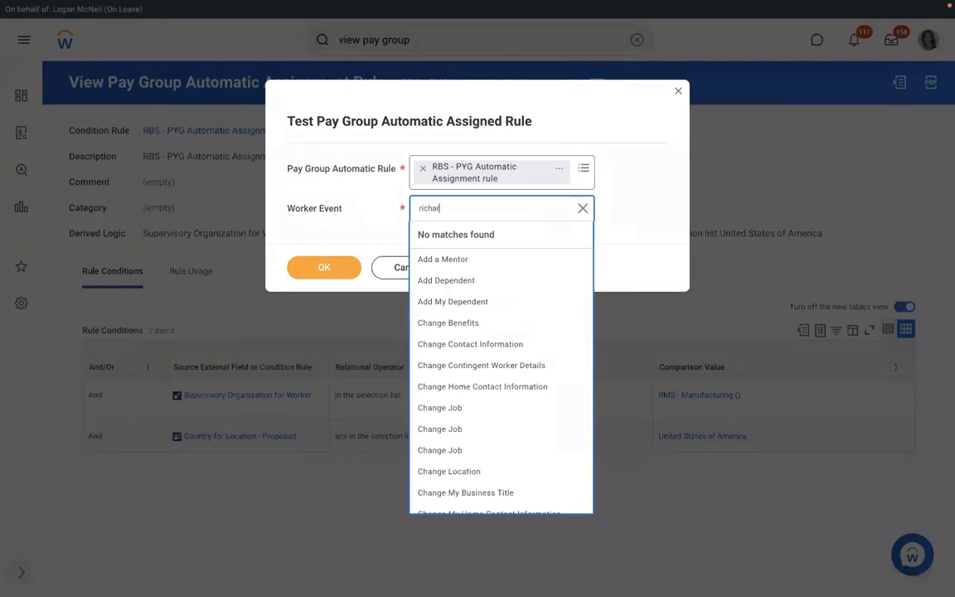
{"action": "type", "text": "d k"}
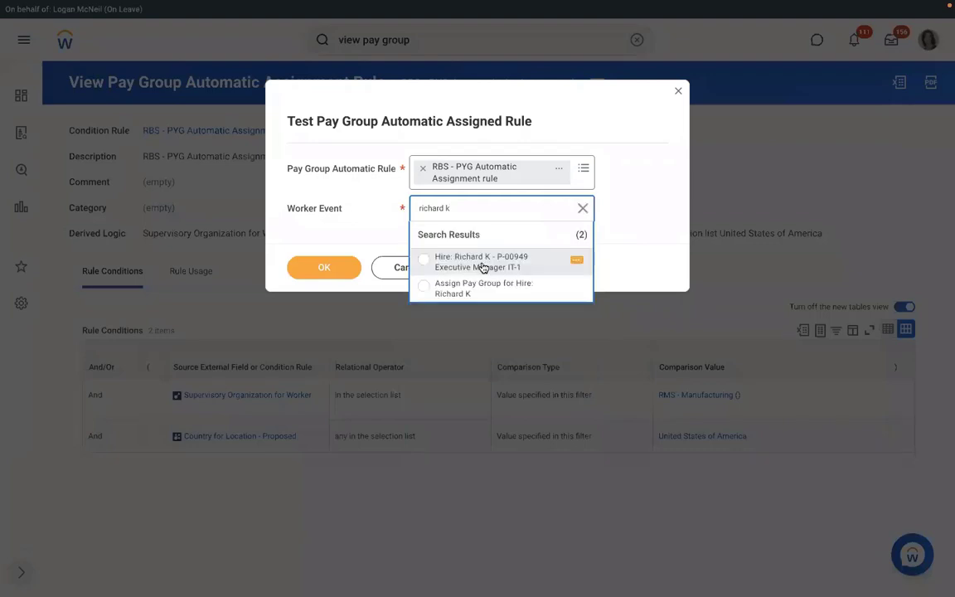
{"action": "left_click", "coordinate": [468, 292]}
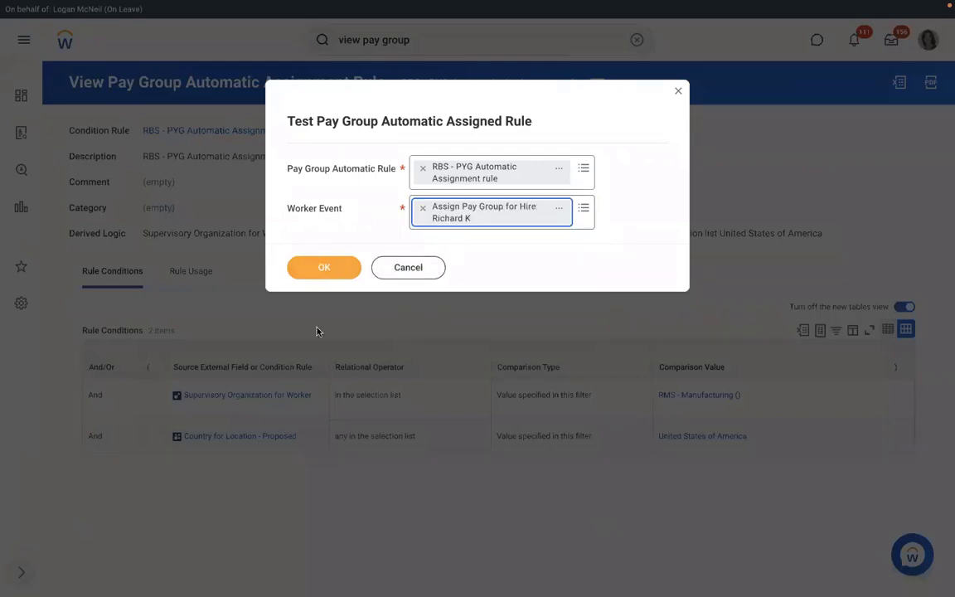
{"action": "left_click", "coordinate": [324, 268]}
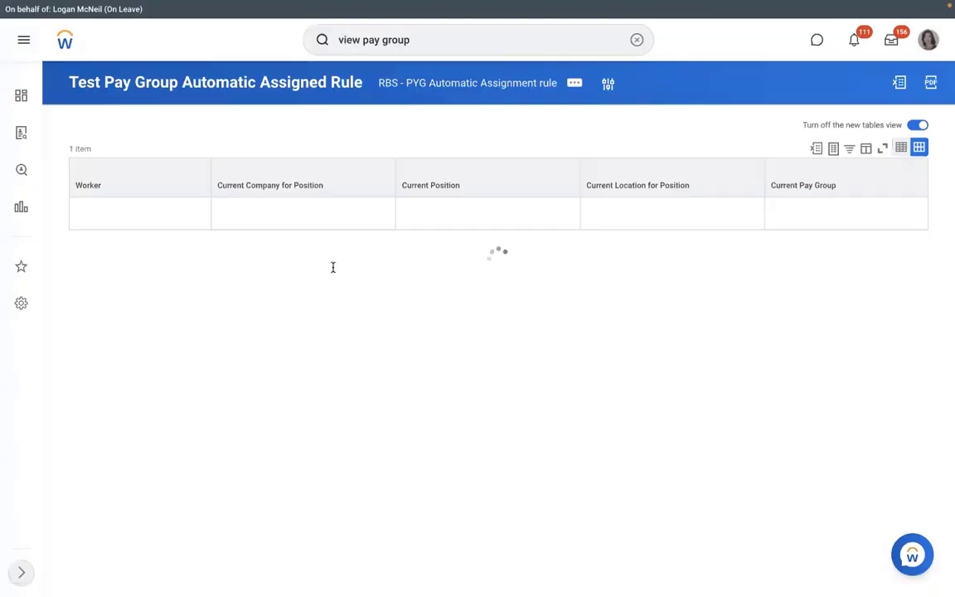
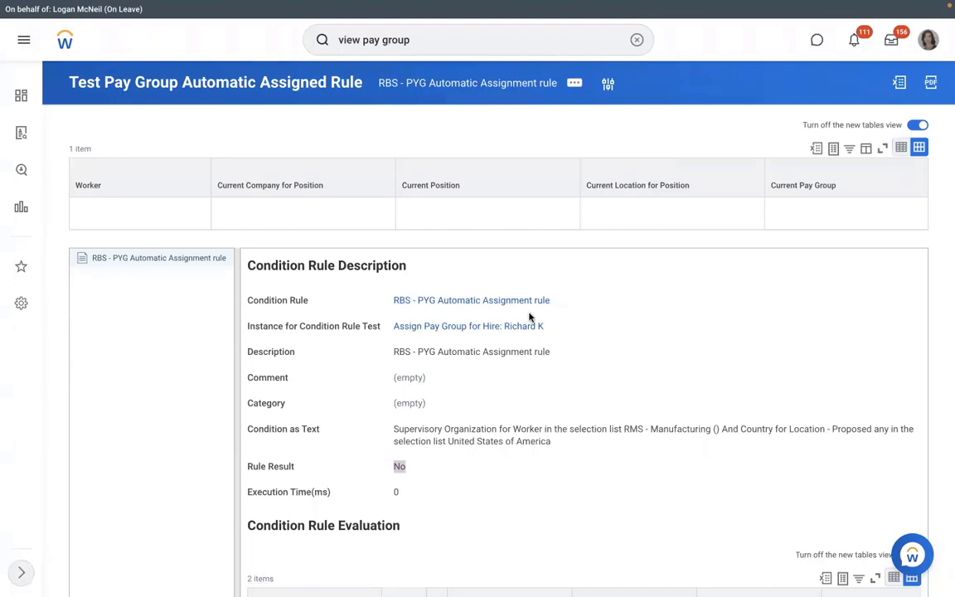
Step: Open the RBS - PYG Automatic Assignment condition rule in edit mode and empty row 1's Source field
{"action": "left_click", "coordinate": [467, 301]}
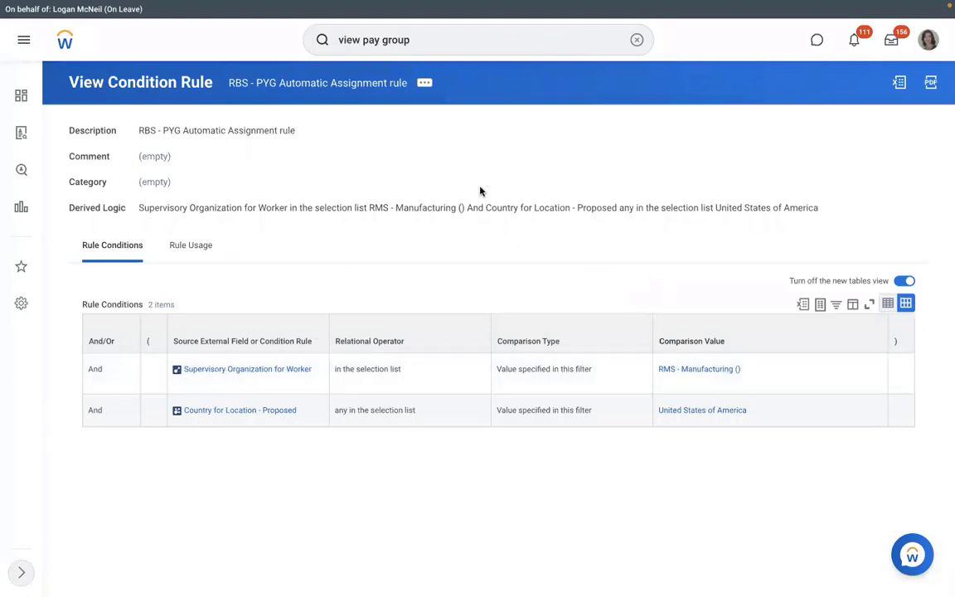
{"action": "left_click", "coordinate": [425, 84]}
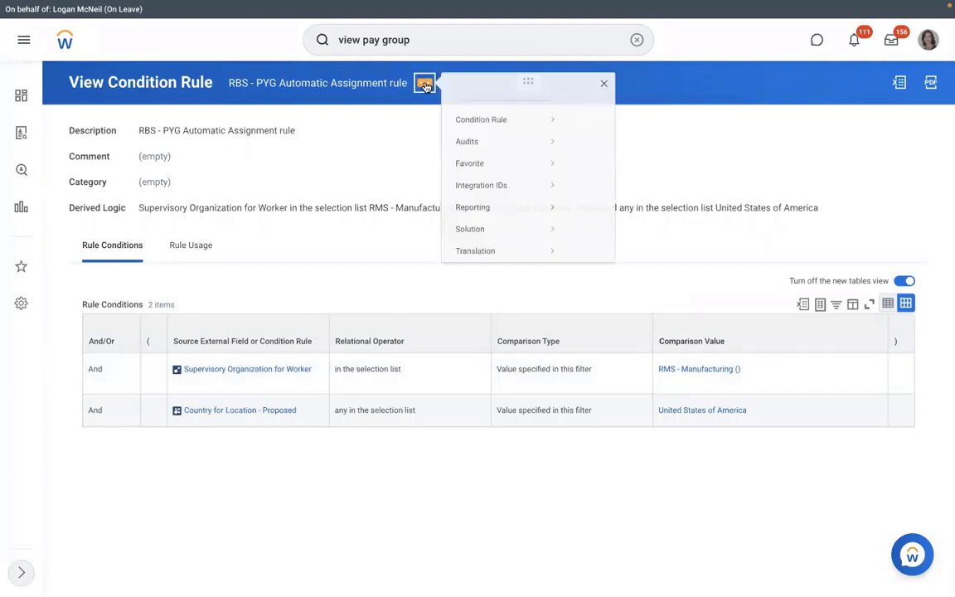
{"action": "mouse_move", "coordinate": [573, 124]}
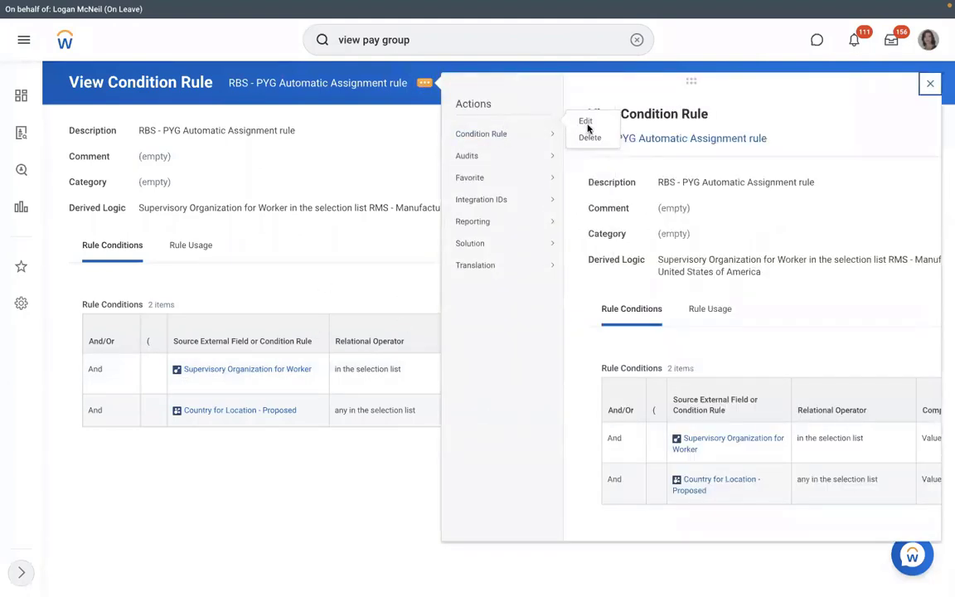
{"action": "mouse_move", "coordinate": [514, 155]}
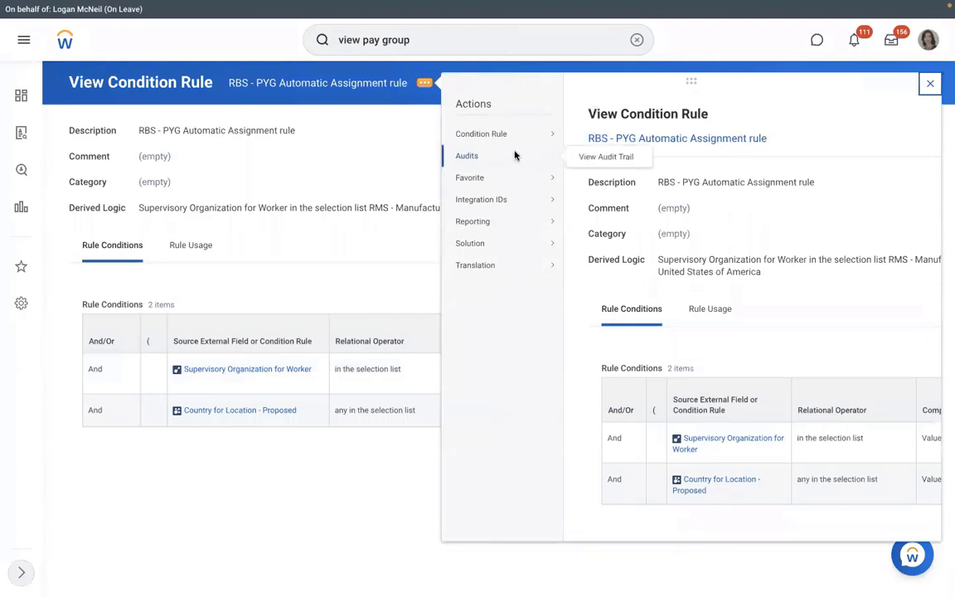
{"action": "mouse_move", "coordinate": [516, 134]}
{"action": "left_click", "coordinate": [591, 139]}
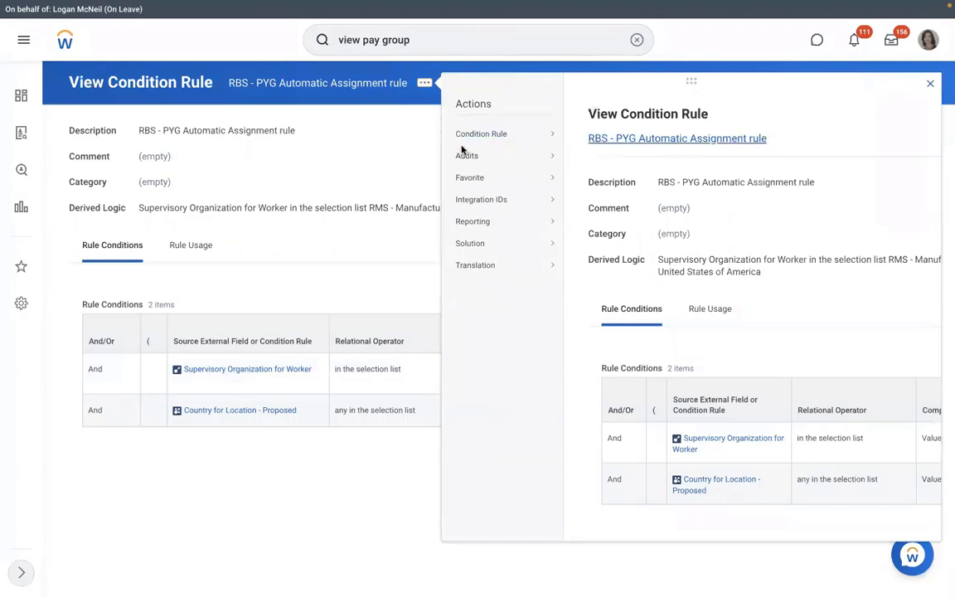
{"action": "left_click", "coordinate": [407, 417]}
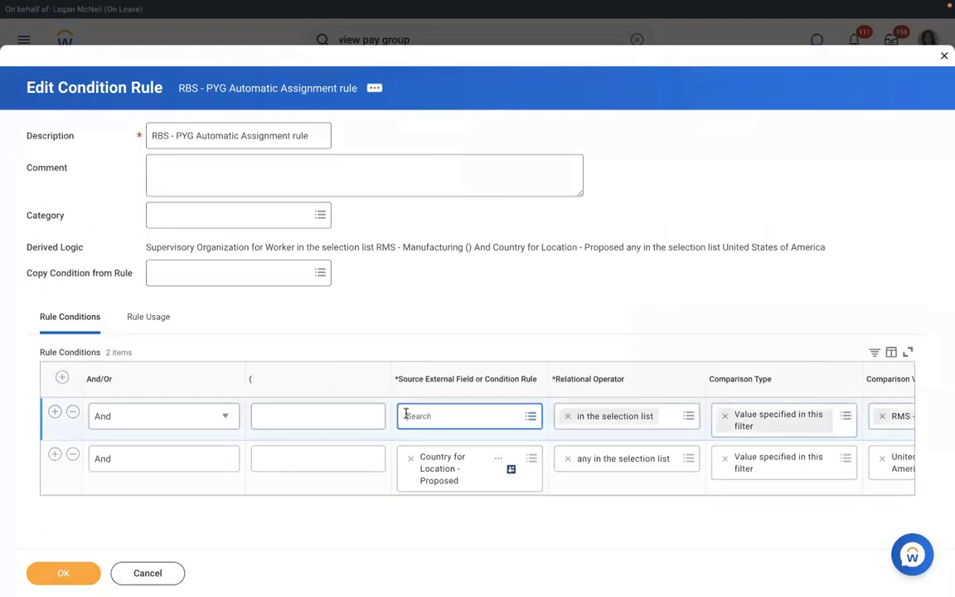
Step: Set condition 1 to Supervisory Organization - Proposed with value RMS - Manufacturing ()
{"action": "type", "text": "supervis"}
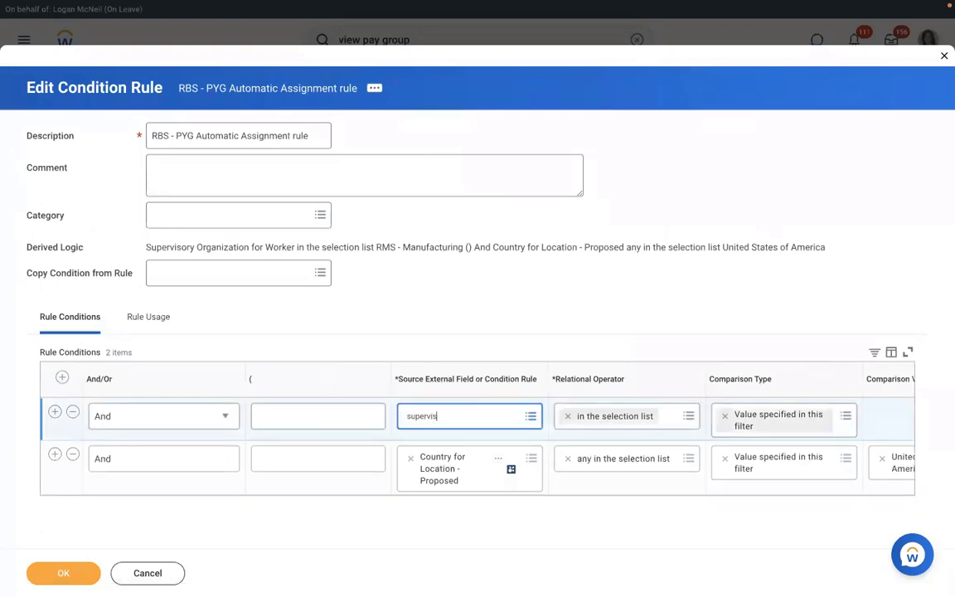
{"action": "type", "text": "ory org"}
{"action": "key", "text": "Return"}
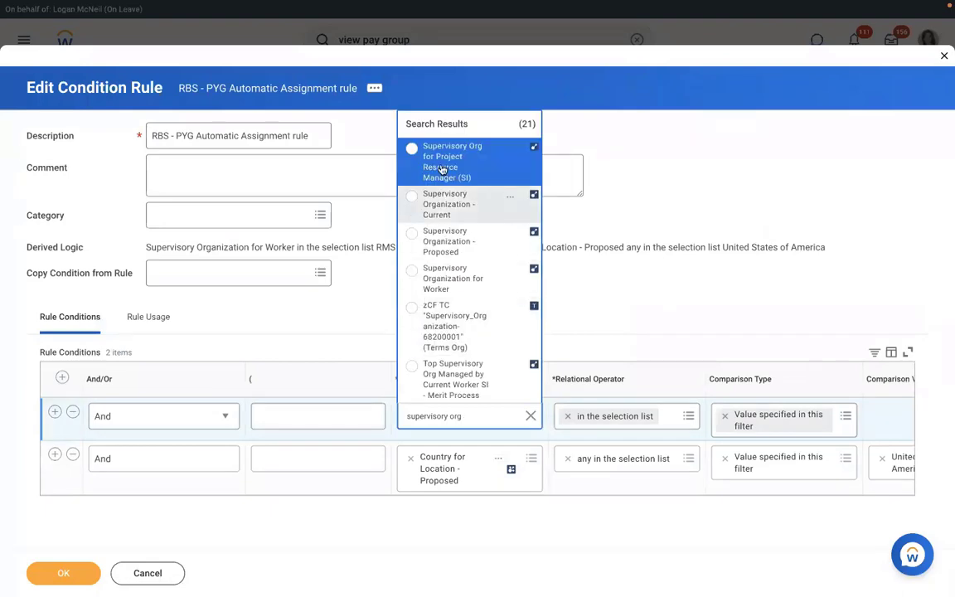
{"action": "left_click", "coordinate": [444, 242]}
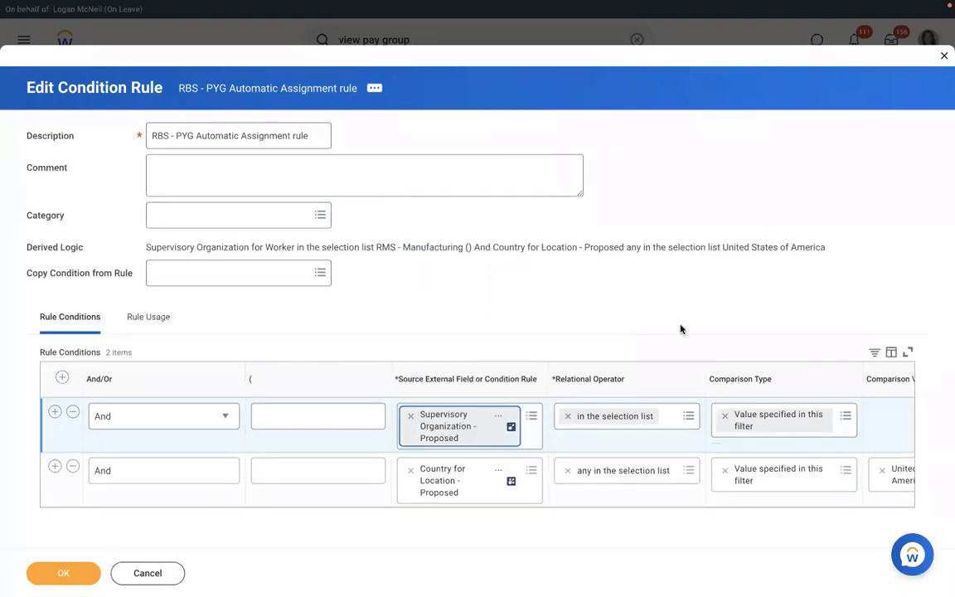
{"action": "left_click", "coordinate": [889, 416]}
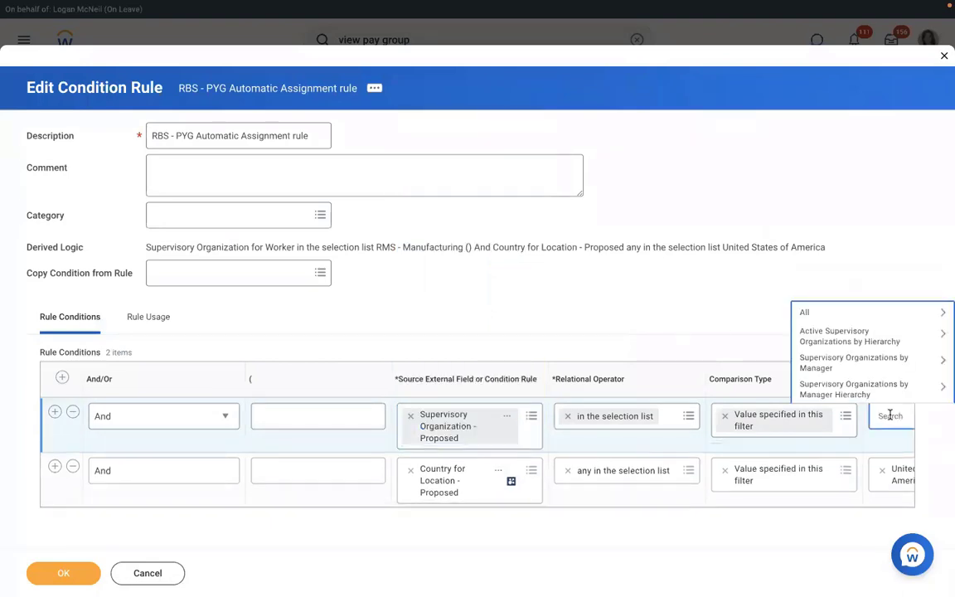
{"action": "type", "text": "rms"}
{"action": "key", "text": "Return"}
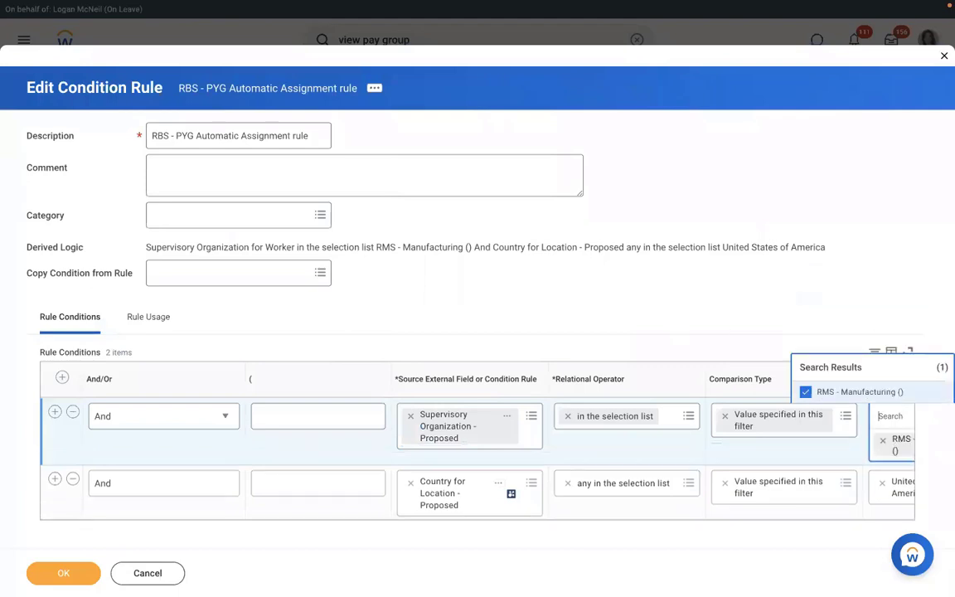
{"action": "left_click", "coordinate": [728, 275]}
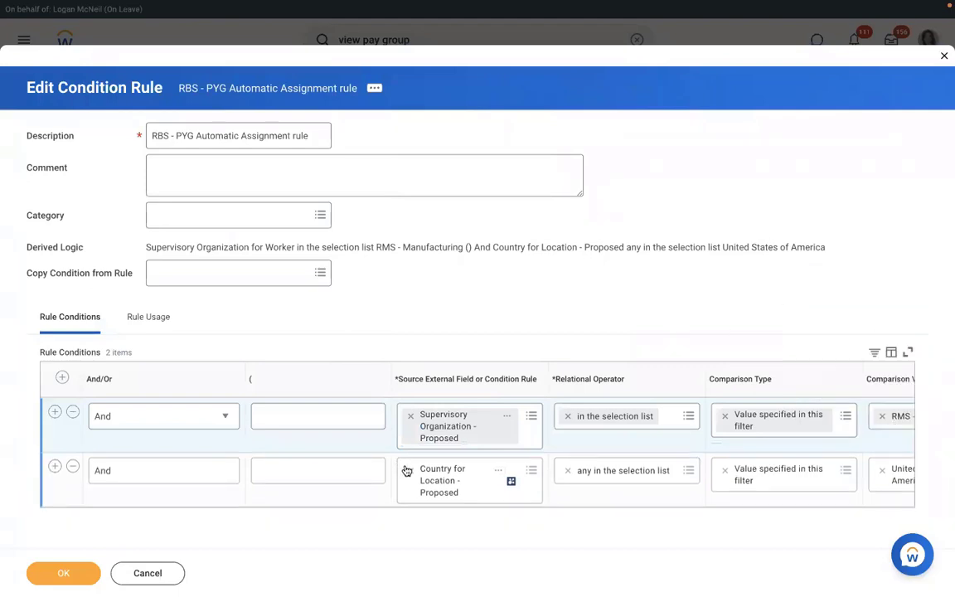
Step: Set condition 2 to Country for Location - Proposed equals United States of America and save the rule
{"action": "left_click", "coordinate": [446, 470]}
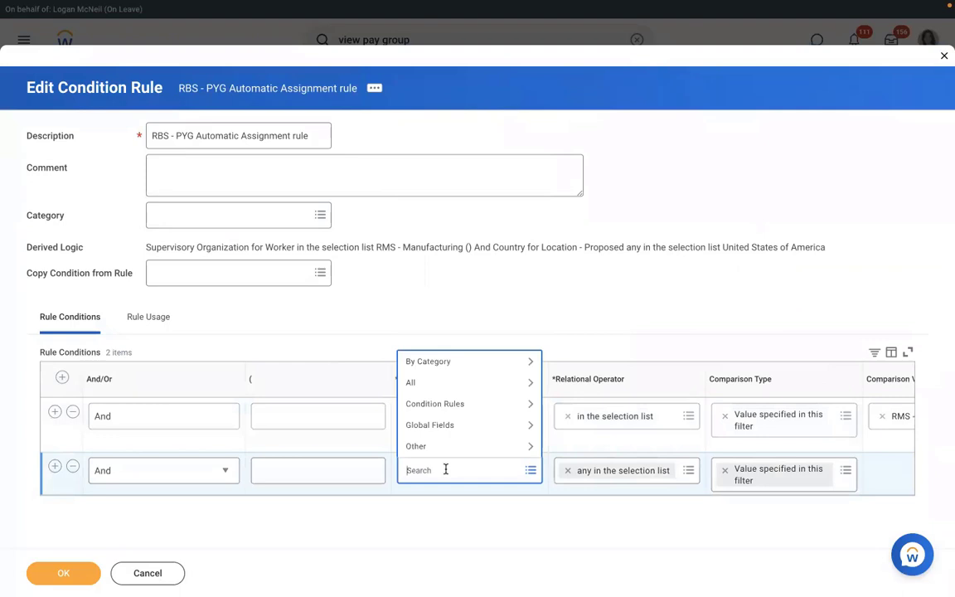
{"action": "type", "text": "c"}
{"action": "type", "text": "cou"}
{"action": "key", "text": "Return"}
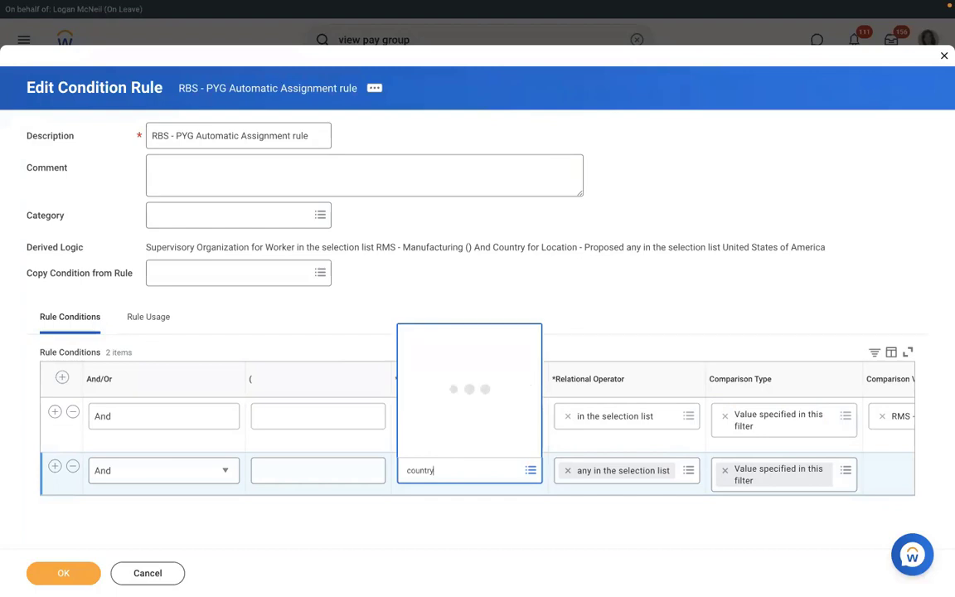
{"action": "key", "text": "Down"}
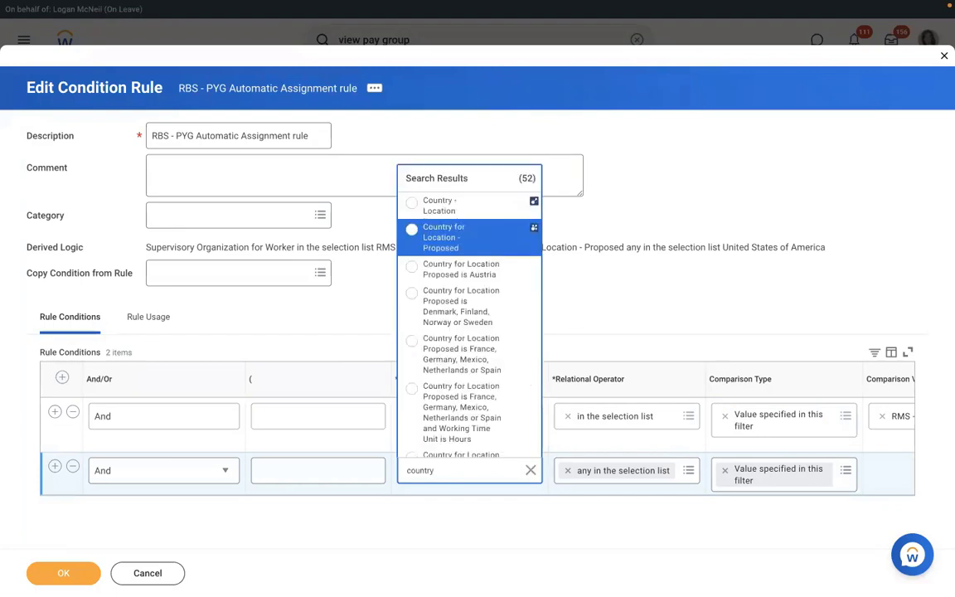
{"action": "key", "text": "Down"}
{"action": "key", "text": "Up"}
{"action": "key", "text": "Return"}
{"action": "left_click", "coordinate": [885, 471]}
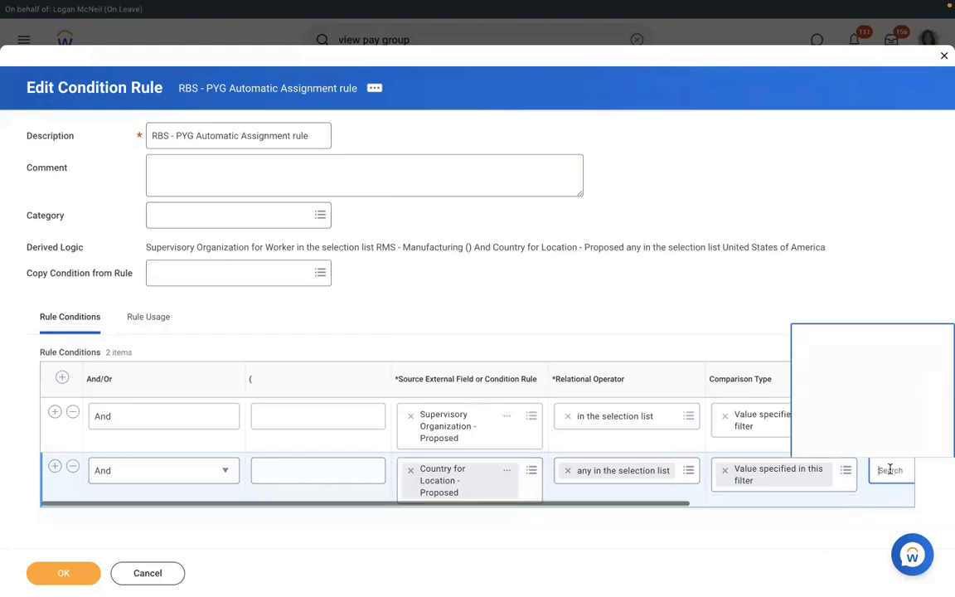
{"action": "type", "text": "u"}
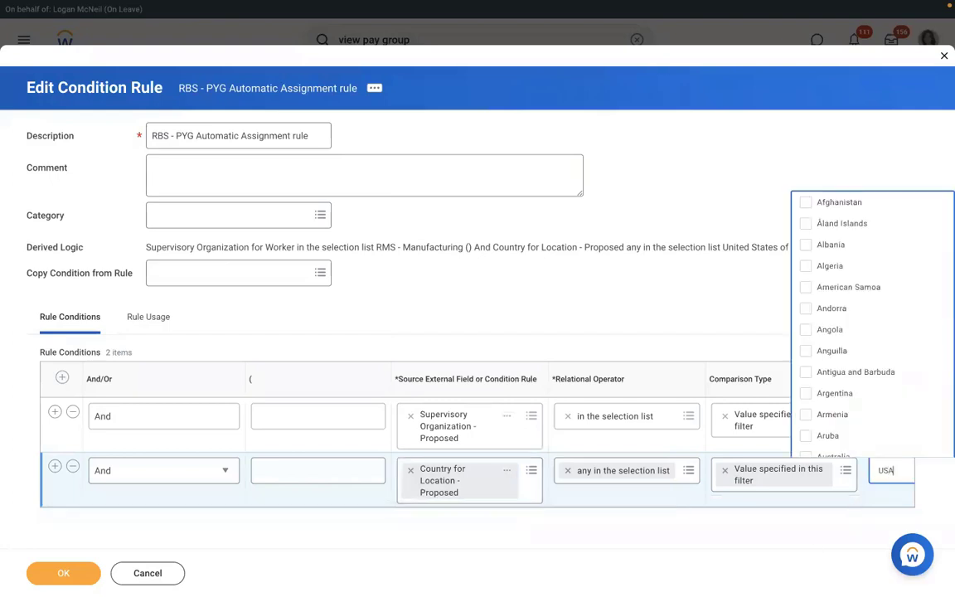
{"action": "type", "text": "SA"}
{"action": "key", "text": "Return"}
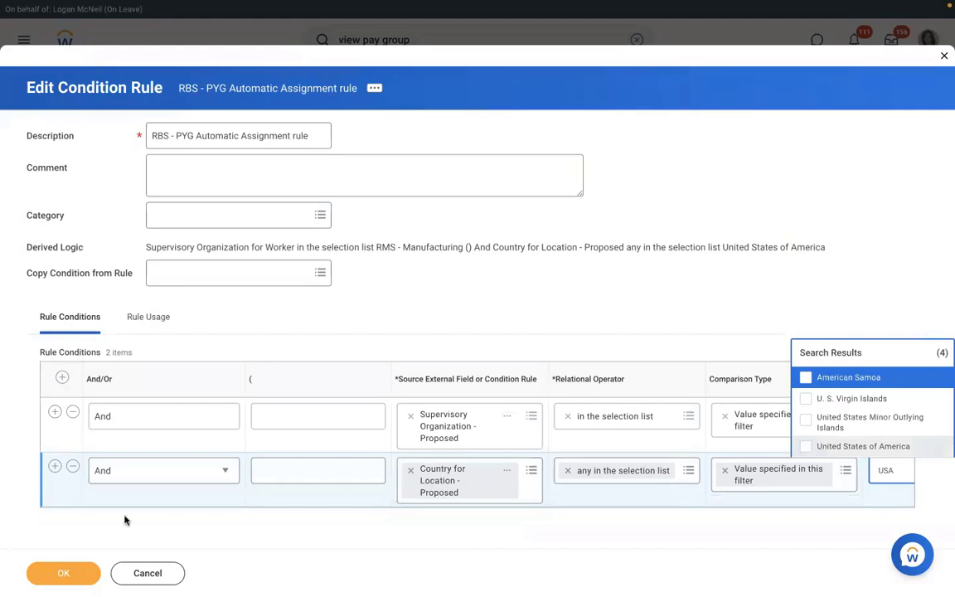
{"action": "key", "text": "Down"}
{"action": "key", "text": "Down"}
{"action": "key", "text": "Down"}
{"action": "key", "text": "Return"}
{"action": "left_click", "coordinate": [64, 573]}
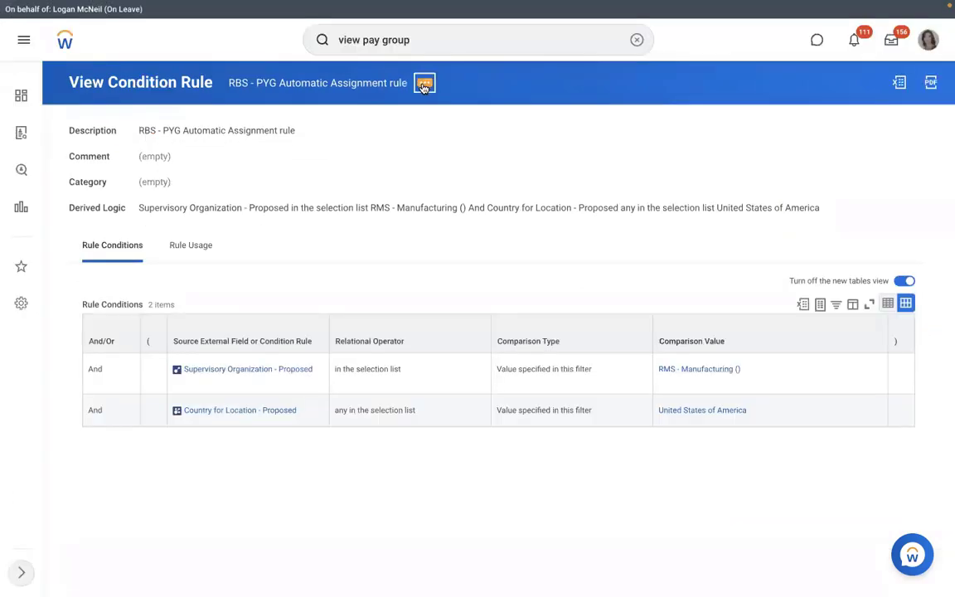
Step: Dismiss the rule's related actions menu and run the 'view pay group' search
{"action": "left_click", "coordinate": [423, 85]}
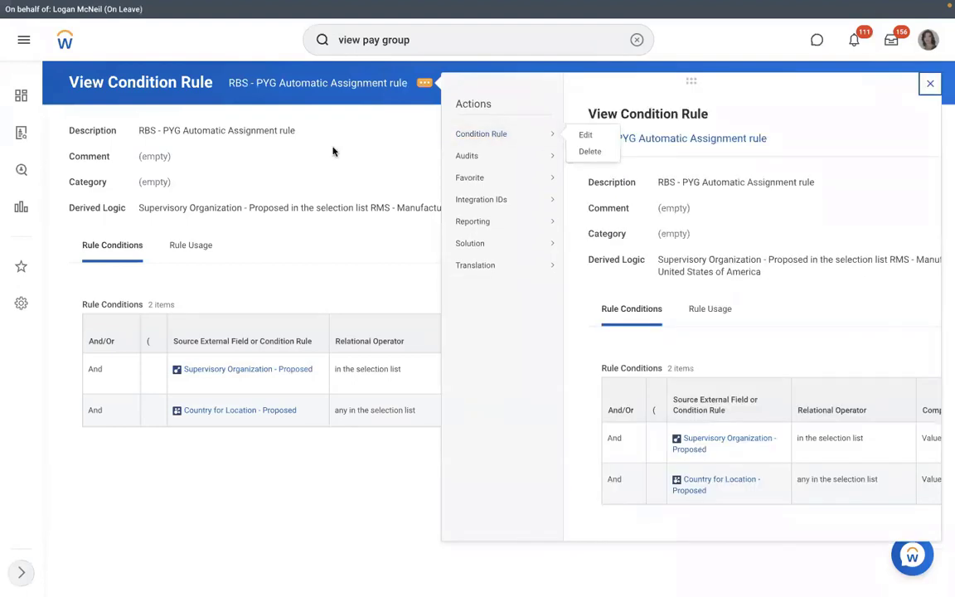
{"action": "left_click", "coordinate": [280, 83]}
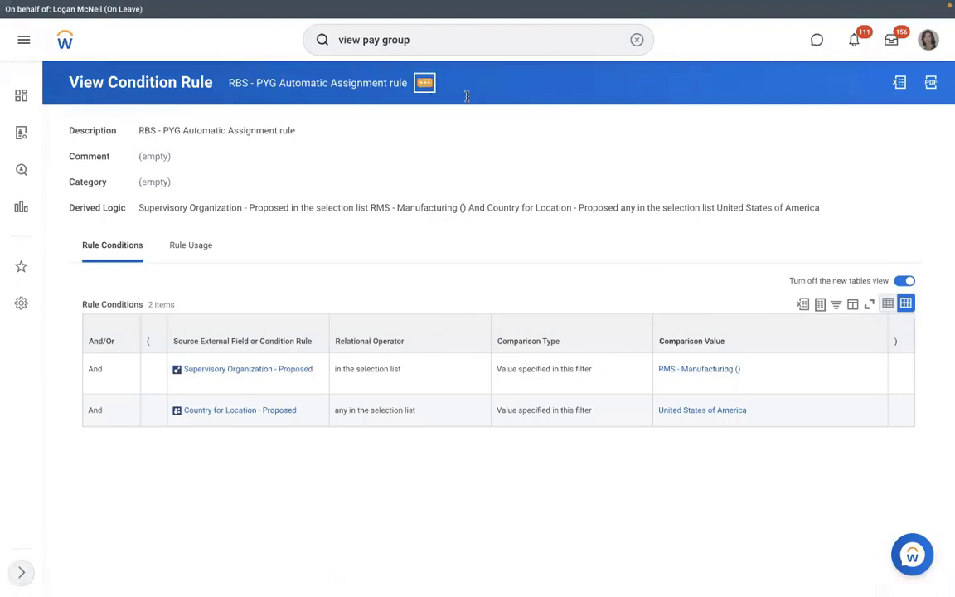
{"action": "mouse_move", "coordinate": [499, 135]}
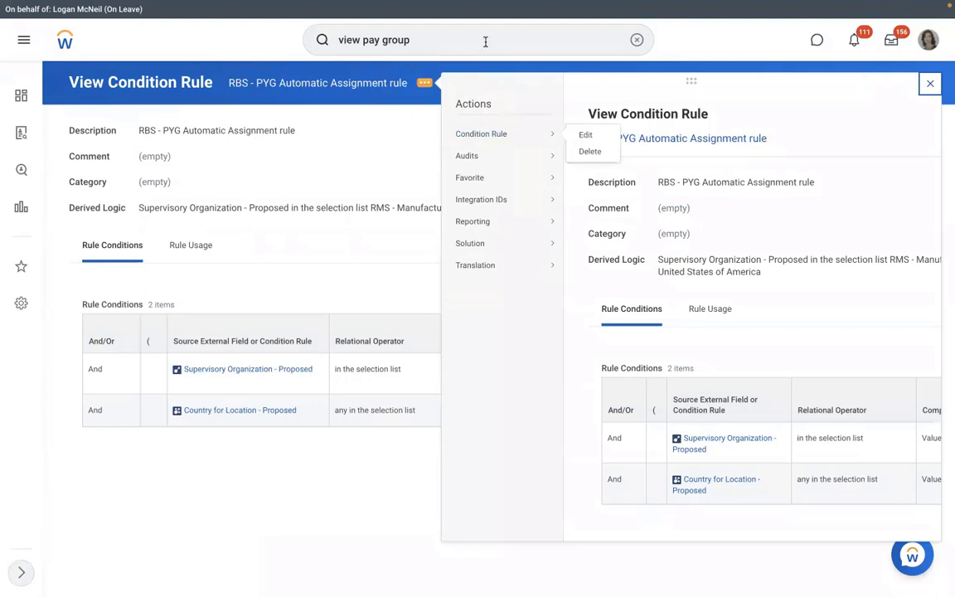
{"action": "key", "text": "Return"}
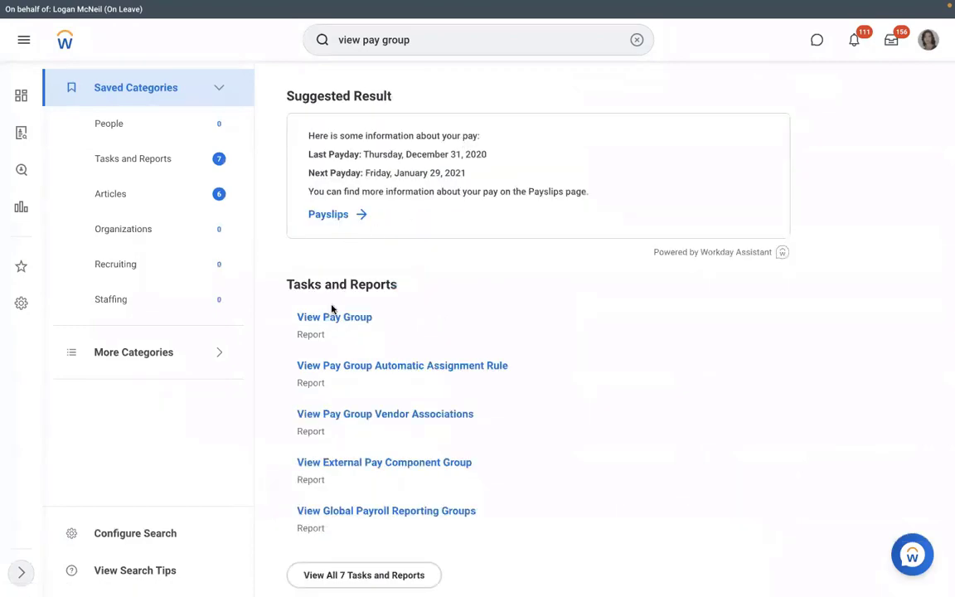
Step: Run View Pay Group for RBS - Monthly PYG and open that pay group
{"action": "left_click", "coordinate": [329, 318]}
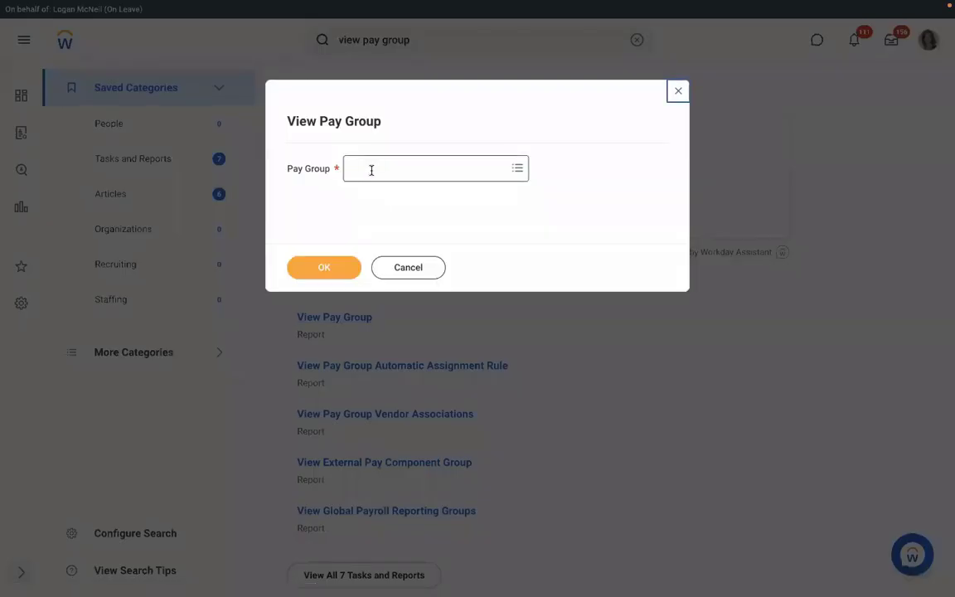
{"action": "left_click", "coordinate": [372, 170]}
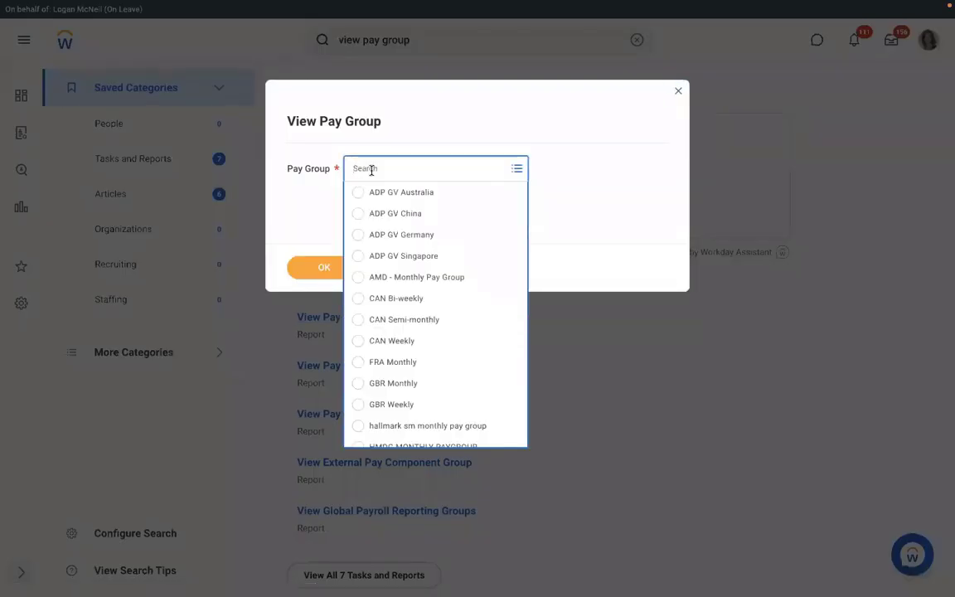
{"action": "type", "text": "RMD"}
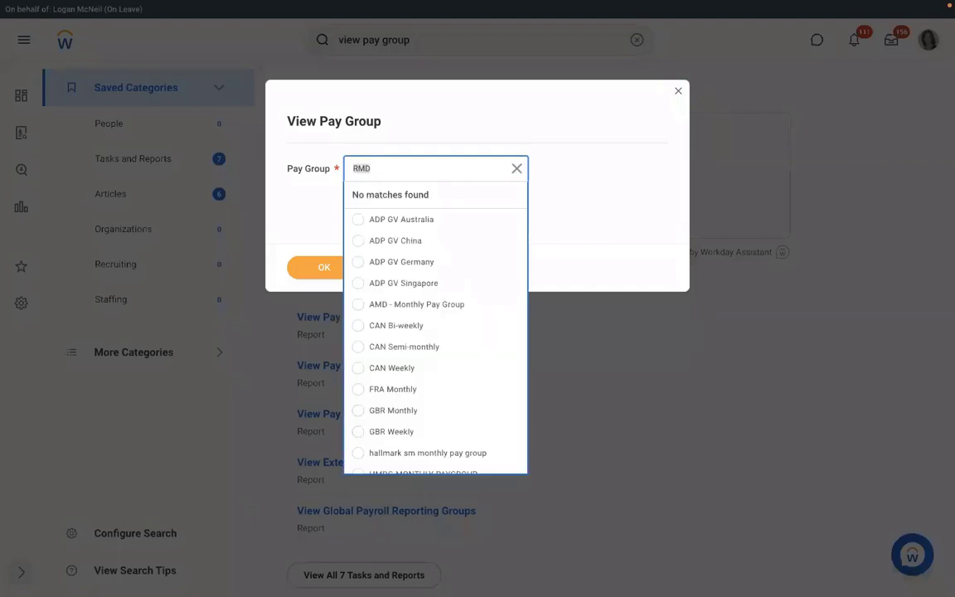
{"action": "type", "text": "RBS"}
{"action": "key", "text": "Return"}
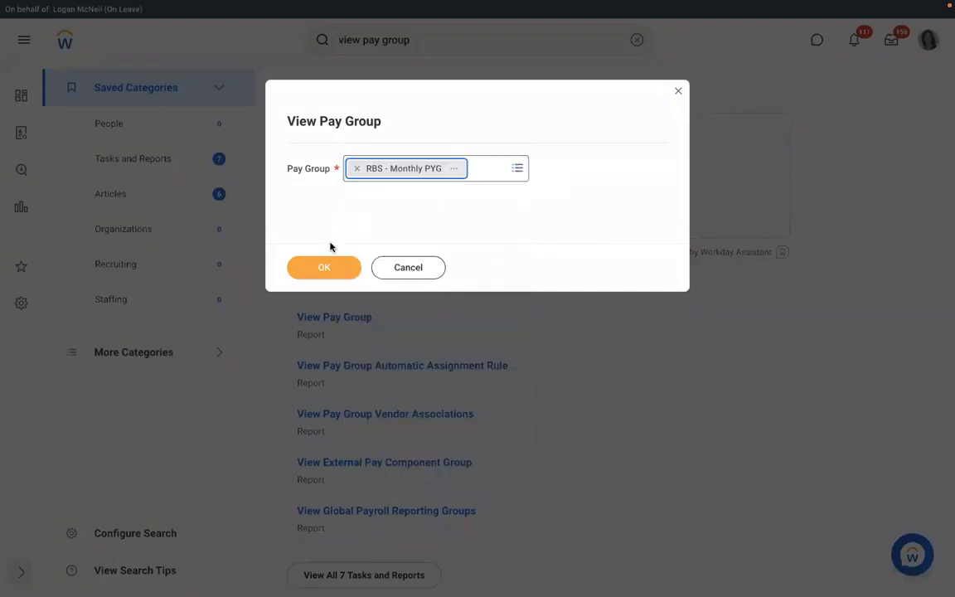
{"action": "left_click", "coordinate": [324, 264]}
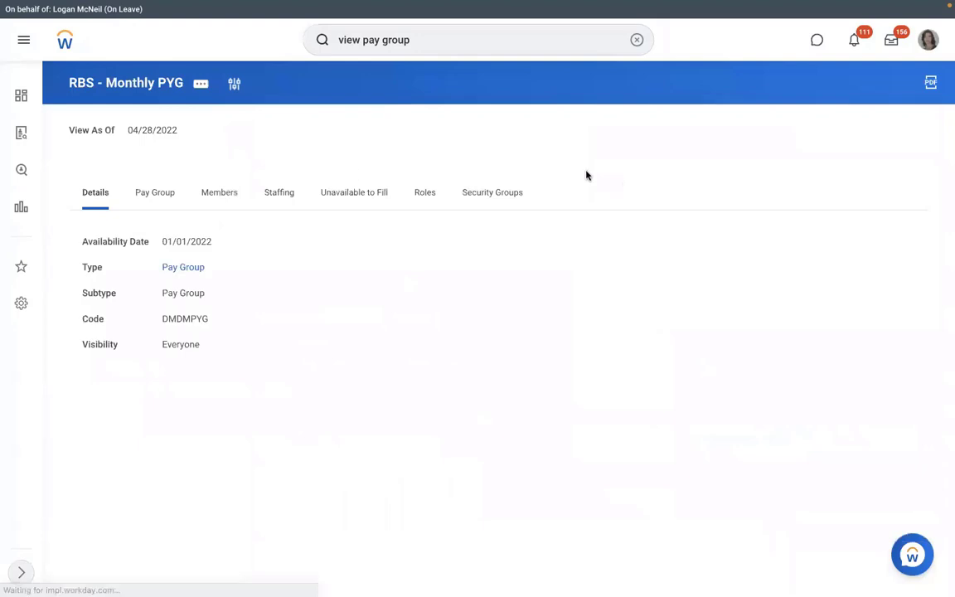
Step: Start editing the pay group's organization from the Pay Group tab's related actions
{"action": "left_click", "coordinate": [156, 197]}
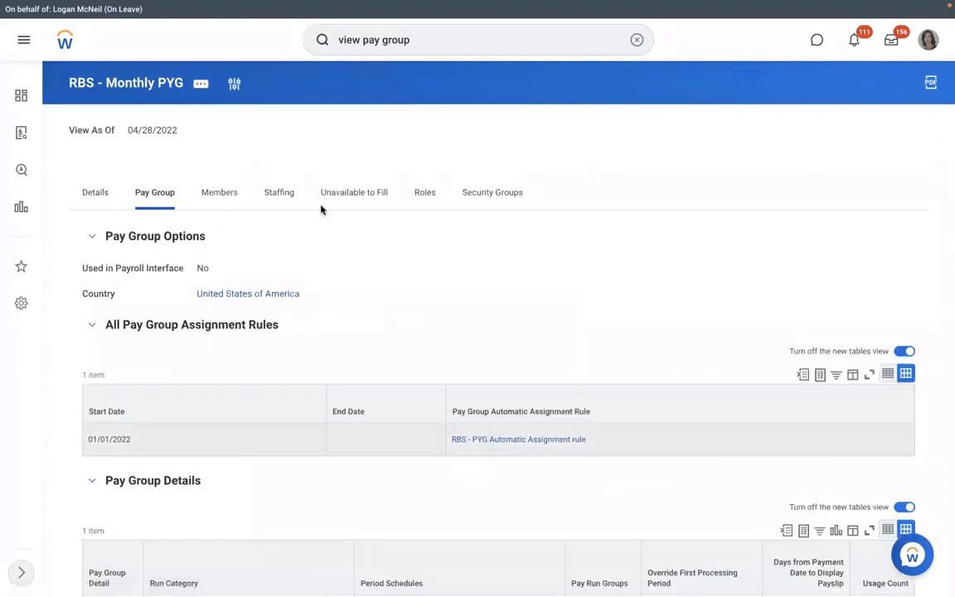
{"action": "left_click", "coordinate": [200, 84]}
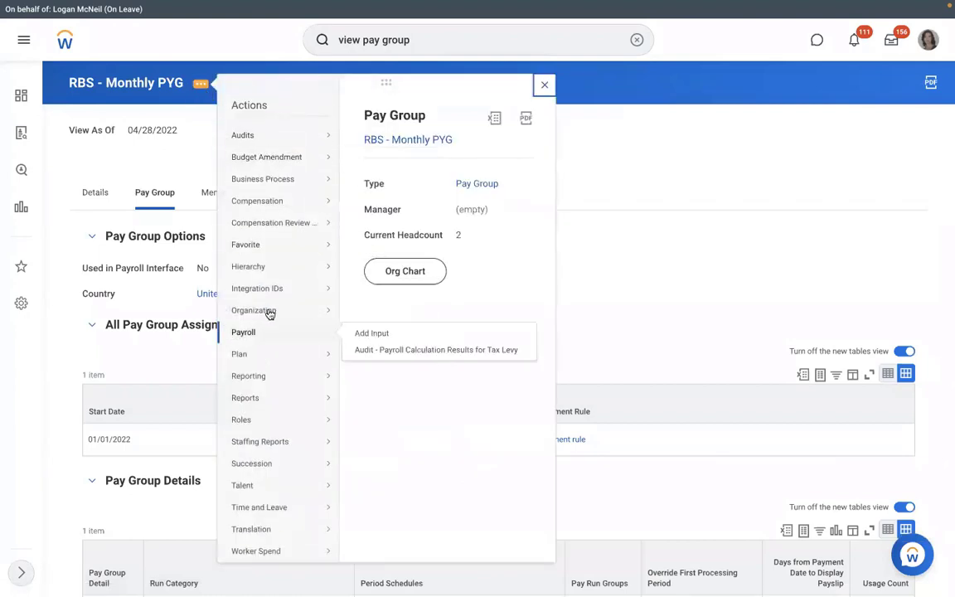
{"action": "mouse_move", "coordinate": [268, 311]}
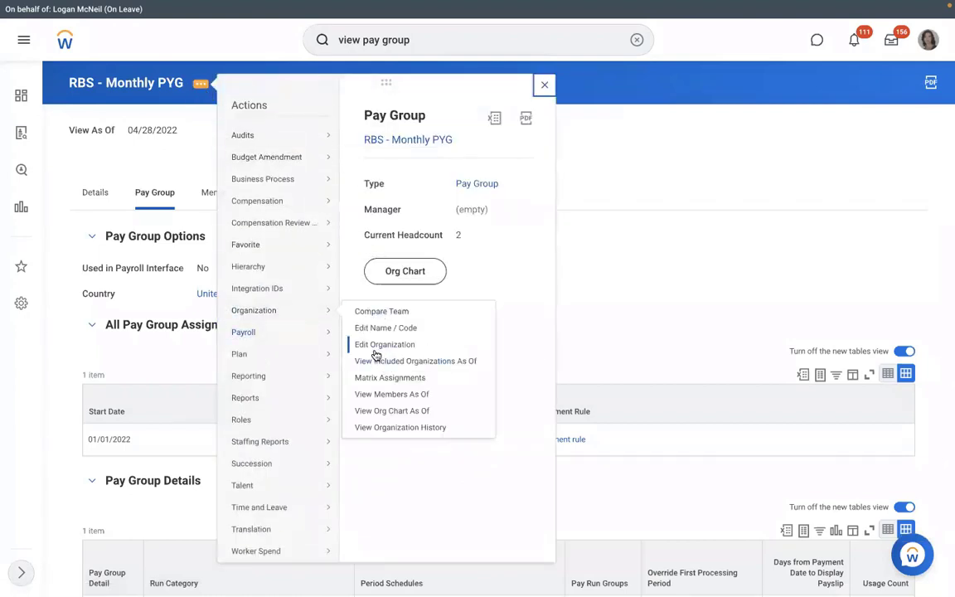
{"action": "left_click", "coordinate": [375, 352]}
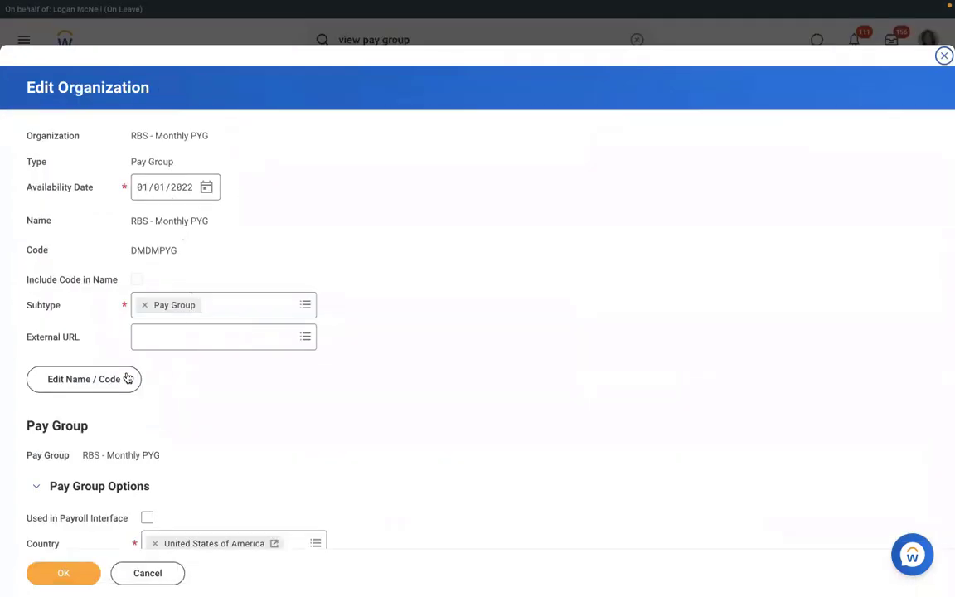
Step: Change the pay group name from RBS - Monthly PYG to RMS - Monthly PYG and save
{"action": "left_click", "coordinate": [113, 386]}
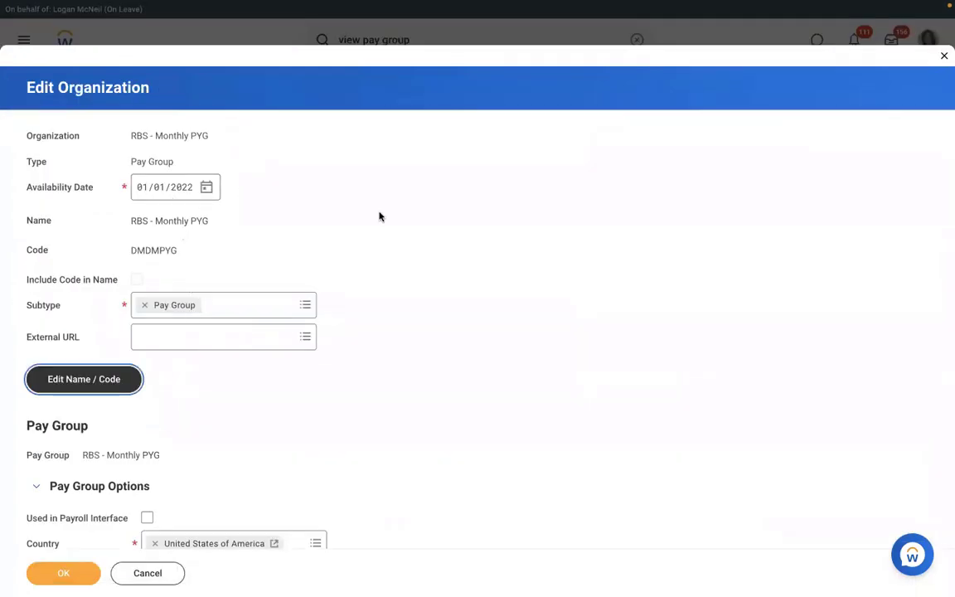
{"action": "left_click", "coordinate": [311, 273]}
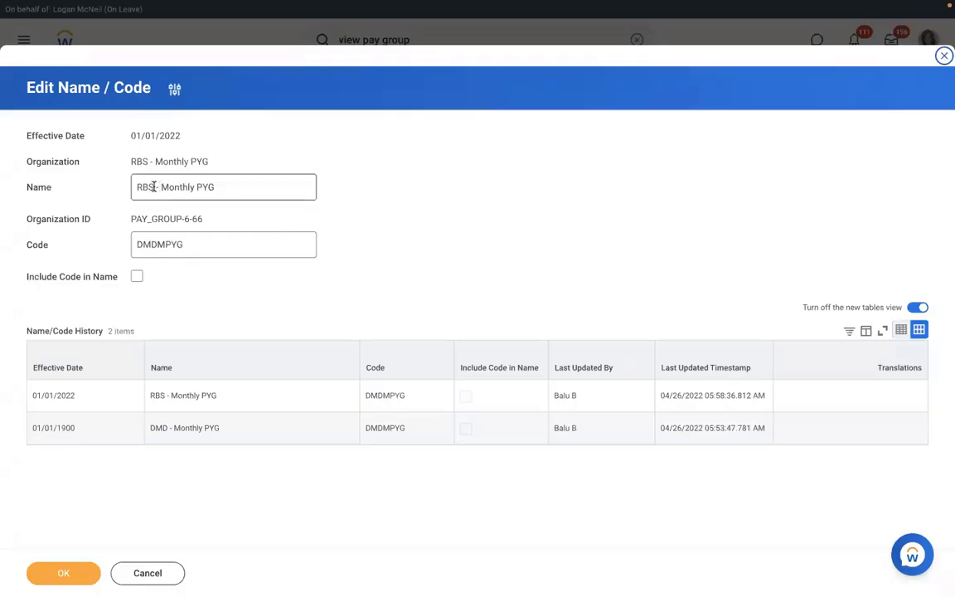
{"action": "left_click", "coordinate": [154, 186]}
{"action": "key", "text": "BackSpace"}
{"action": "key", "text": "BackSpace"}
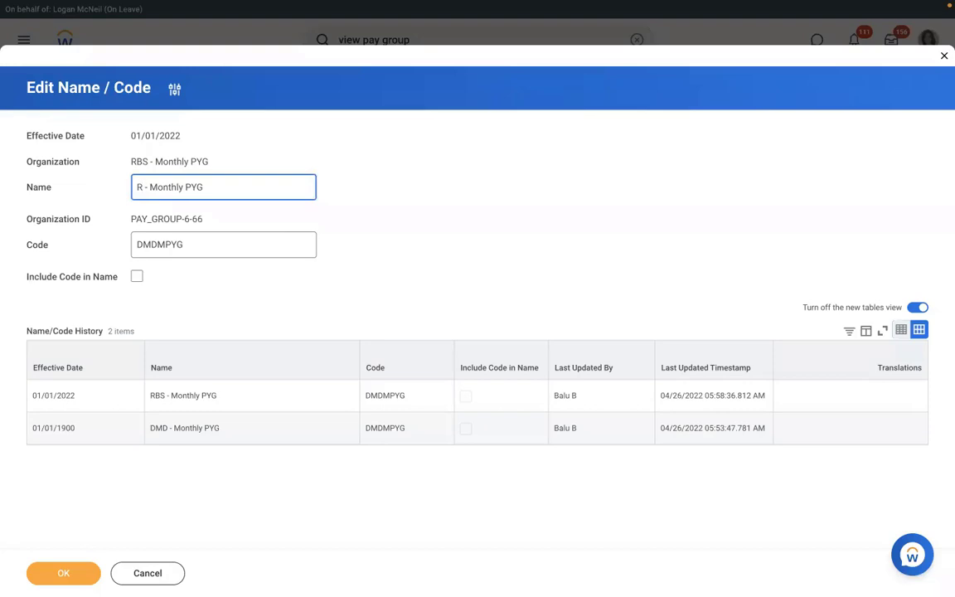
{"action": "type", "text": "MS"}
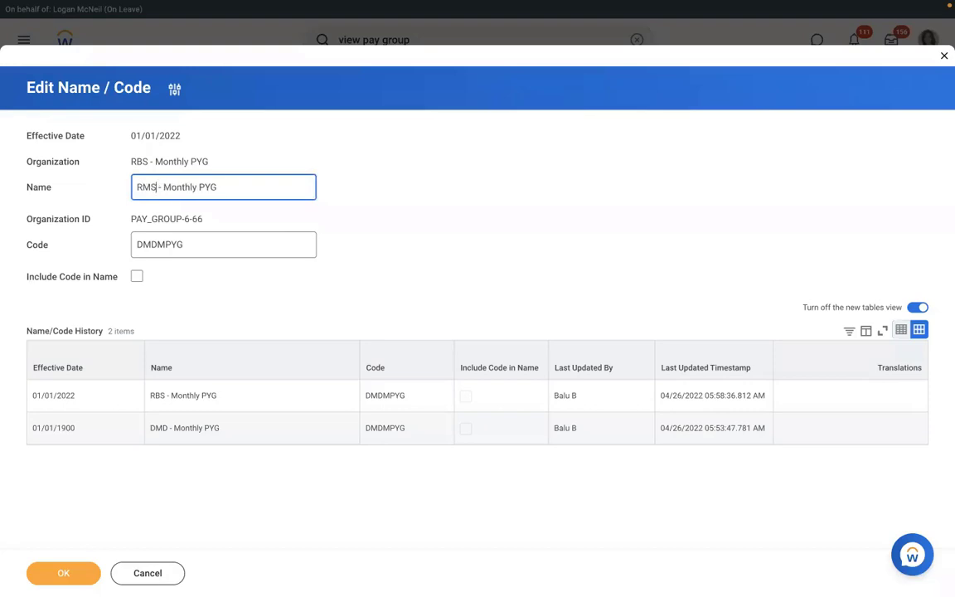
{"action": "left_click", "coordinate": [63, 573]}
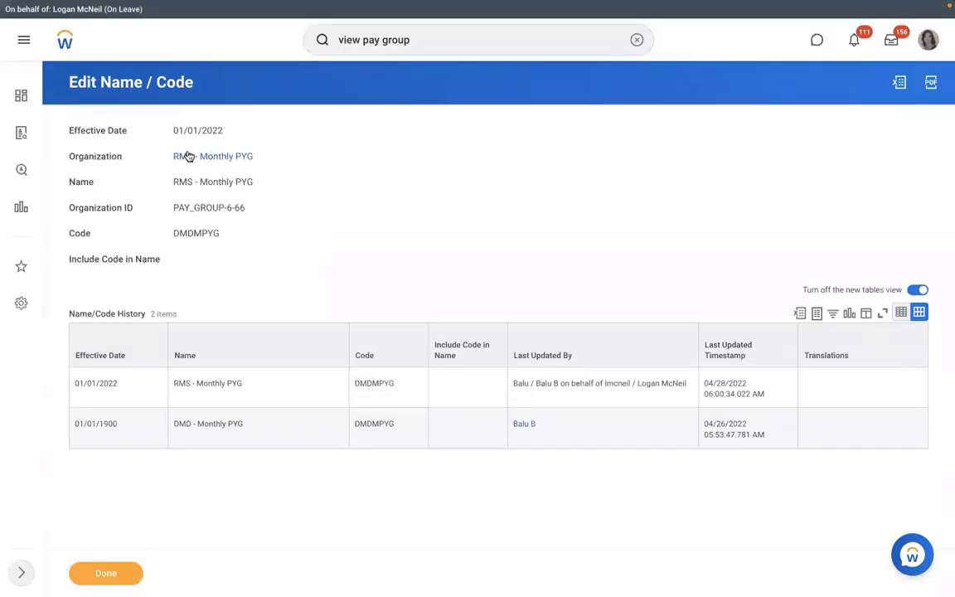
{"action": "left_click", "coordinate": [184, 155]}
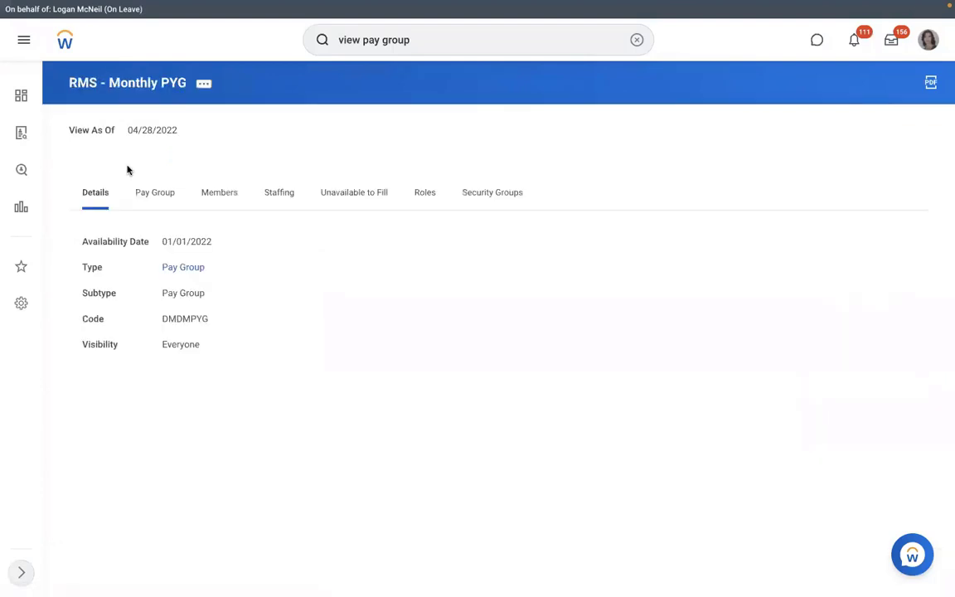
Step: Test the automatic assignment rule against the new hire's Assign Pay Group event, getting Yes
{"action": "left_click", "coordinate": [155, 203]}
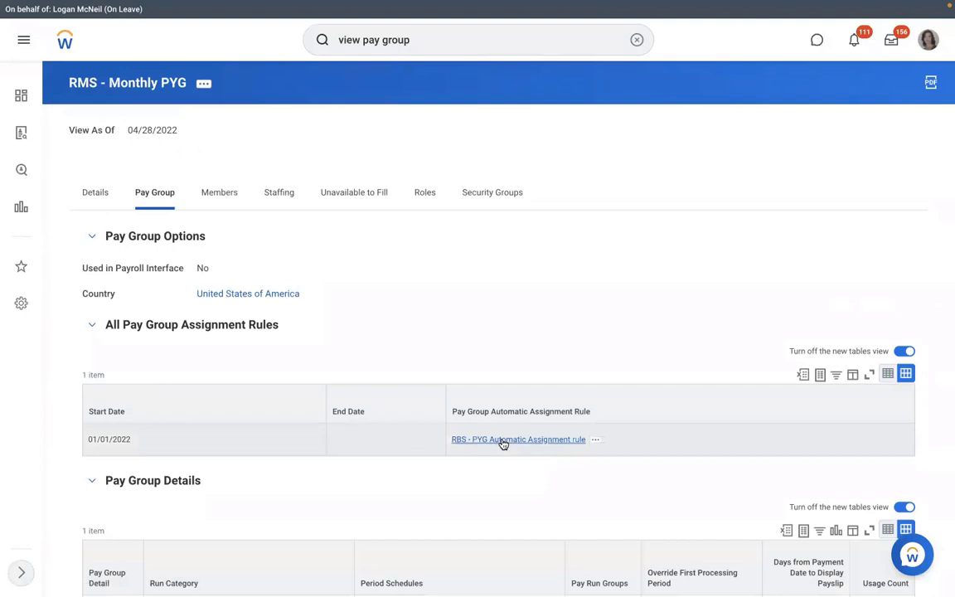
{"action": "left_click", "coordinate": [595, 440]}
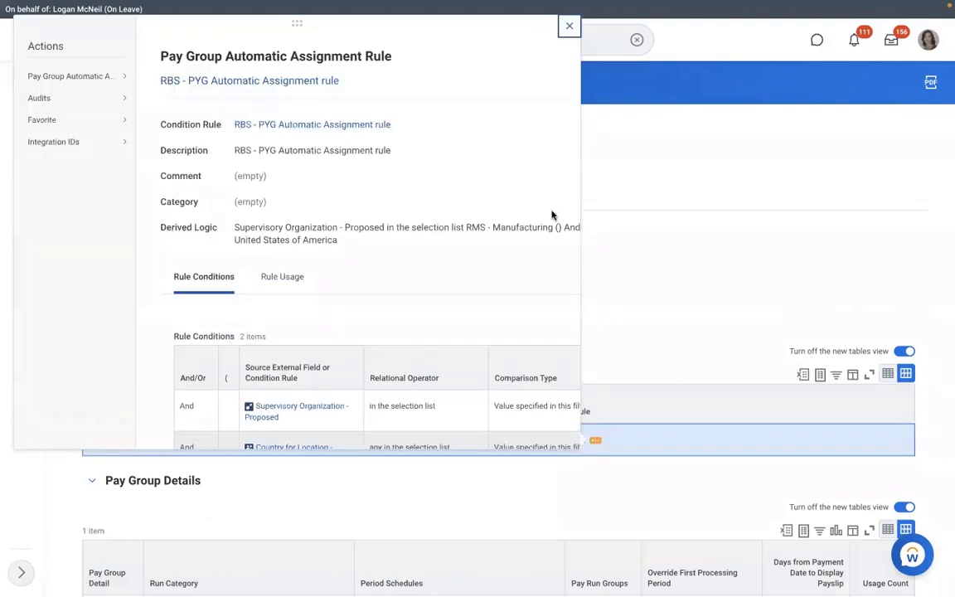
{"action": "mouse_move", "coordinate": [107, 77]}
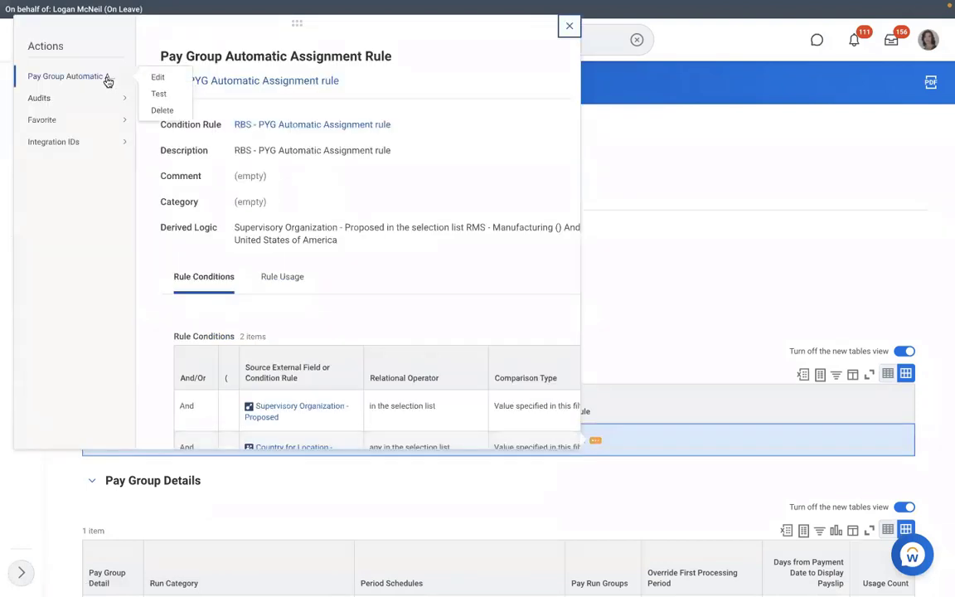
{"action": "left_click", "coordinate": [158, 94]}
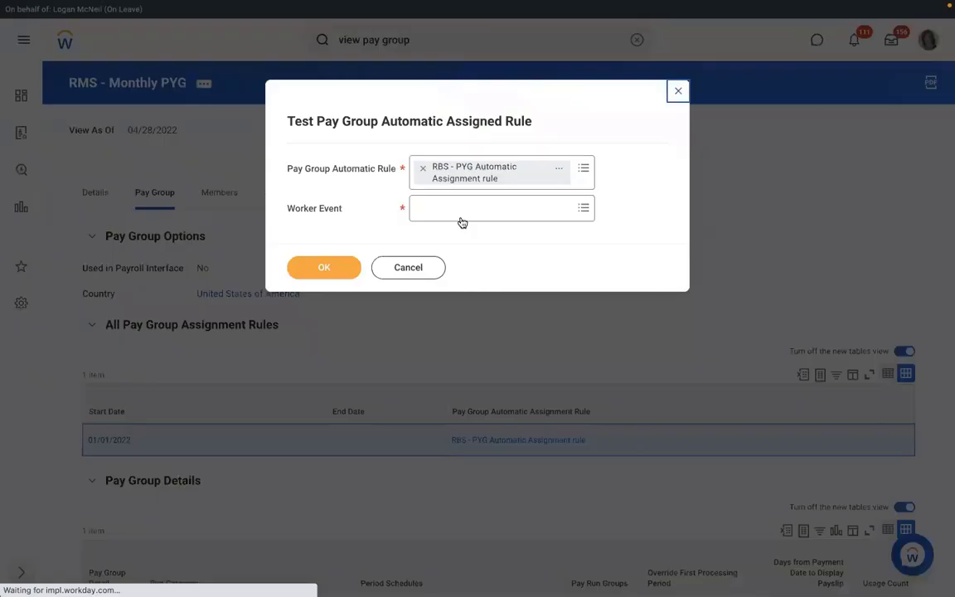
{"action": "left_click", "coordinate": [449, 213]}
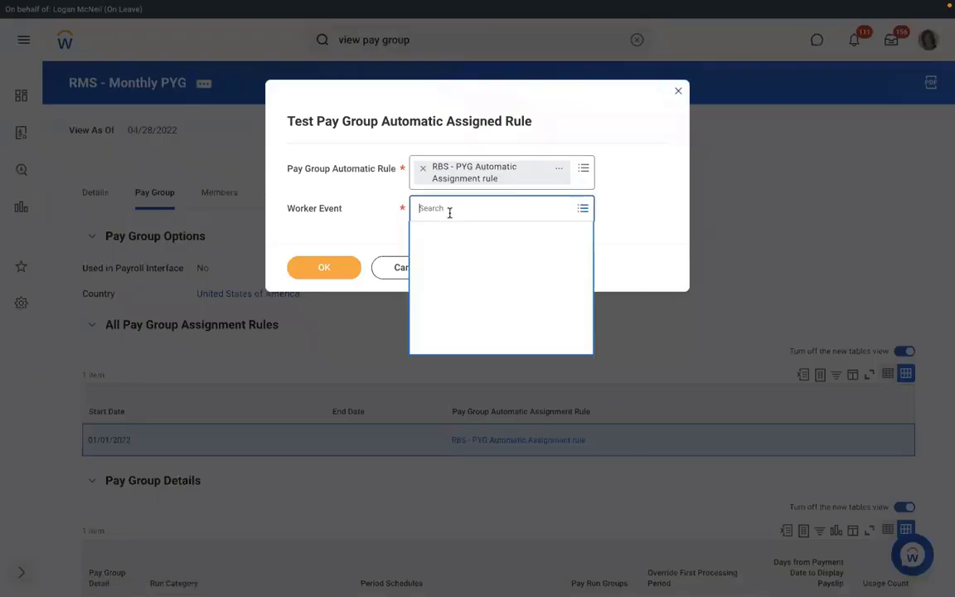
{"action": "type", "text": "RICHAR"}
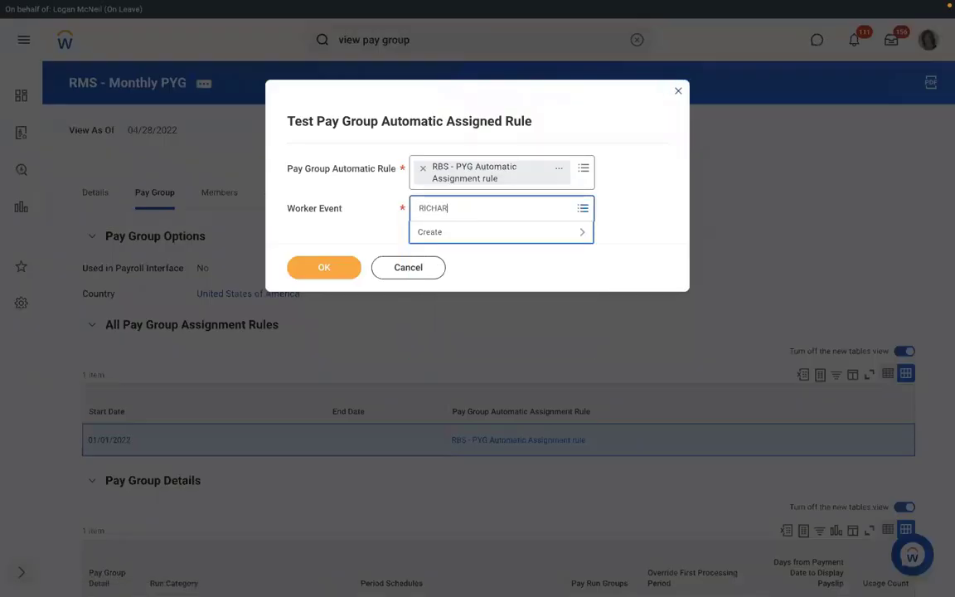
{"action": "type", "text": "D K"}
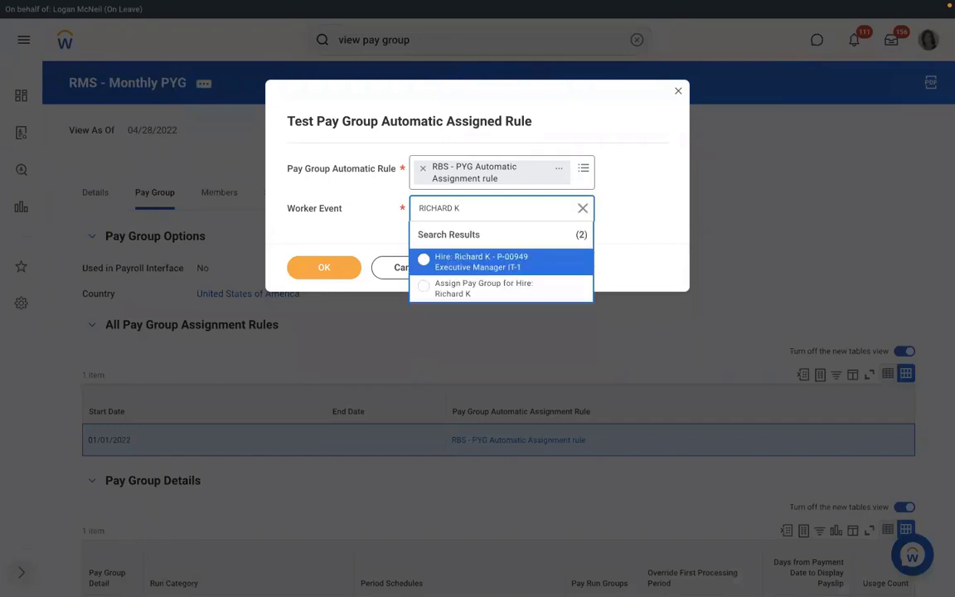
{"action": "left_click", "coordinate": [464, 282]}
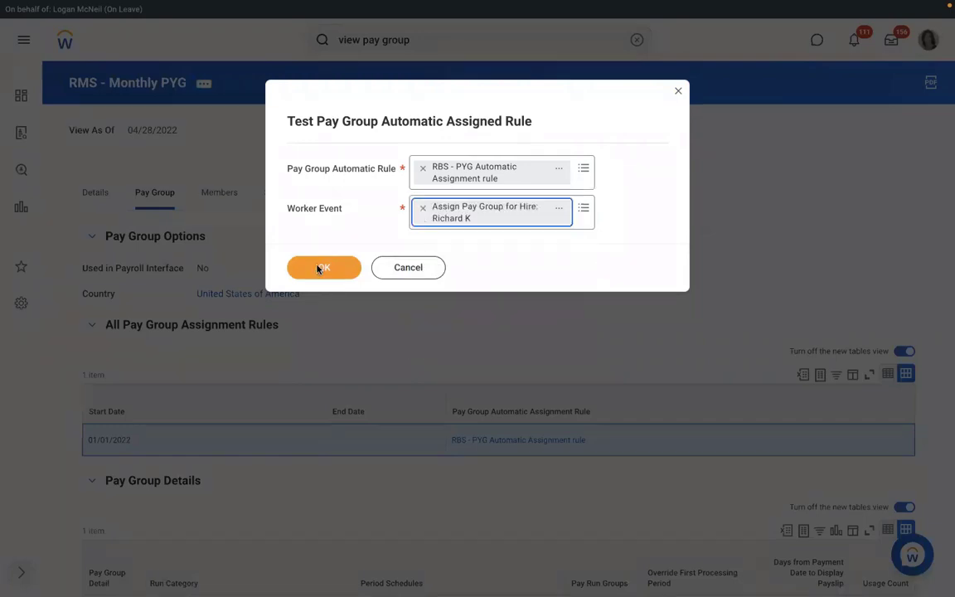
{"action": "left_click", "coordinate": [320, 268]}
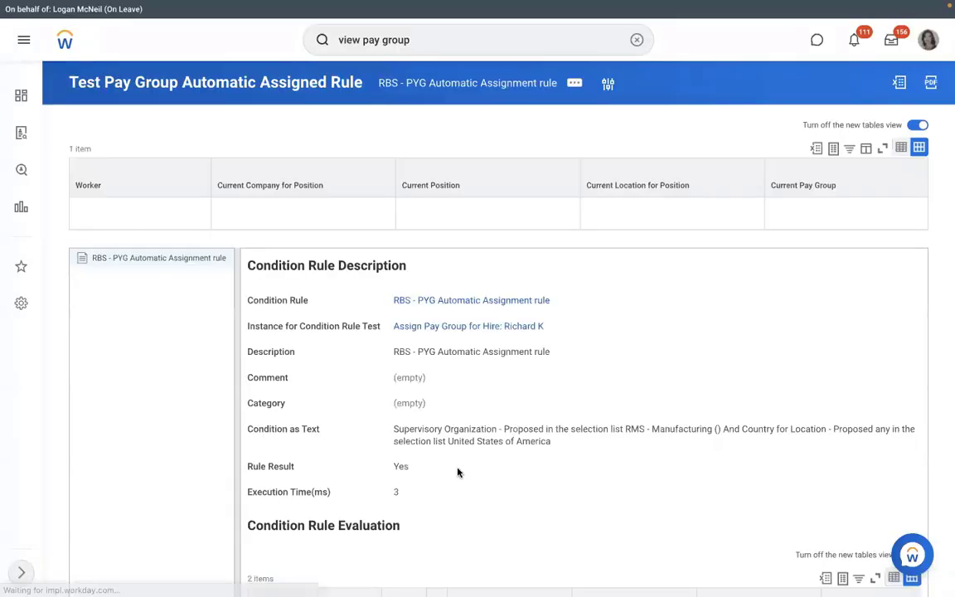
{"action": "left_click_drag", "start_coordinate": [429, 470], "coordinate": [383, 467]}
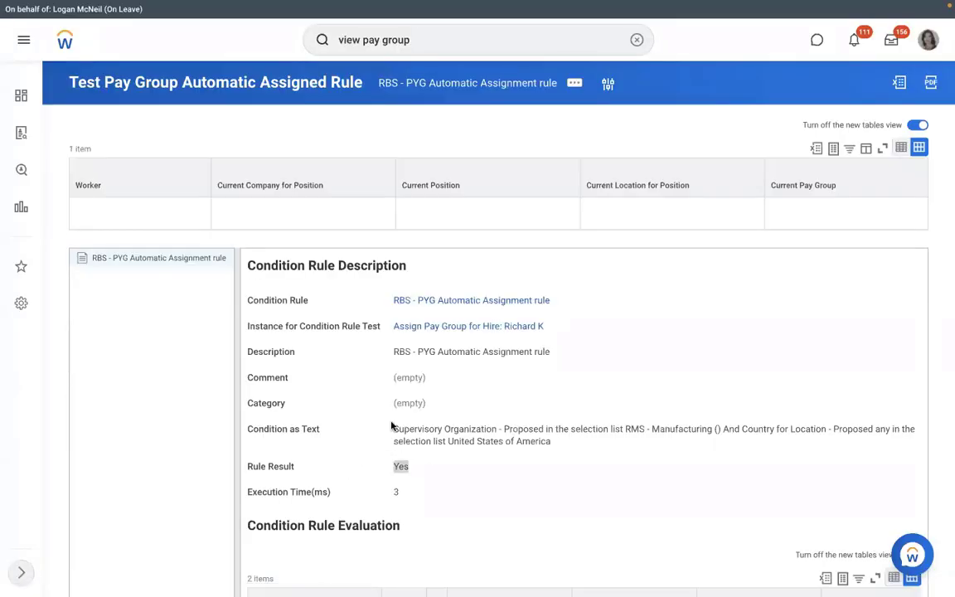
Step: Open the condition rule for editing from its related actions
{"action": "left_click", "coordinate": [546, 309]}
{"action": "left_click", "coordinate": [560, 300]}
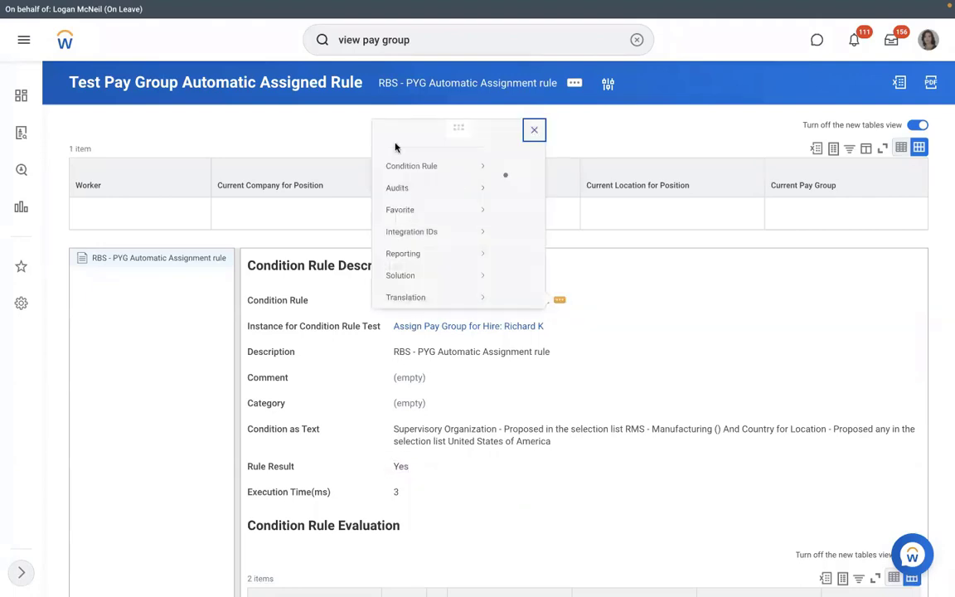
{"action": "left_click", "coordinate": [158, 78]}
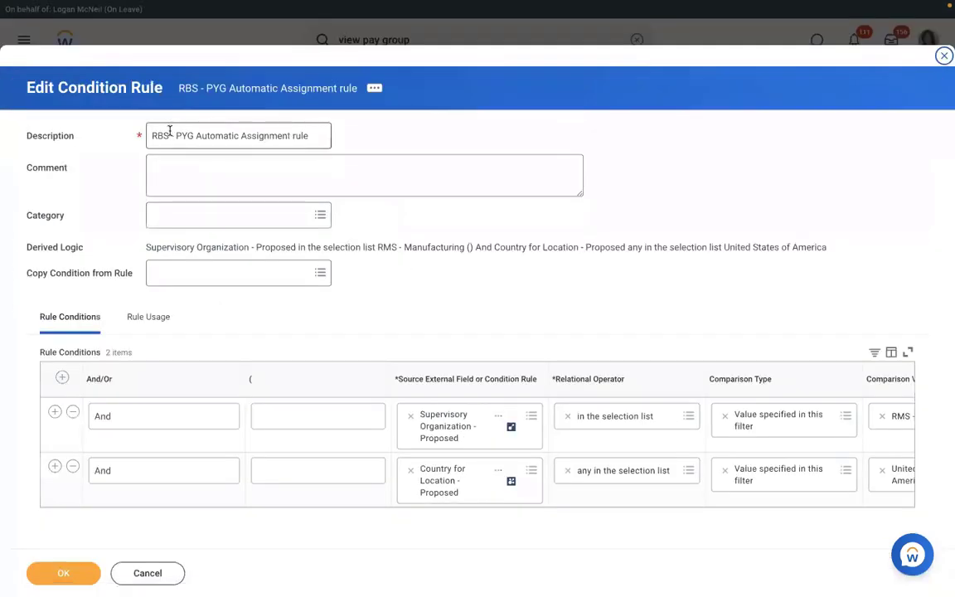
Step: Change the rule description prefix from RBS to RMS and save it
{"action": "left_click", "coordinate": [169, 136]}
{"action": "key", "text": "BackSpace"}
{"action": "key", "text": "BackSpace"}
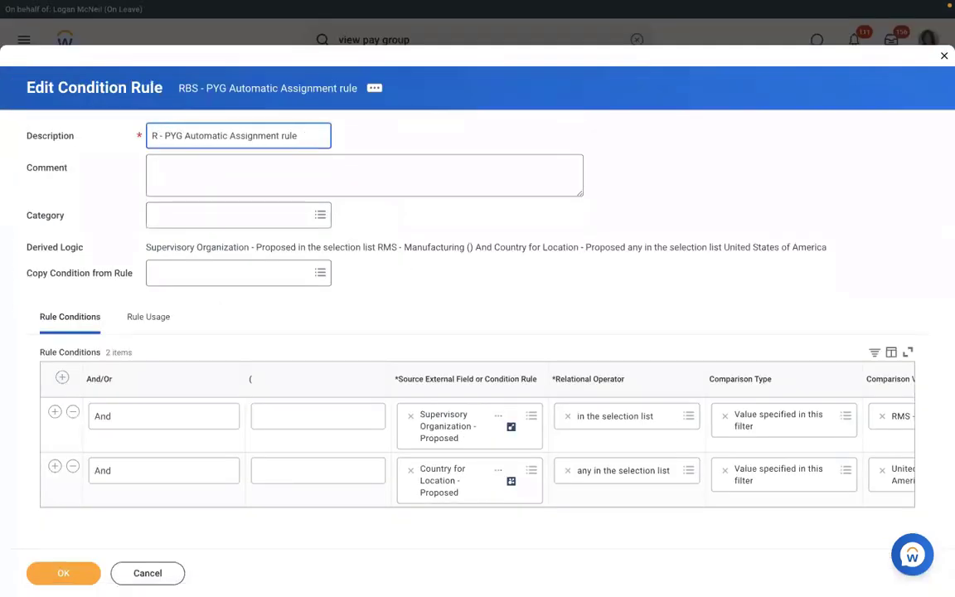
{"action": "type", "text": "MS"}
{"action": "left_click", "coordinate": [75, 566]}
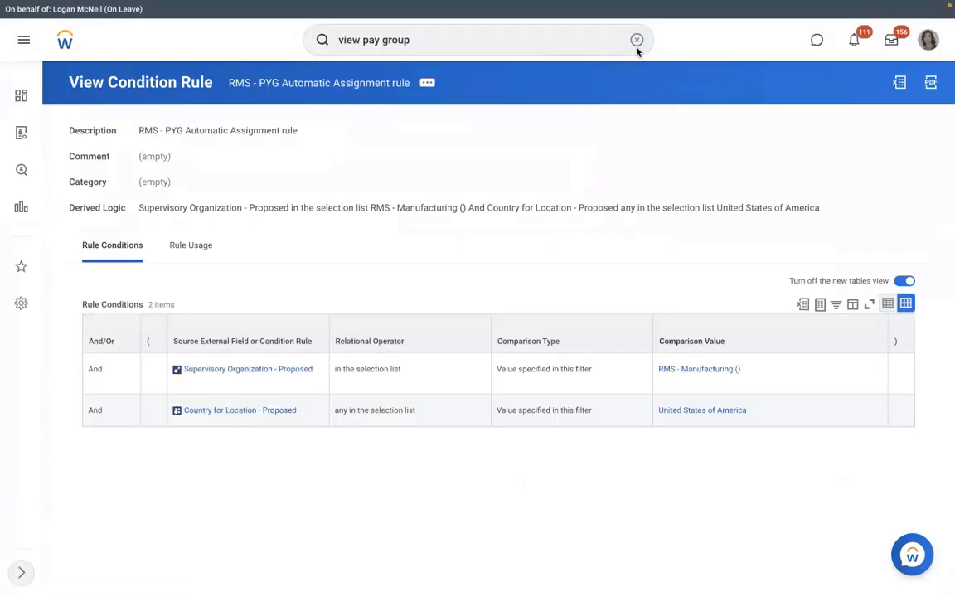
{"action": "left_click", "coordinate": [689, 370]}
Step: Cancel the pending hire from RMS - Manufacturing () staffing with the comment TEST
{"action": "left_click", "coordinate": [218, 222]}
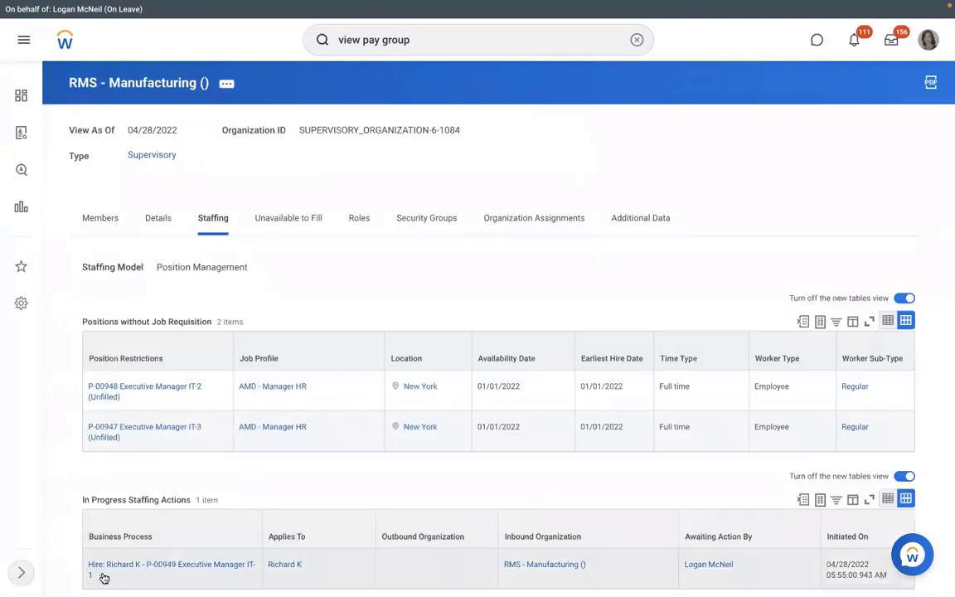
{"action": "left_click", "coordinate": [102, 575]}
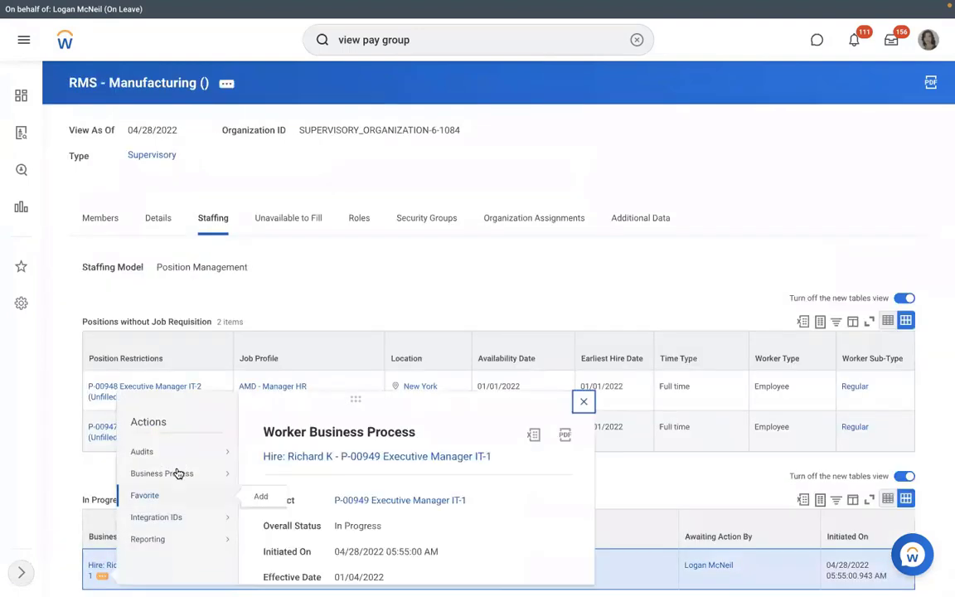
{"action": "mouse_move", "coordinate": [238, 478]}
{"action": "left_click", "coordinate": [557, 259]}
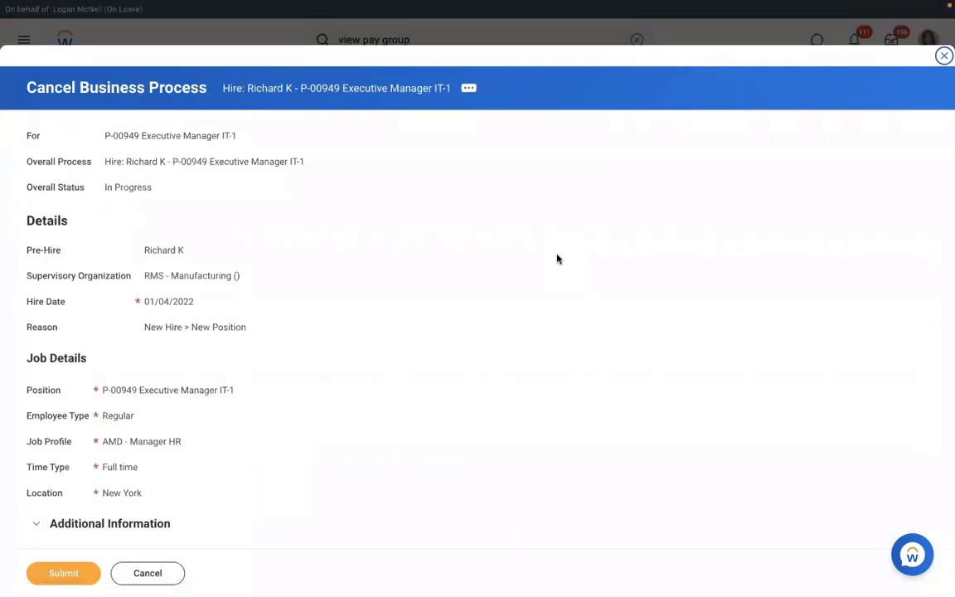
{"action": "scroll", "coordinate": [557, 259], "scroll_direction": "down", "scroll_amount": 3}
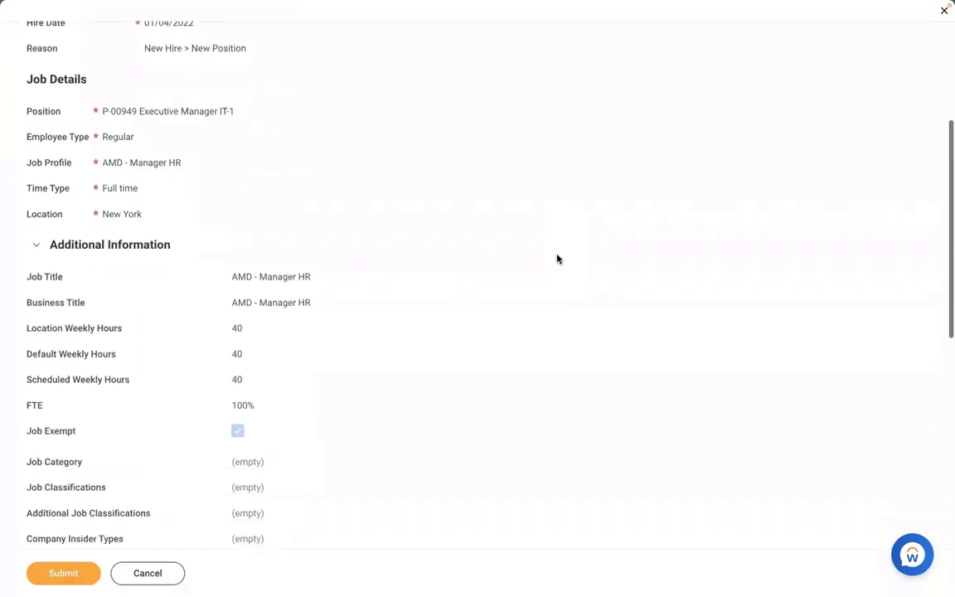
{"action": "scroll", "coordinate": [557, 259], "scroll_direction": "down", "scroll_amount": 5}
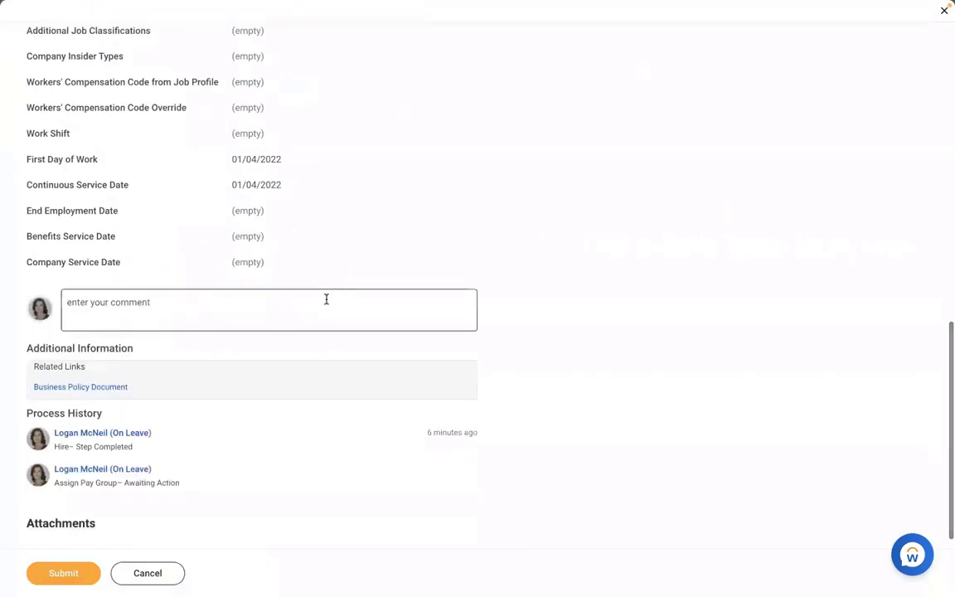
{"action": "left_click", "coordinate": [325, 299]}
{"action": "type", "text": "TEST"}
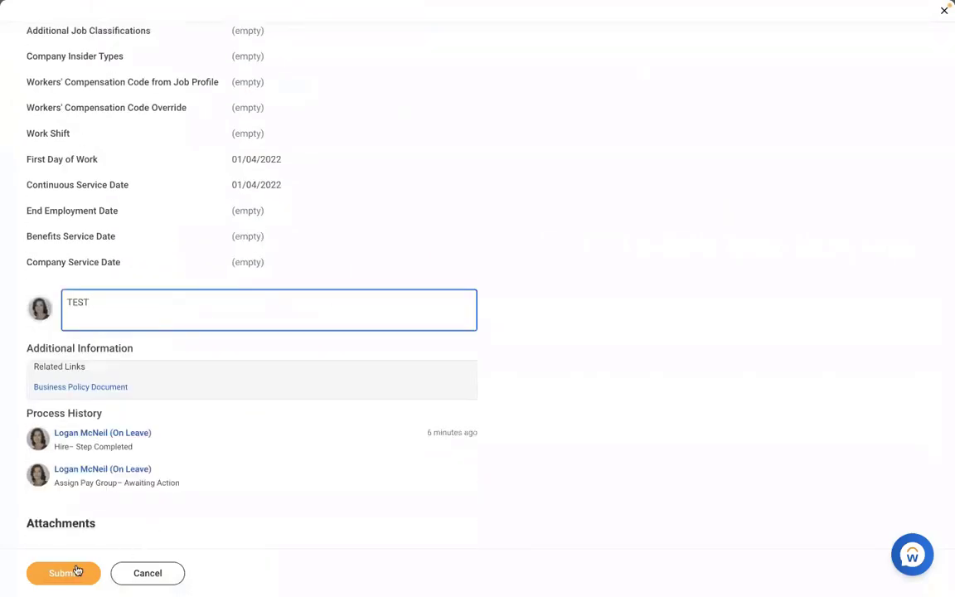
{"action": "left_click", "coordinate": [77, 571]}
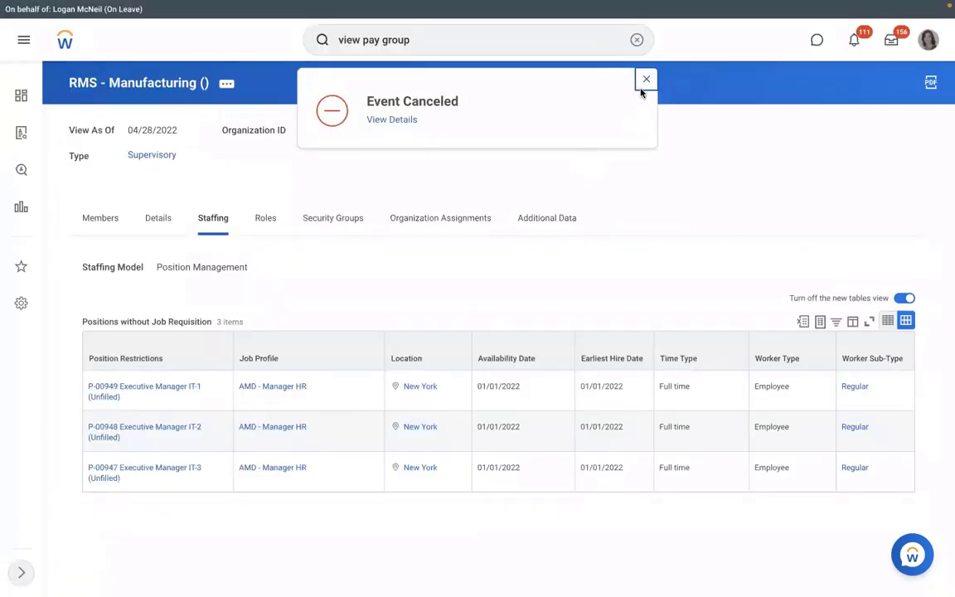
{"action": "left_click", "coordinate": [130, 398]}
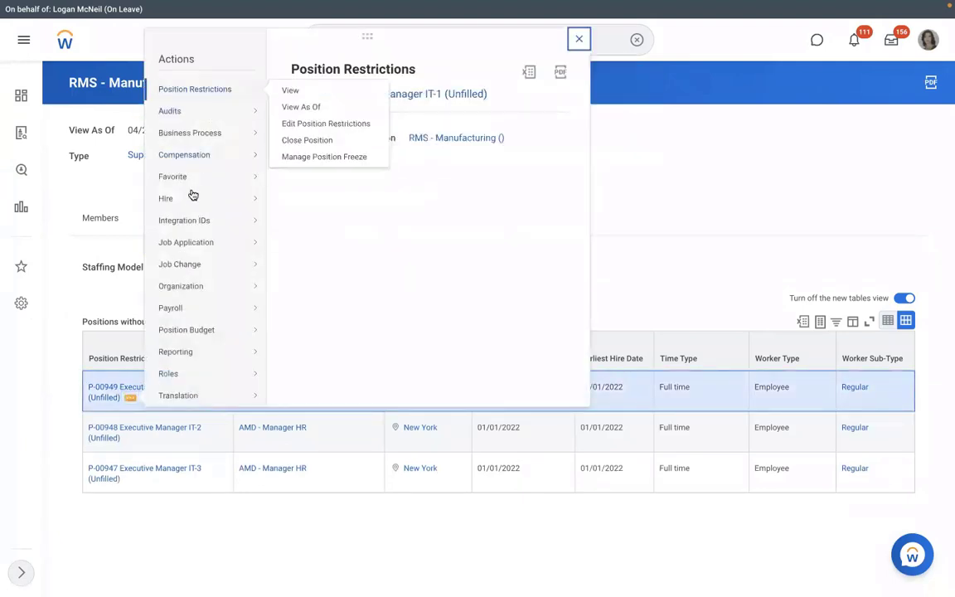
Step: Start a hire into P-00949 and search pre-hires by first name only
{"action": "key", "text": "Escape"}
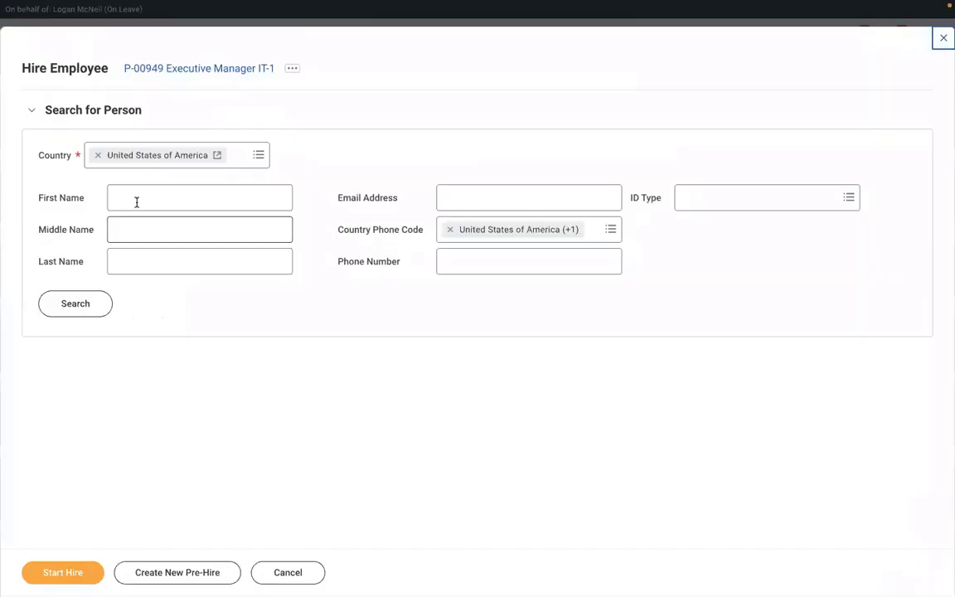
{"action": "left_click", "coordinate": [137, 201]}
{"action": "type", "text": "RICHA"}
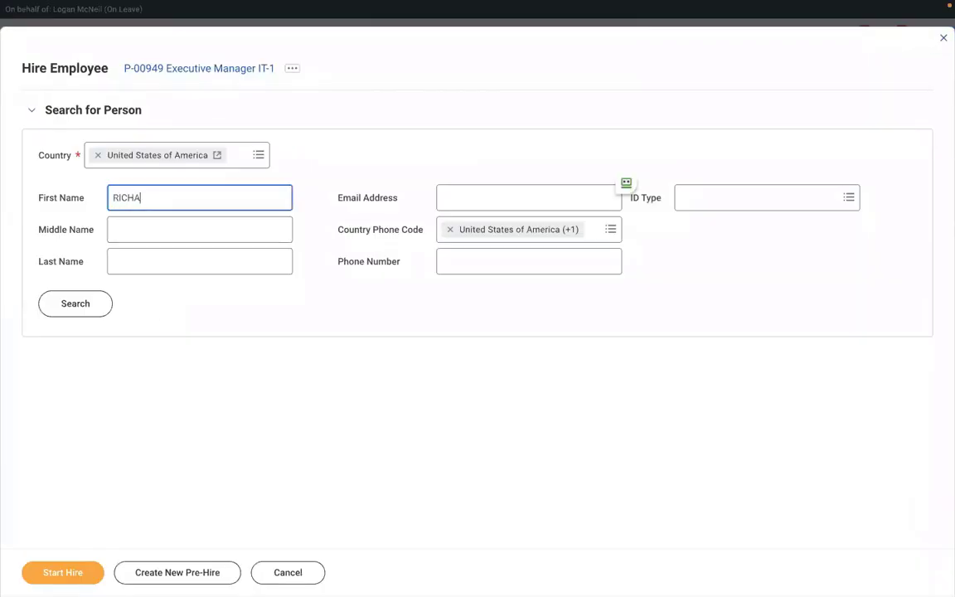
{"action": "type", "text": "RD"}
{"action": "left_click", "coordinate": [134, 260]}
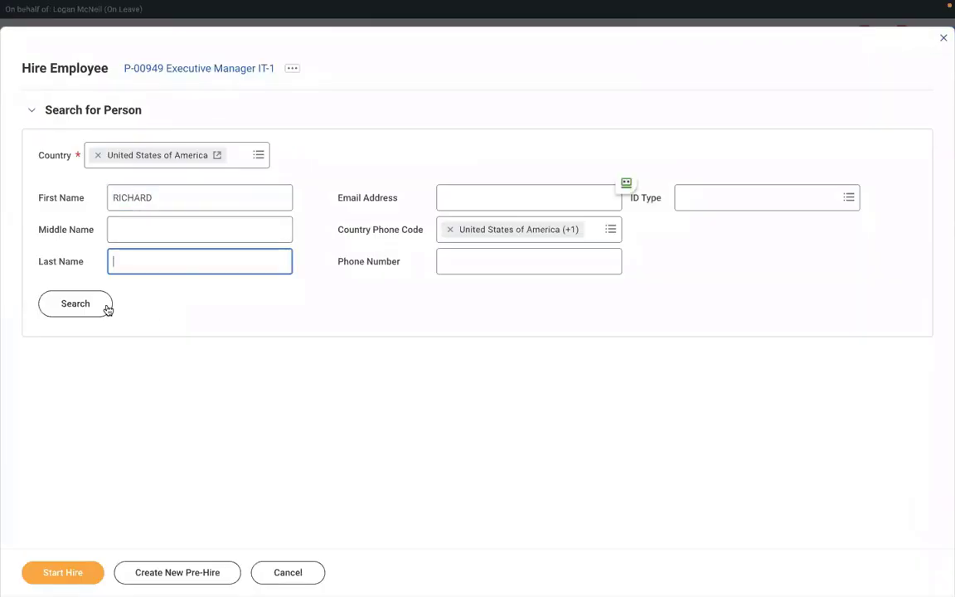
{"action": "type", "text": "K"}
{"action": "left_click", "coordinate": [87, 313]}
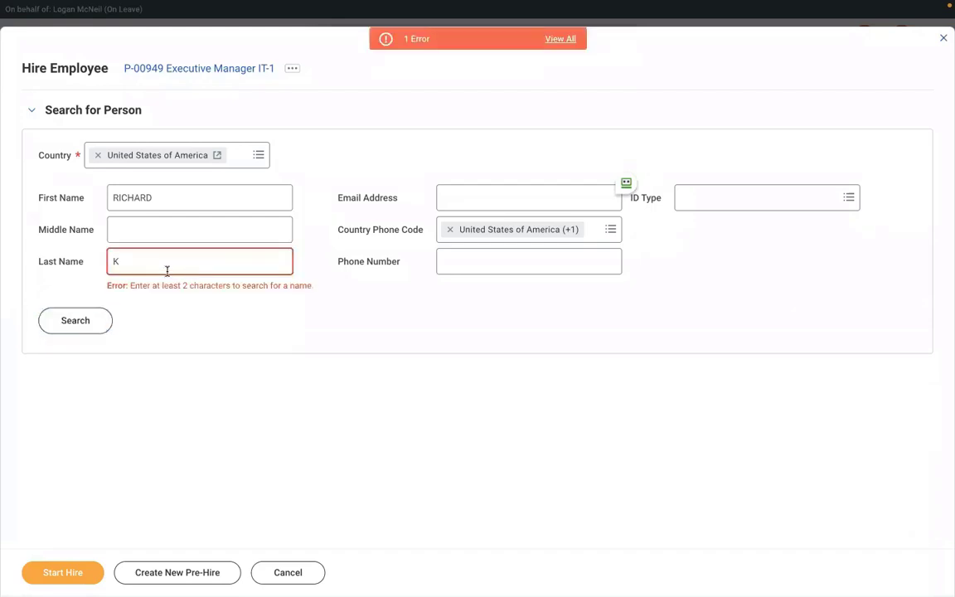
{"action": "key", "text": "BackSpace"}
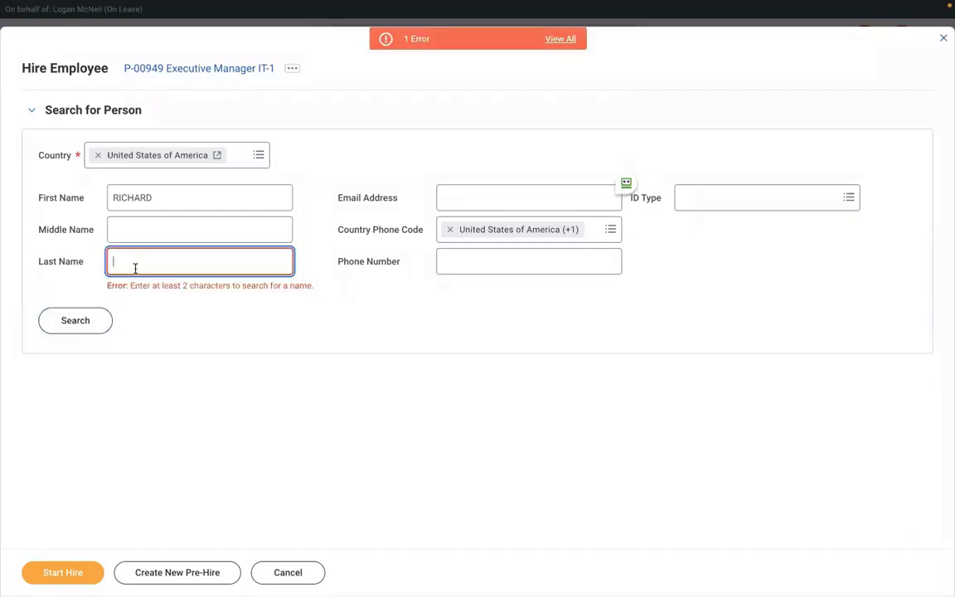
{"action": "left_click", "coordinate": [86, 320]}
{"action": "left_click", "coordinate": [90, 321]}
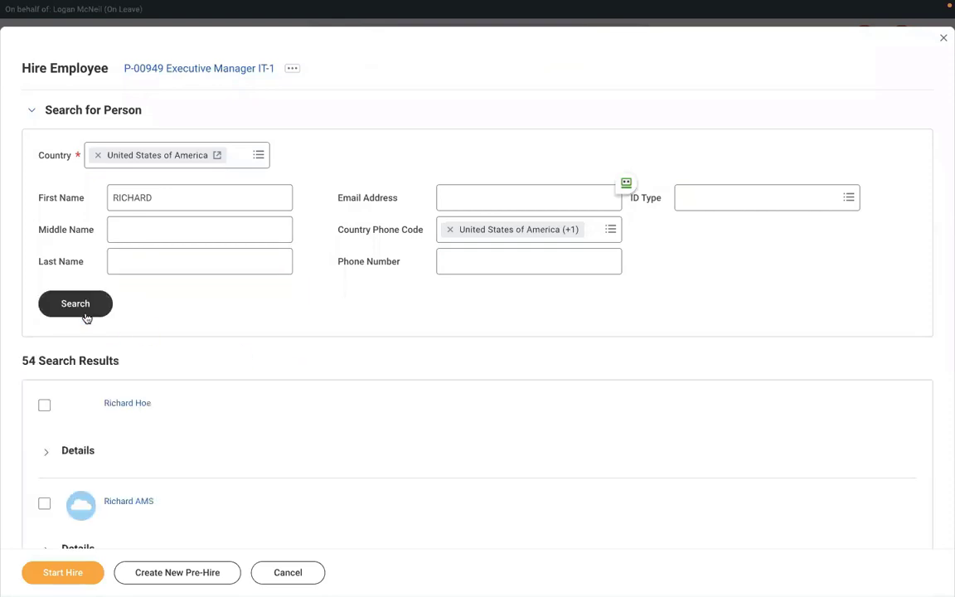
Step: Locate the intended pre-hire among the matches using find-in-page and select them
{"action": "scroll", "coordinate": [313, 414], "scroll_direction": "down", "scroll_amount": 4}
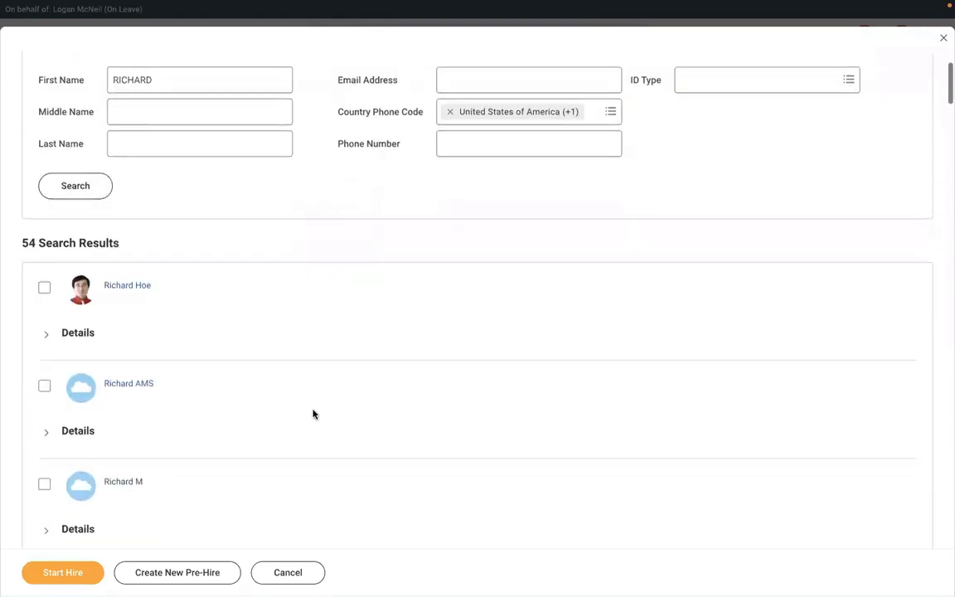
{"action": "scroll", "coordinate": [313, 414], "scroll_direction": "down", "scroll_amount": 3}
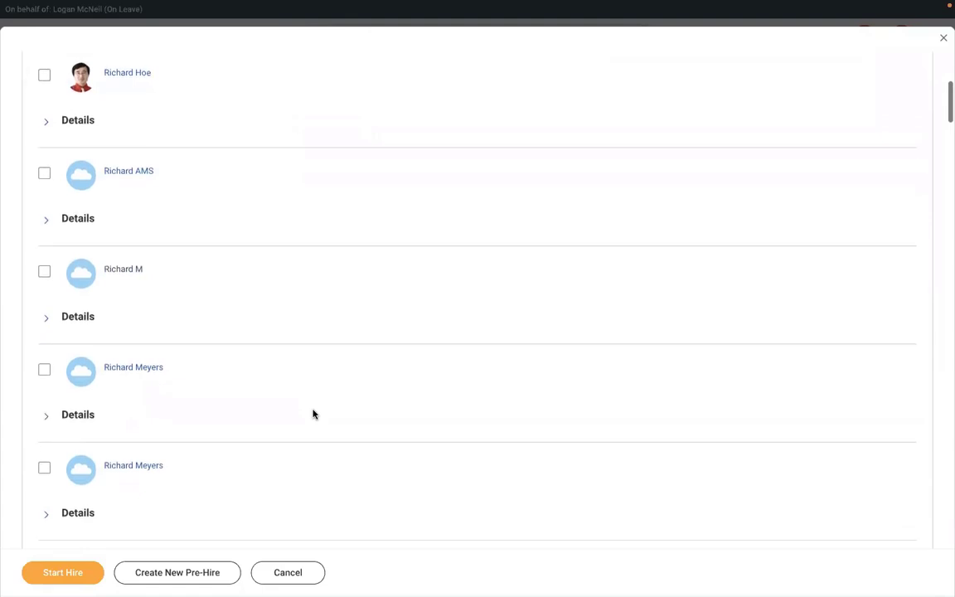
{"action": "scroll", "coordinate": [313, 414], "scroll_direction": "down", "scroll_amount": 5}
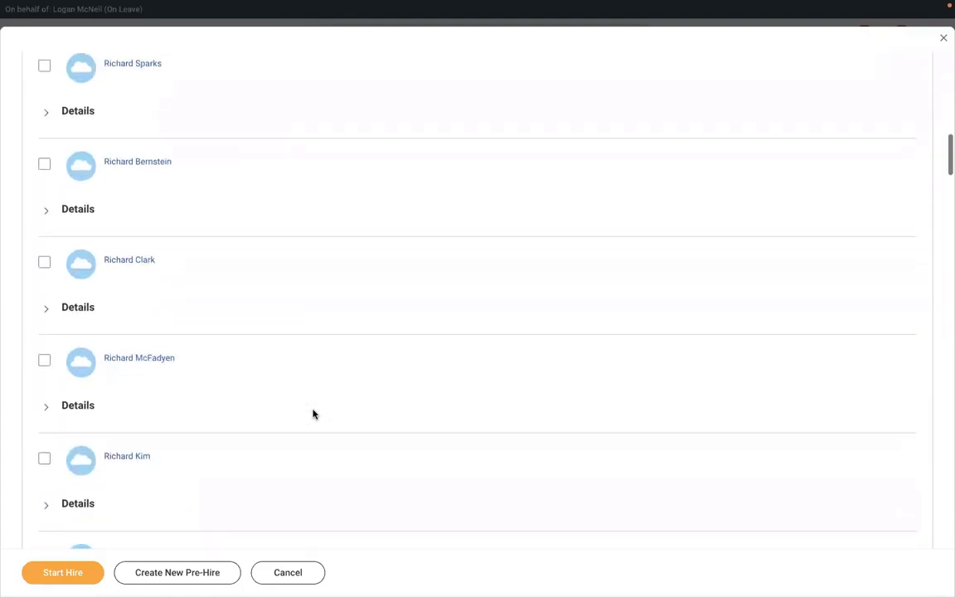
{"action": "scroll", "coordinate": [314, 414], "scroll_direction": "down", "scroll_amount": 3}
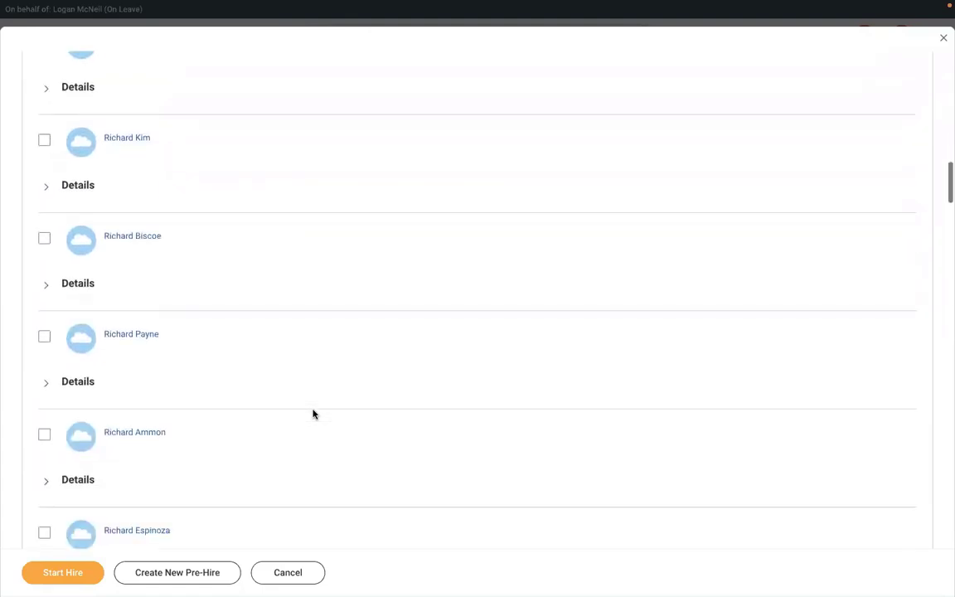
{"action": "scroll", "coordinate": [314, 414], "scroll_direction": "up", "scroll_amount": 2}
{"action": "scroll", "coordinate": [313, 414], "scroll_direction": "up", "scroll_amount": 4}
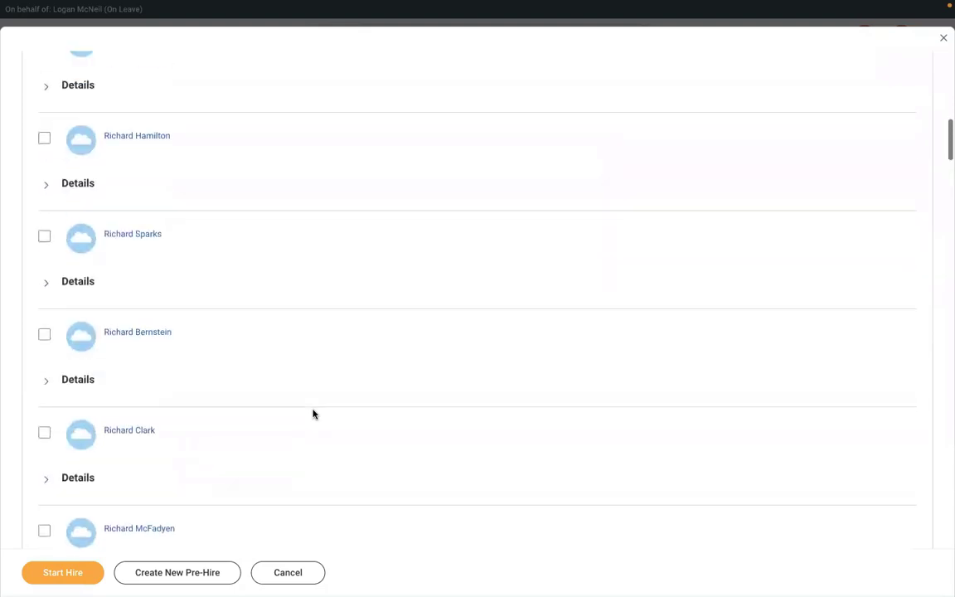
{"action": "scroll", "coordinate": [301, 371], "scroll_direction": "up", "scroll_amount": 5}
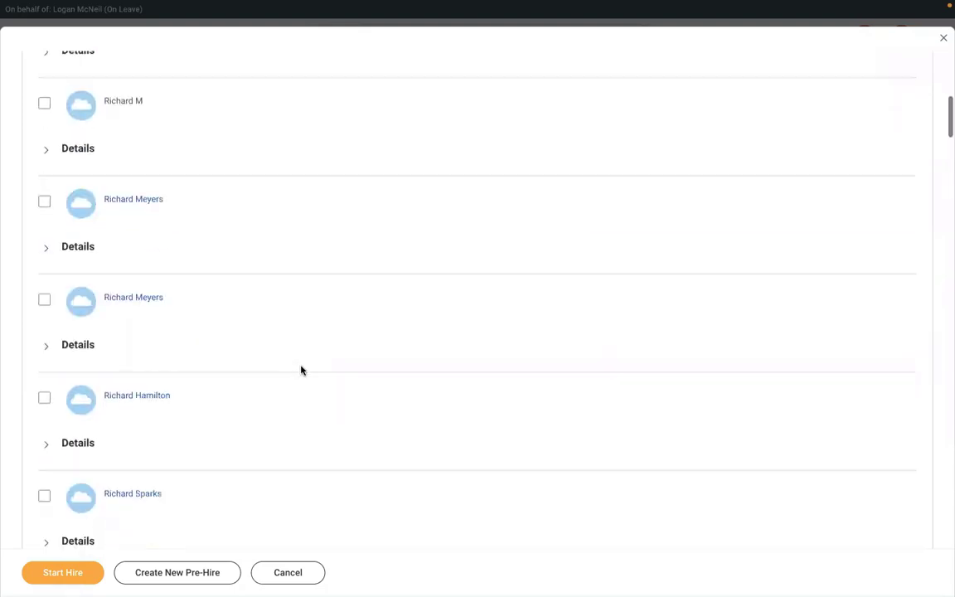
{"action": "scroll", "coordinate": [301, 371], "scroll_direction": "up", "scroll_amount": 2}
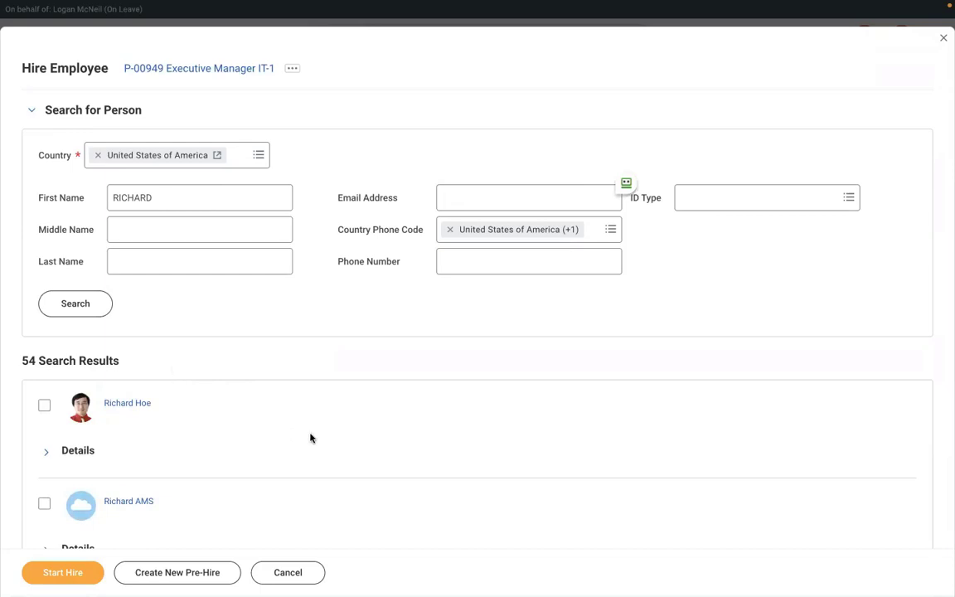
{"action": "key", "text": "ctrl+f"}
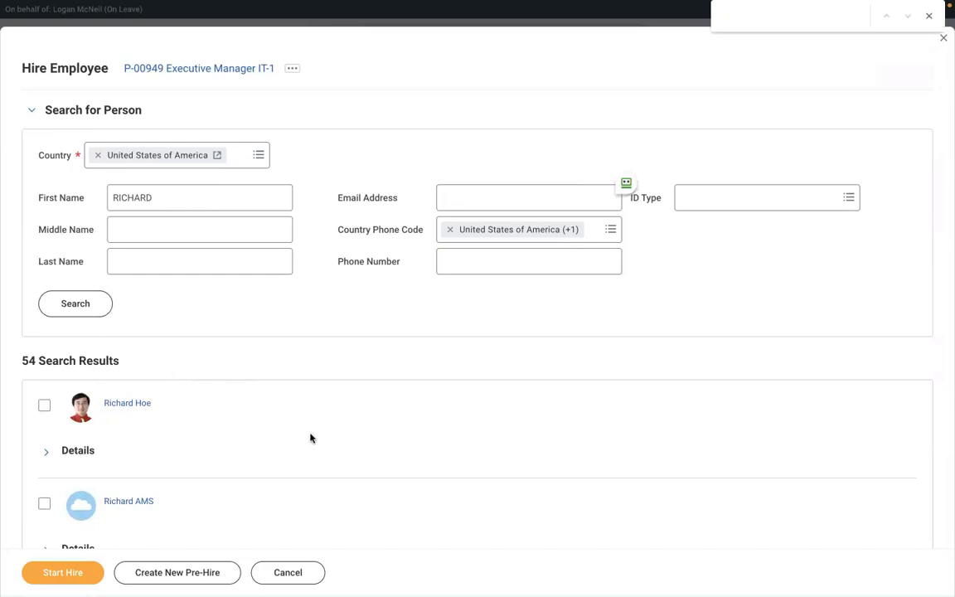
{"action": "type", "text": "RICHARD"}
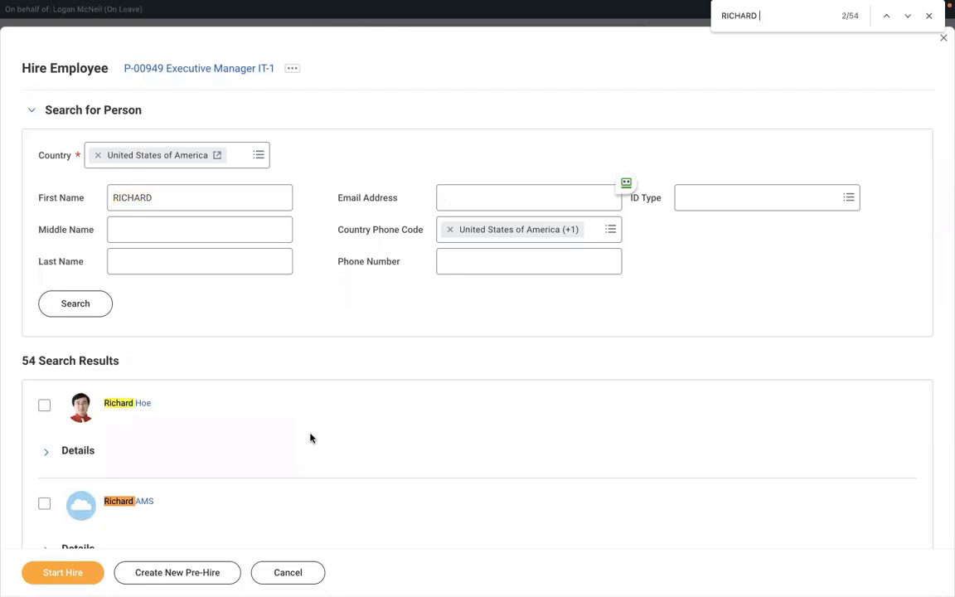
{"action": "type", "text": " K"}
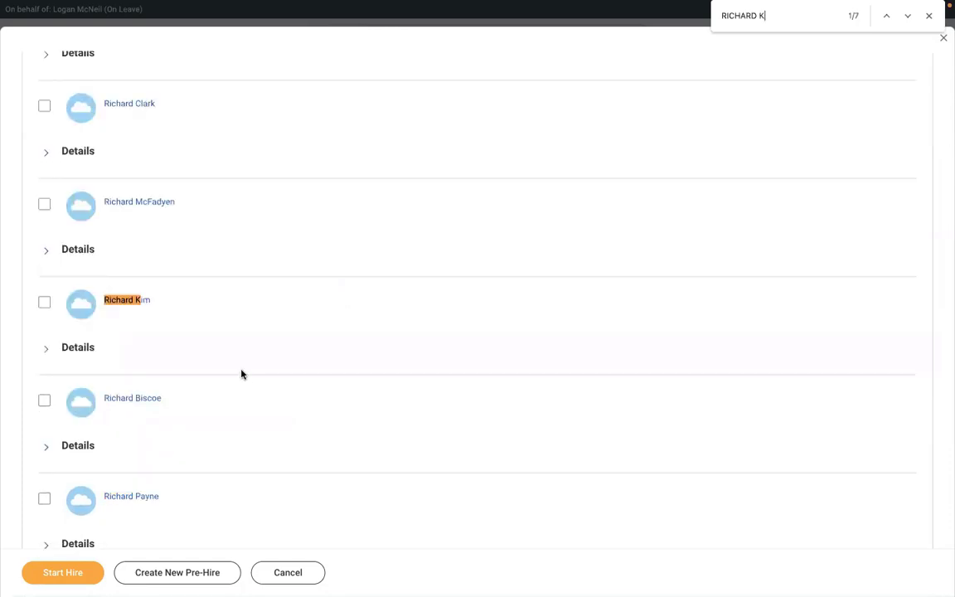
{"action": "left_click", "coordinate": [907, 18]}
{"action": "left_click", "coordinate": [907, 18]}
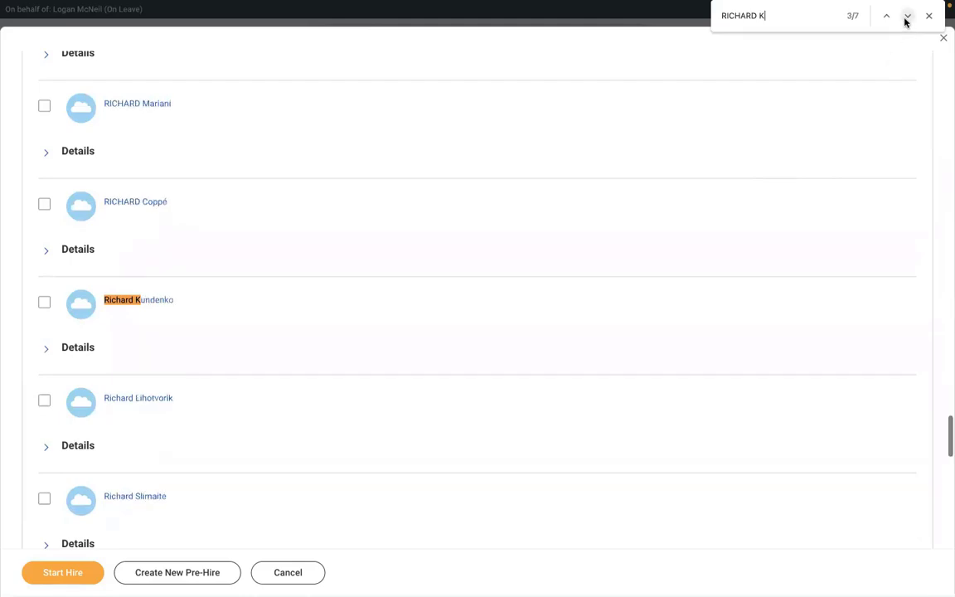
{"action": "left_click", "coordinate": [906, 20]}
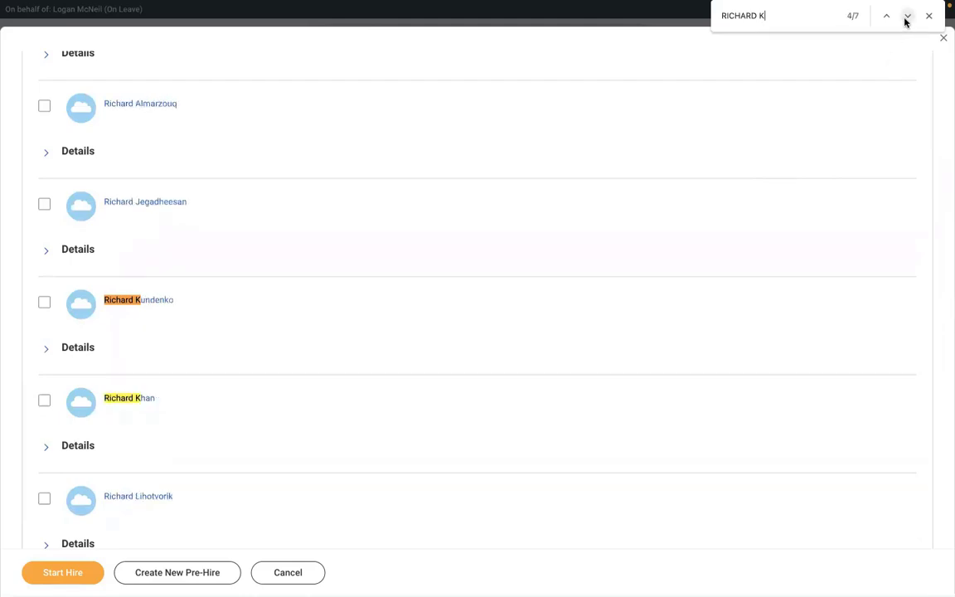
{"action": "left_click", "coordinate": [906, 18]}
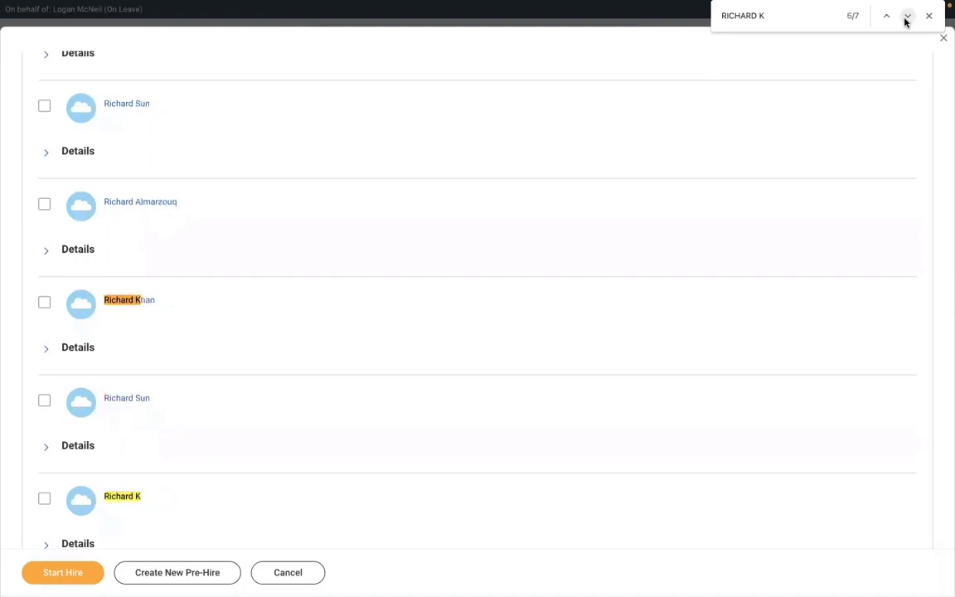
{"action": "left_click", "coordinate": [45, 499]}
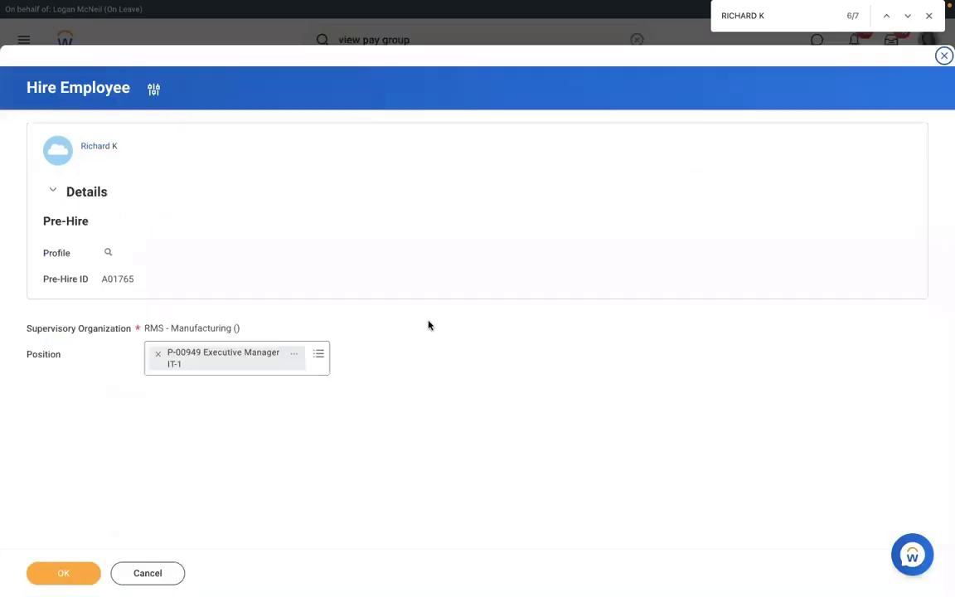
Step: Submit the hire into P-00949 Executive Manager IT-1 with hire date 01/03/2022
{"action": "left_click", "coordinate": [69, 567]}
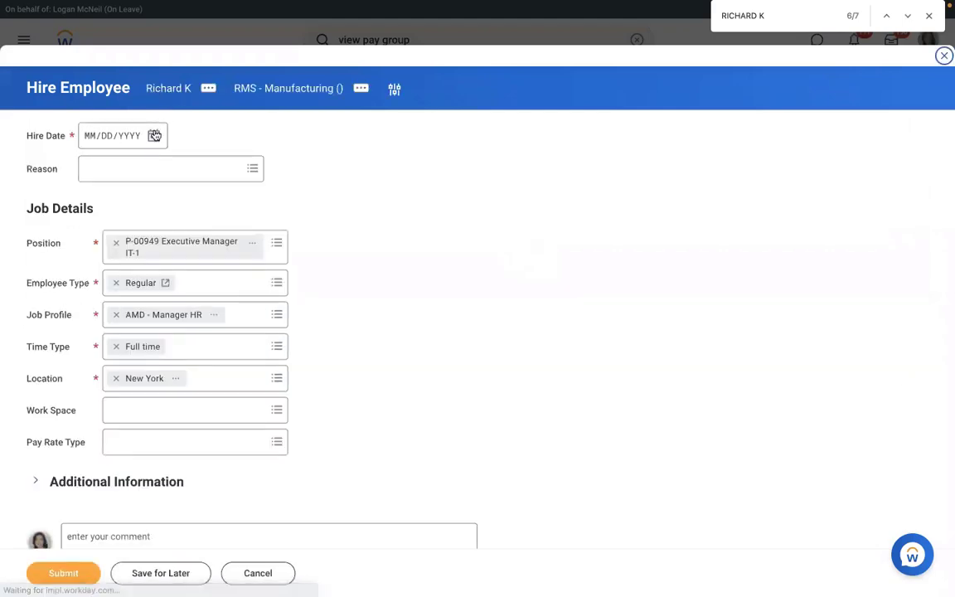
{"action": "left_click", "coordinate": [153, 135]}
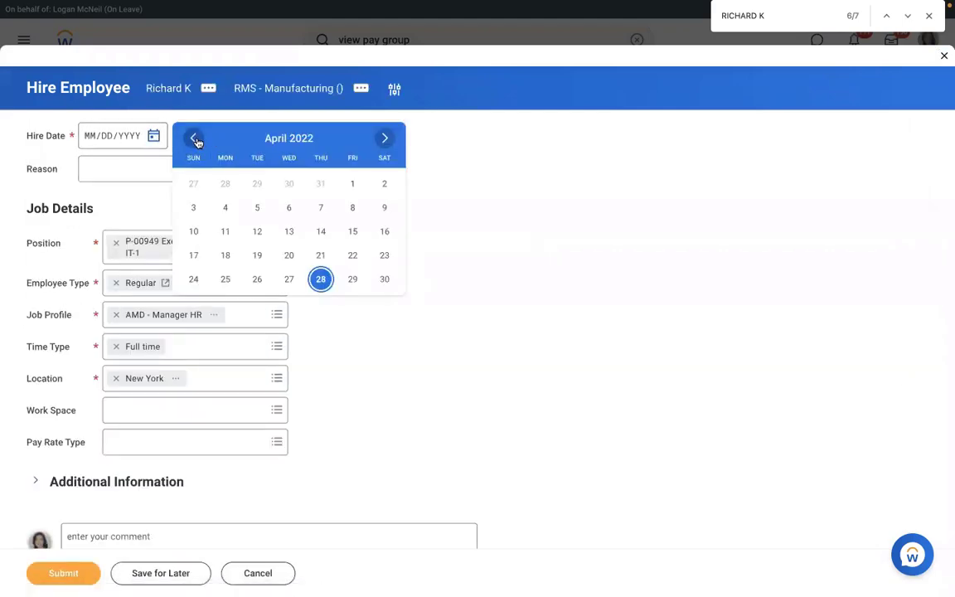
{"action": "left_click", "coordinate": [196, 139]}
{"action": "left_click", "coordinate": [196, 139]}
{"action": "left_click", "coordinate": [196, 139]}
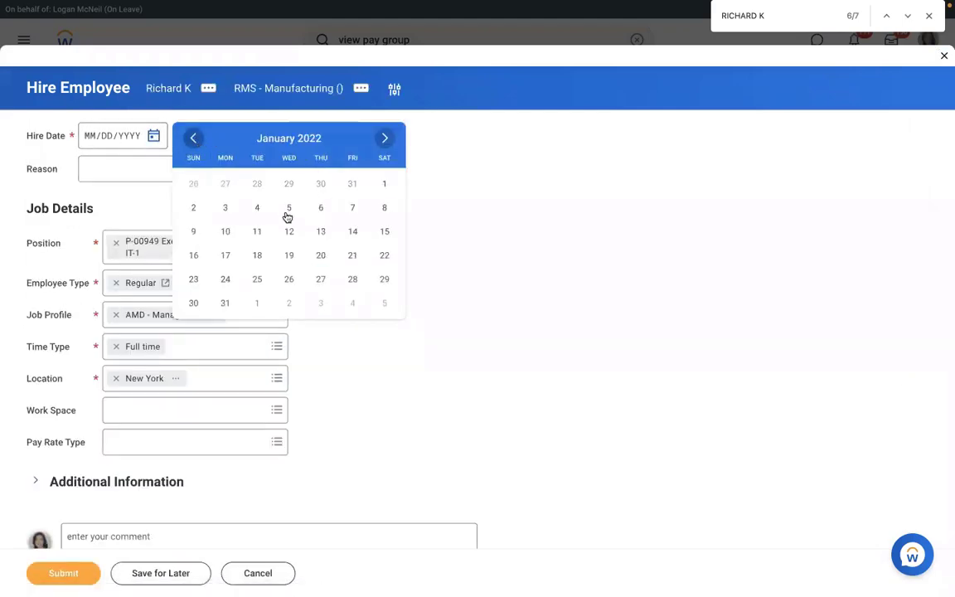
{"action": "left_click", "coordinate": [225, 208]}
{"action": "left_click", "coordinate": [93, 566]}
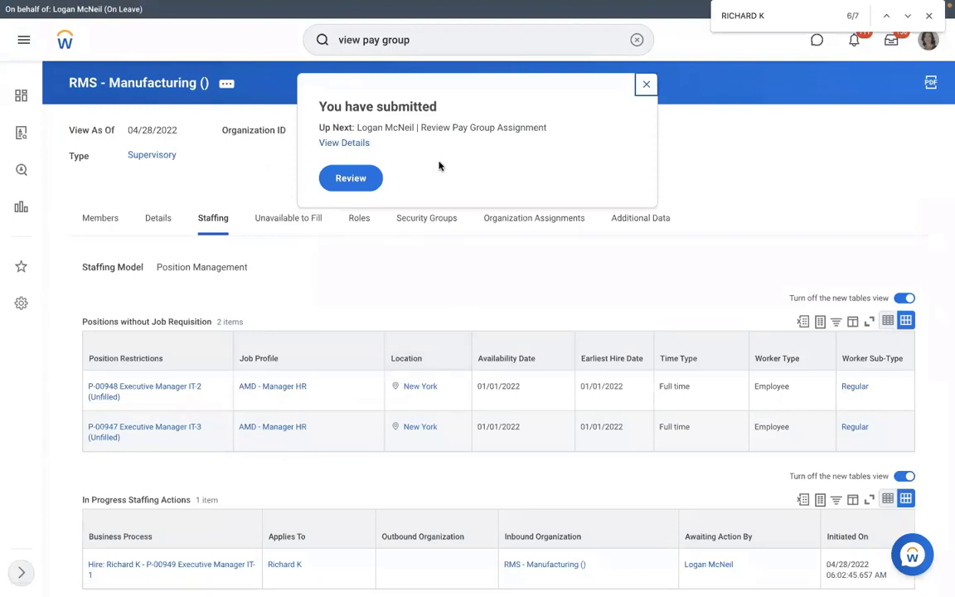
Step: Review the new hire's pay group assignment, confirm RMS - Monthly PYG is proposed, and approve it
{"action": "left_click", "coordinate": [351, 179]}
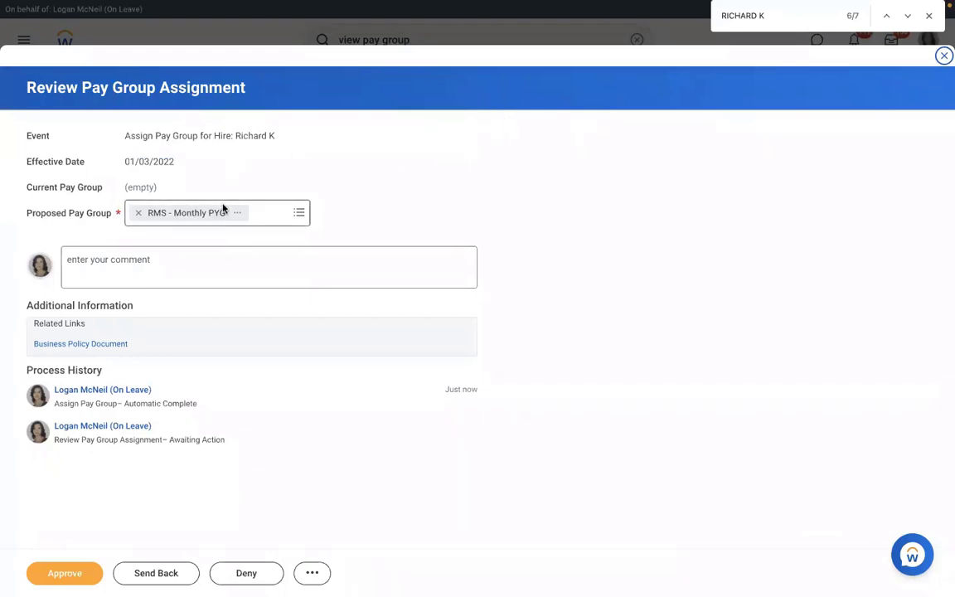
{"action": "left_click", "coordinate": [297, 215]}
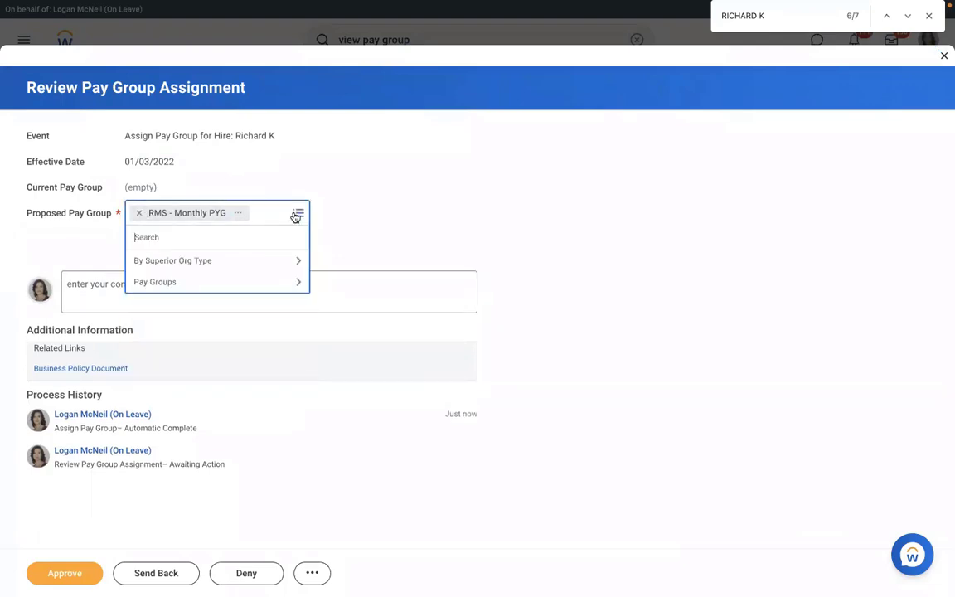
{"action": "left_click", "coordinate": [379, 197]}
{"action": "left_click", "coordinate": [58, 577]}
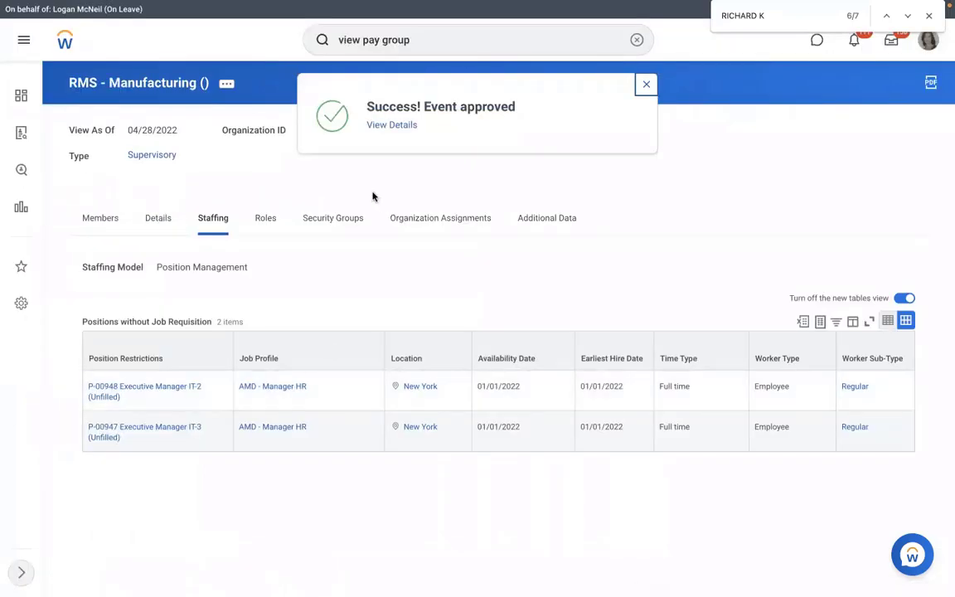
{"action": "left_click", "coordinate": [381, 126]}
Step: Check the RMS - Monthly PYG member list for the hire, then open its RMS - PYG Automatic Assignment rule
{"action": "left_click", "coordinate": [150, 200]}
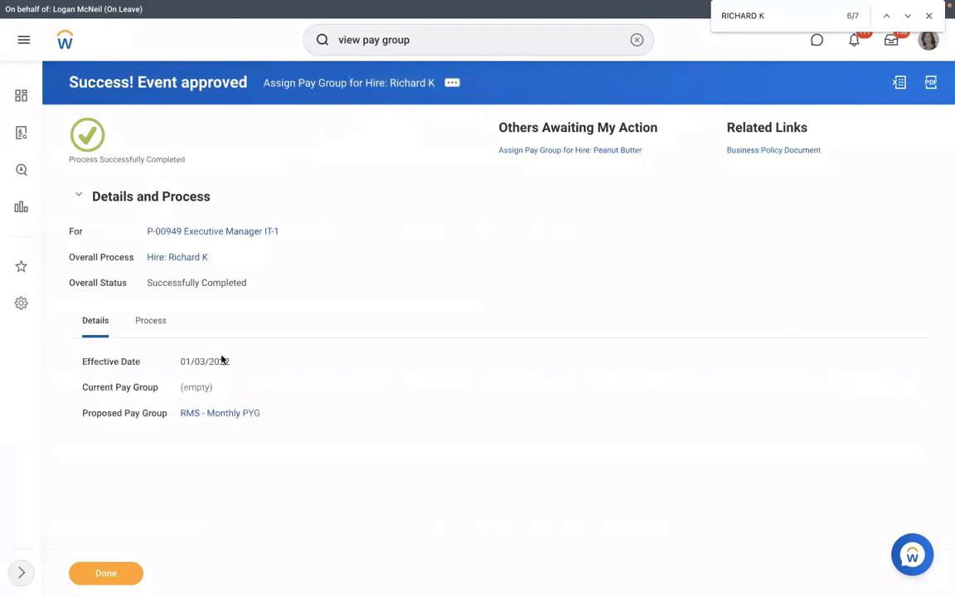
{"action": "left_click", "coordinate": [220, 413]}
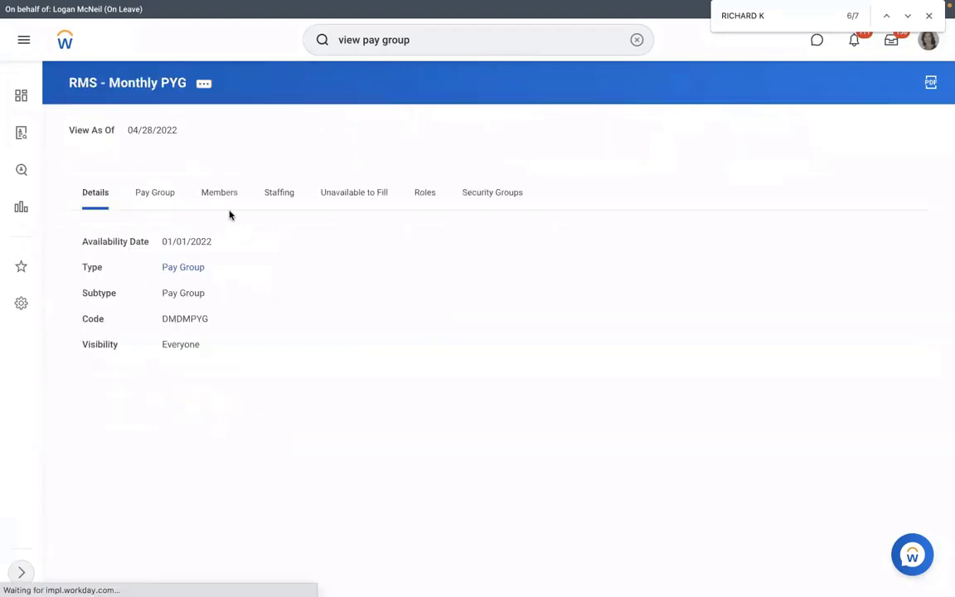
{"action": "left_click", "coordinate": [223, 209]}
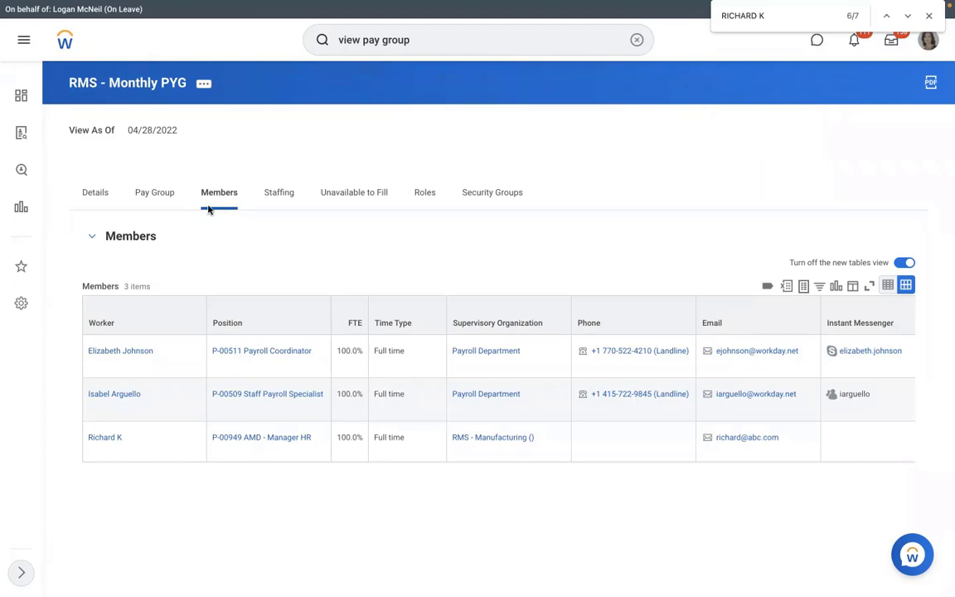
{"action": "left_click", "coordinate": [163, 192]}
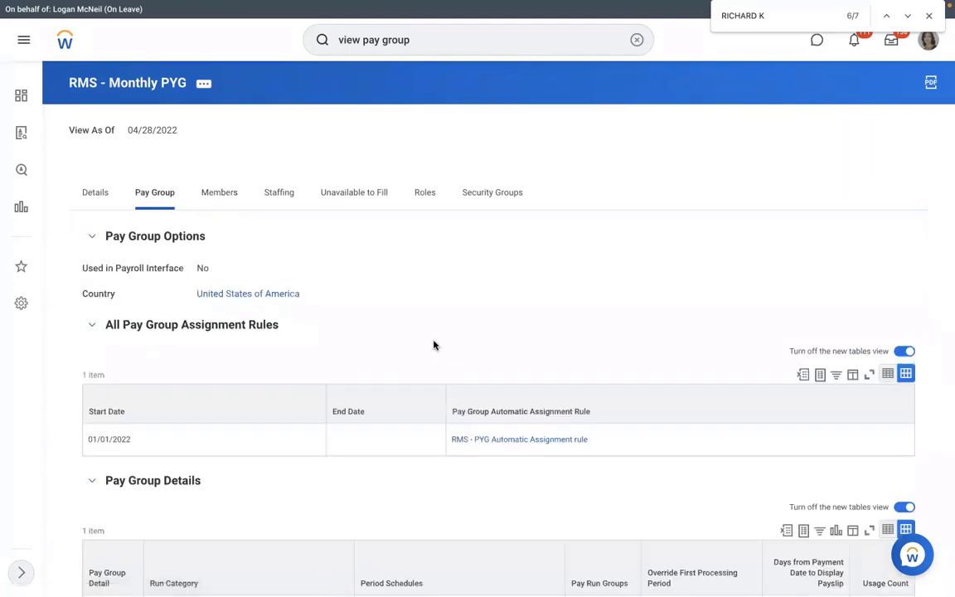
{"action": "left_click", "coordinate": [475, 438]}
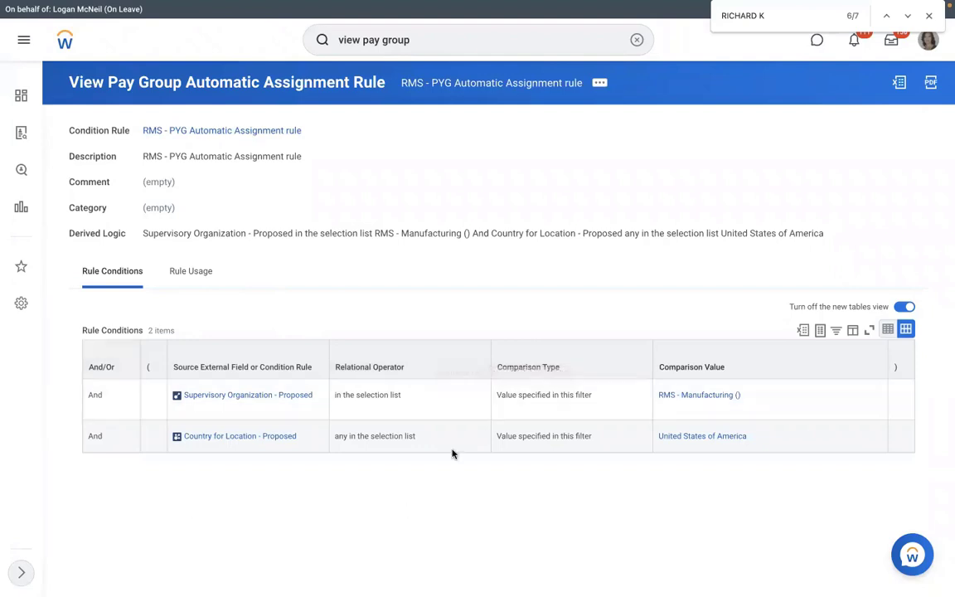
Step: Test the RMS - PYG Automatic Assignment rule against the new hire's Assign Pay Group event
{"action": "left_click", "coordinate": [599, 83]}
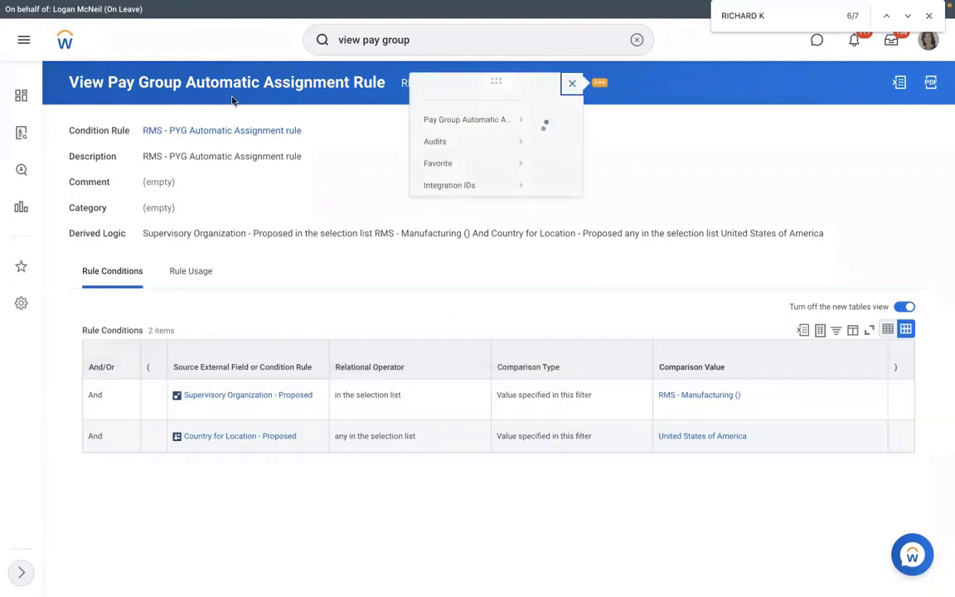
{"action": "mouse_move", "coordinate": [80, 138]}
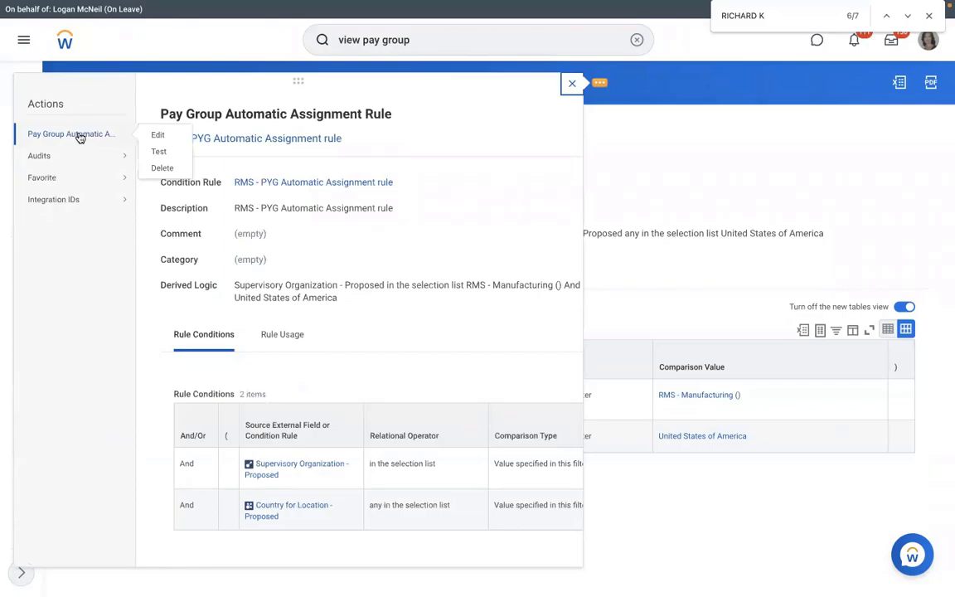
{"action": "left_click", "coordinate": [148, 151]}
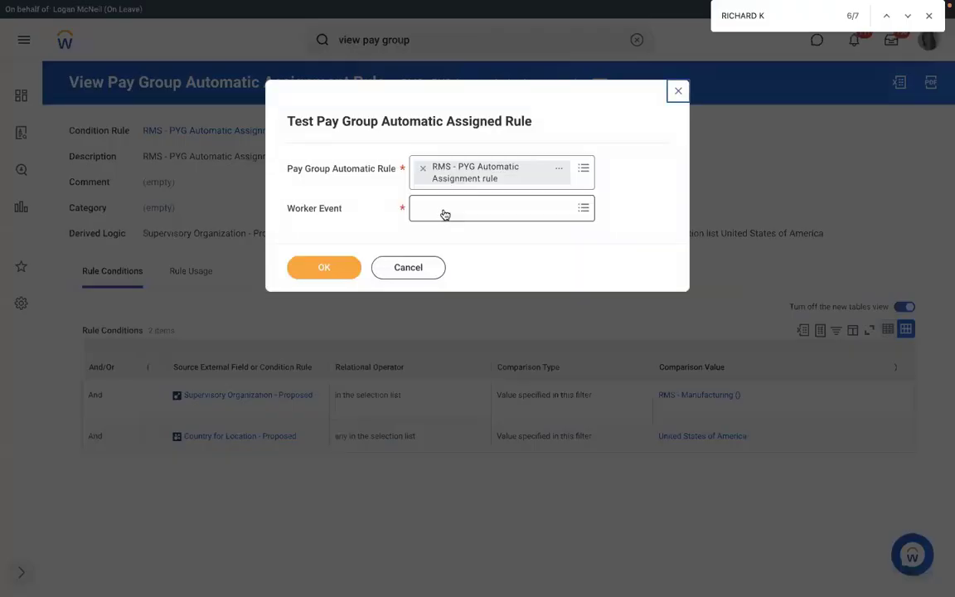
{"action": "left_click", "coordinate": [444, 213]}
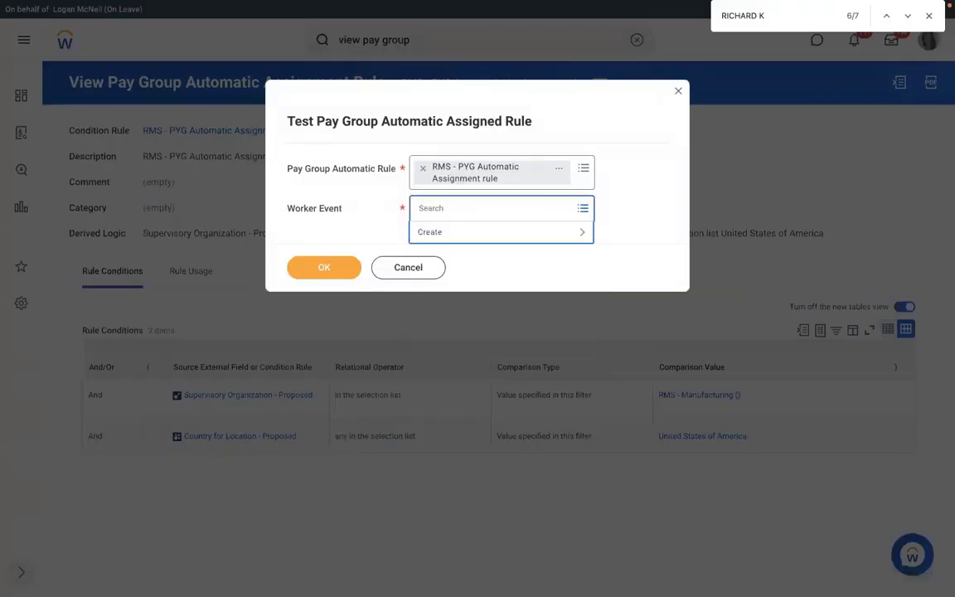
{"action": "type", "text": "RICHARD"}
{"action": "key", "text": "Return"}
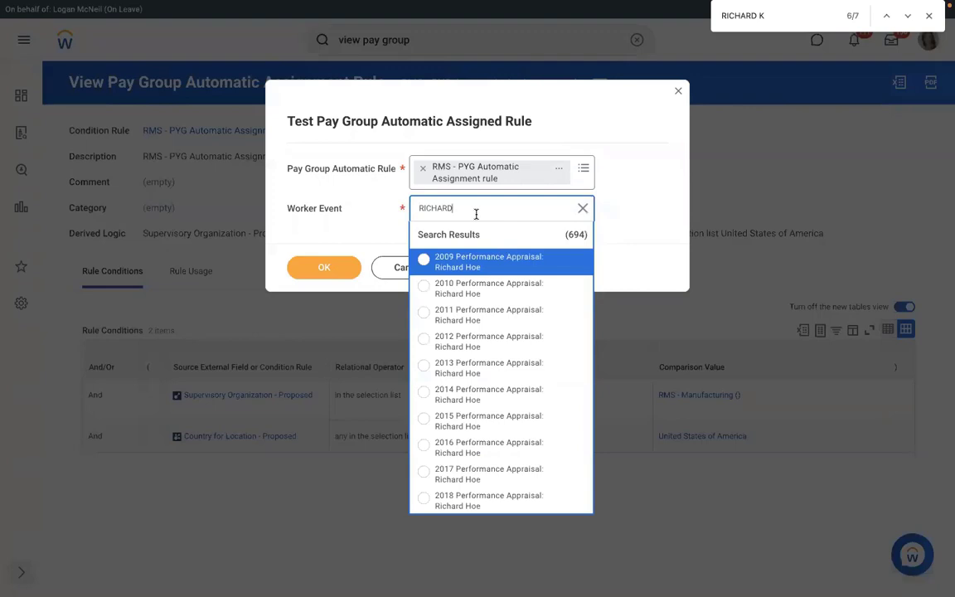
{"action": "type", "text": "K"}
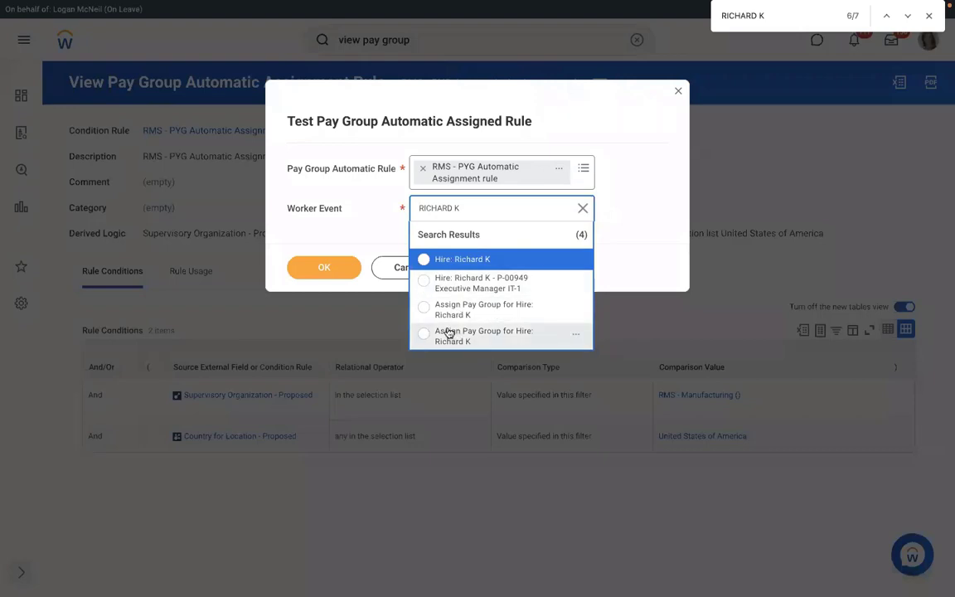
{"action": "left_click", "coordinate": [487, 313]}
{"action": "left_click", "coordinate": [324, 268]}
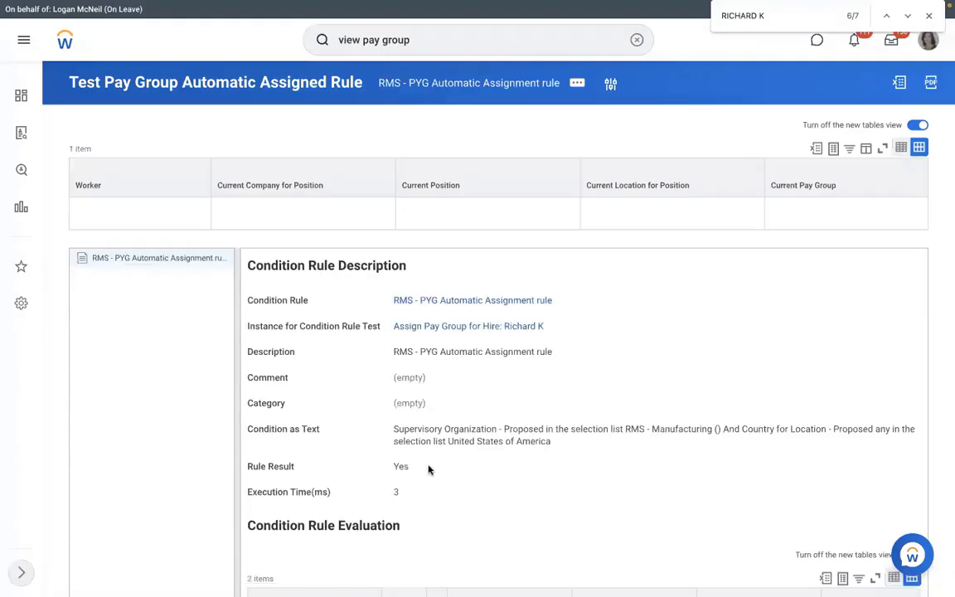
Step: Highlight the Yes rule result, then open the rule's View Condition Rule page
{"action": "left_click_drag", "start_coordinate": [415, 467], "coordinate": [387, 469]}
{"action": "double_click", "coordinate": [397, 467]}
{"action": "left_click", "coordinate": [438, 300]}
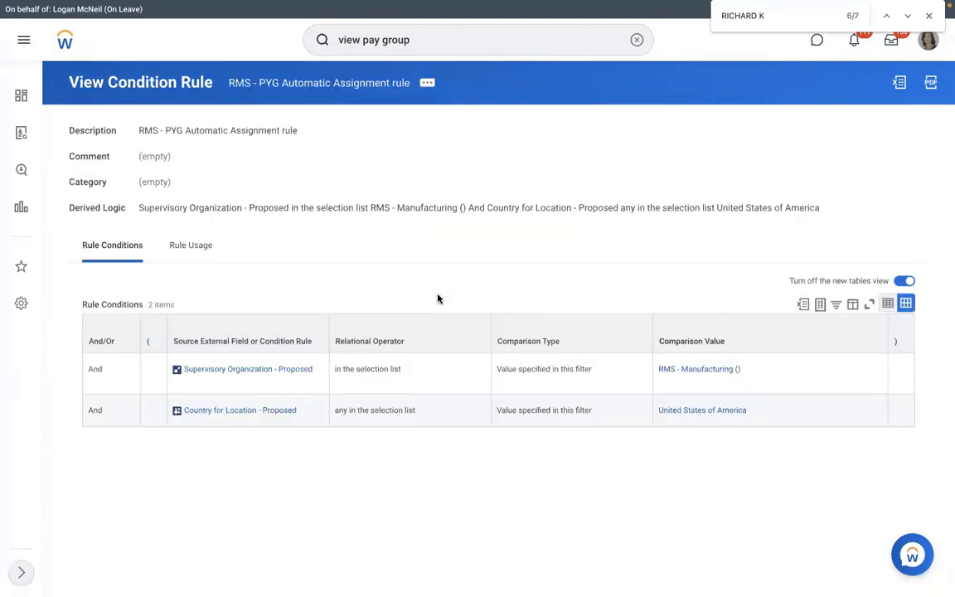